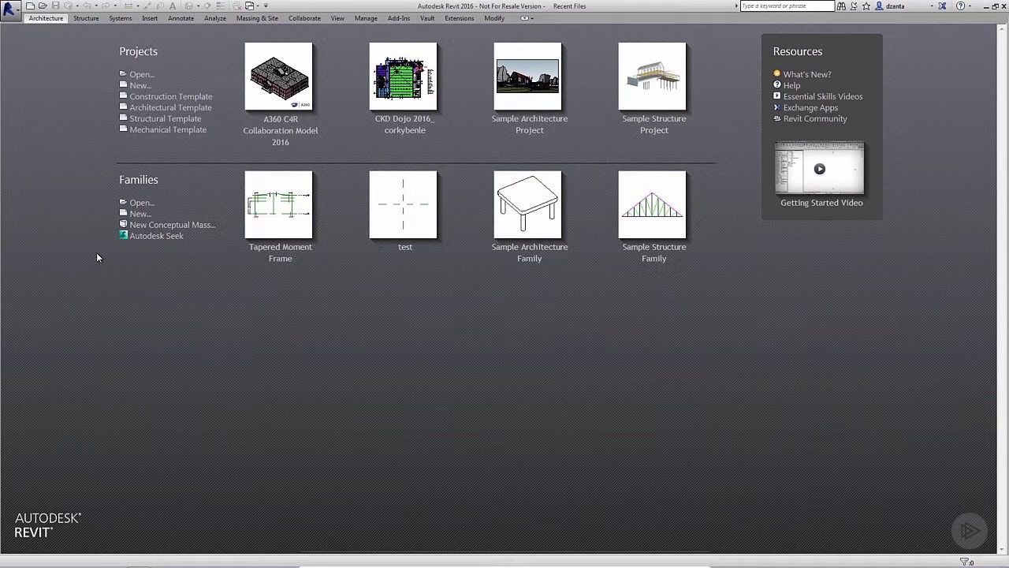
# Start a new family from the Structural Column.rft template
pyautogui.click(141, 215)
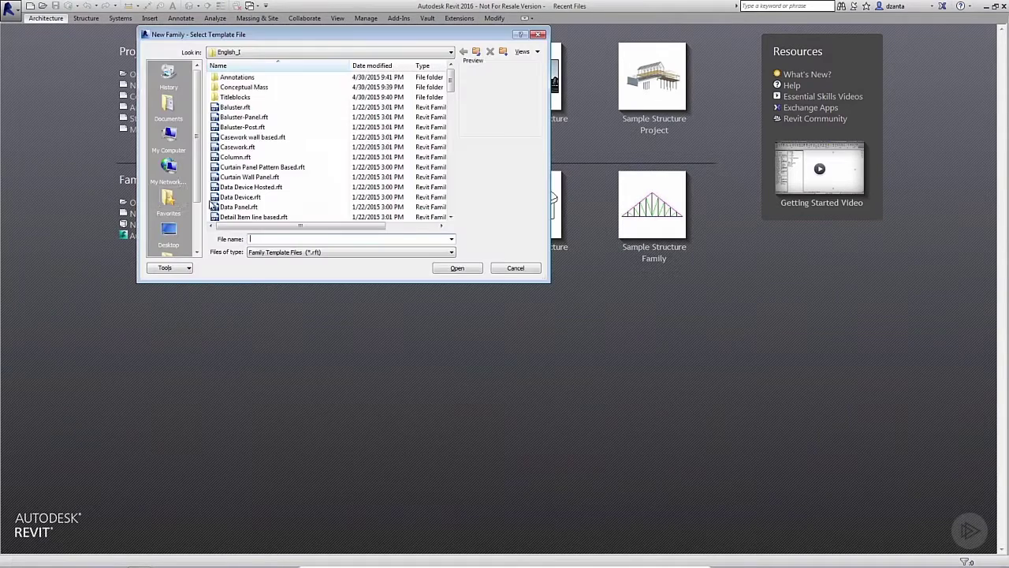
pyautogui.moveTo(363, 38); pyautogui.dragTo(509, 169)
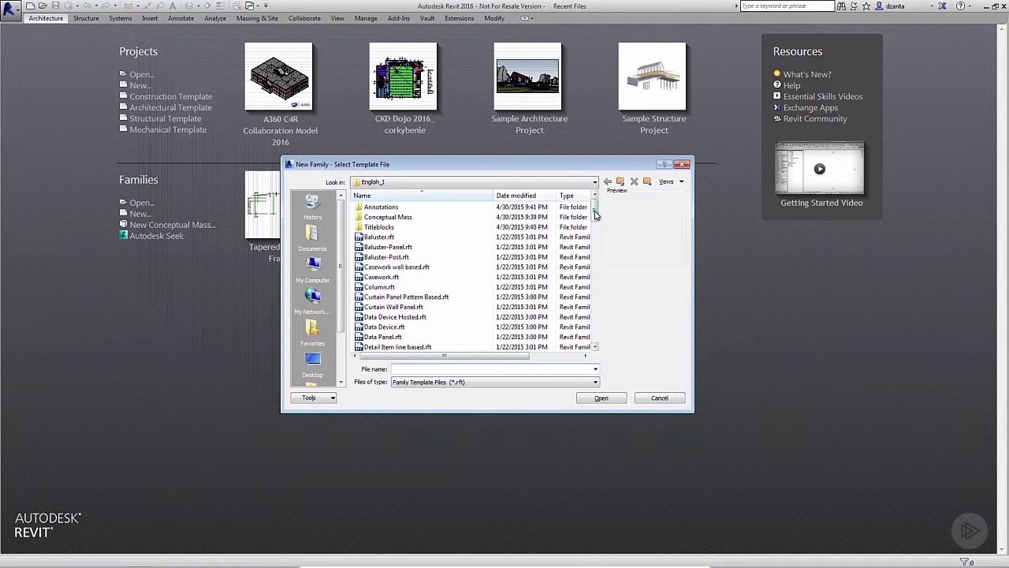
pyautogui.moveTo(595, 213); pyautogui.dragTo(595, 327)
pyautogui.click(443, 267)
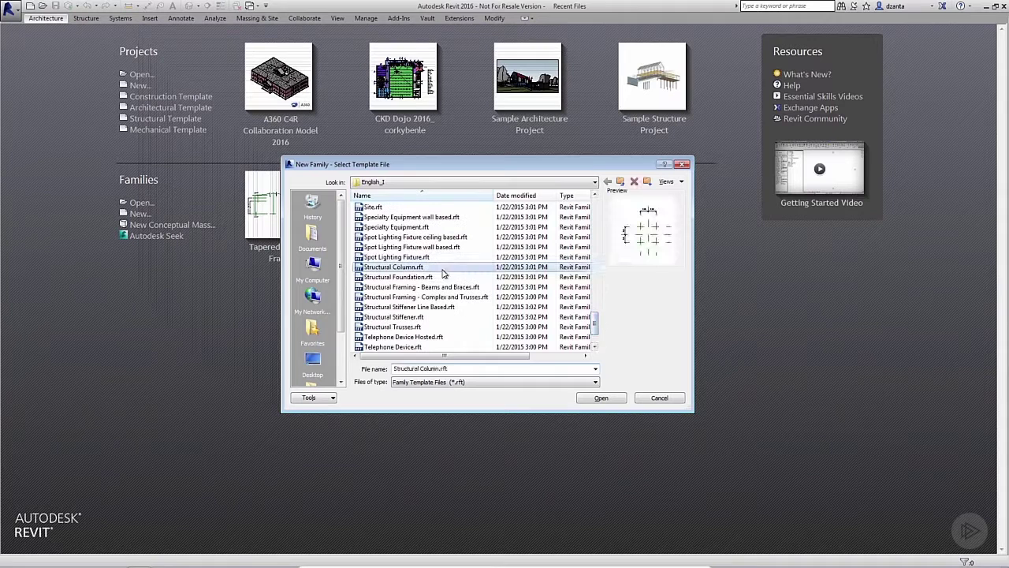
pyautogui.click(620, 401)
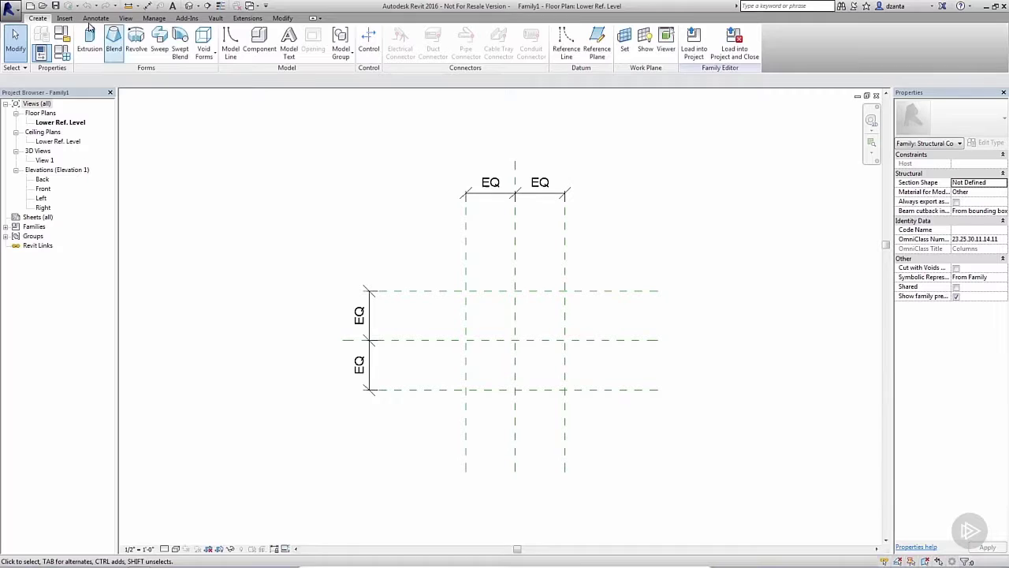
# Save the family as Tapered Moment Frame.rfa in the column families folder, replacing the existing file
pyautogui.click(11, 9)
pyautogui.moveTo(32, 126)
pyautogui.click(110, 142)
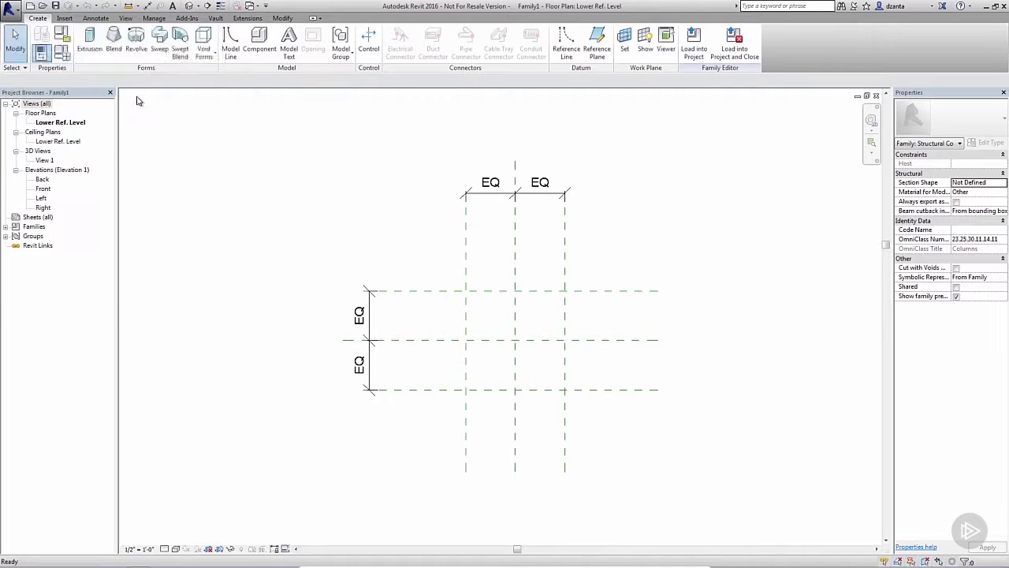
pyautogui.click(331, 236)
pyautogui.doubleClick(386, 235)
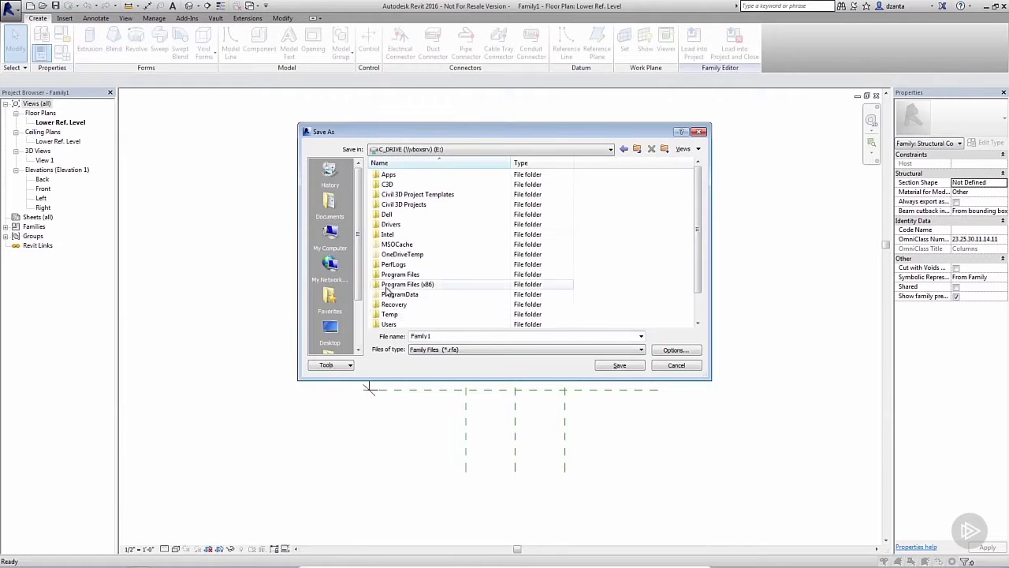
pyautogui.doubleClick(387, 316)
pyautogui.press('Escape')
pyautogui.click(493, 297)
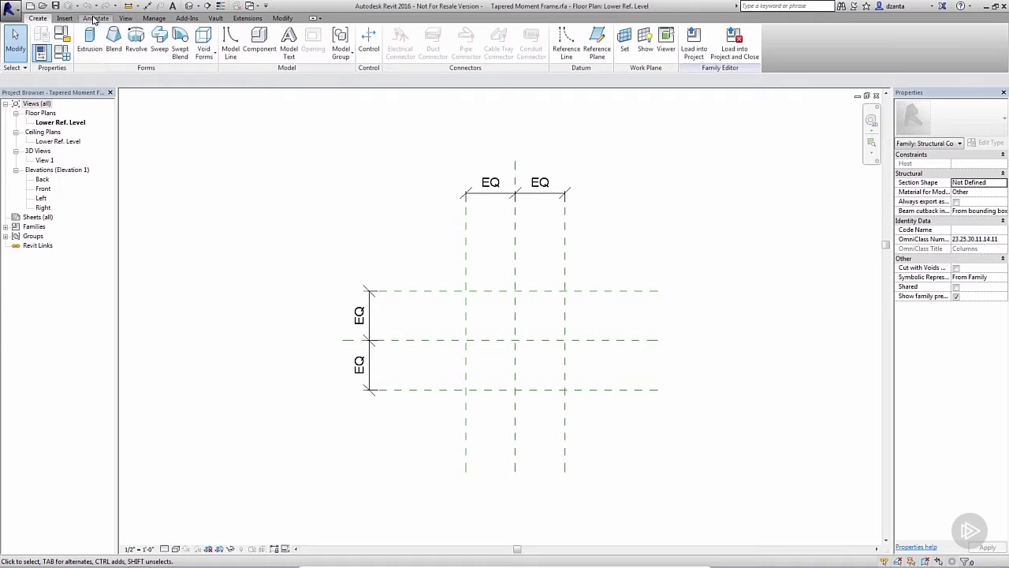
# Add 2'-0" aligned dimensions across the Left/Right planes and the Back/Front planes
pyautogui.click(95, 18)
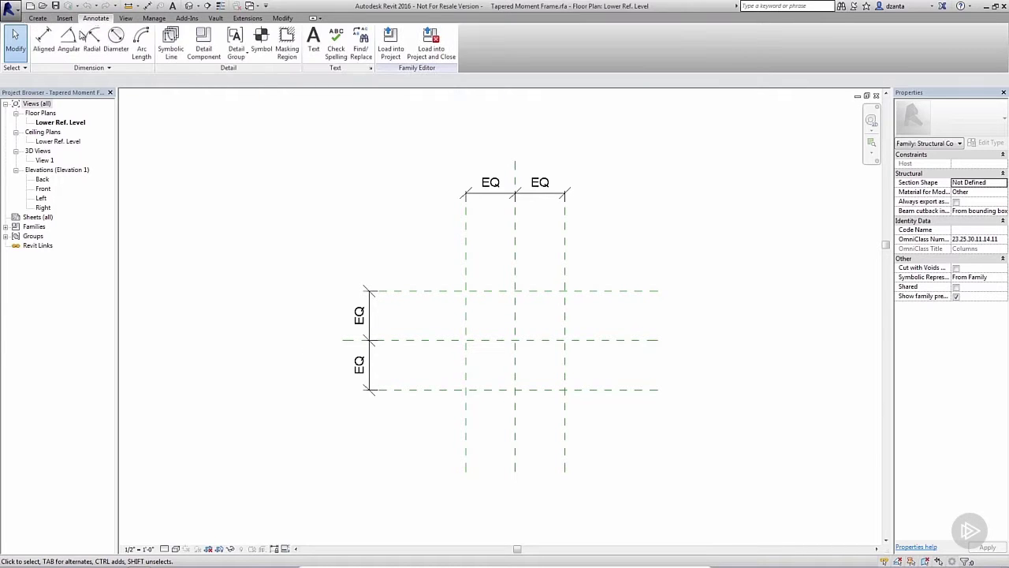
pyautogui.click(53, 58)
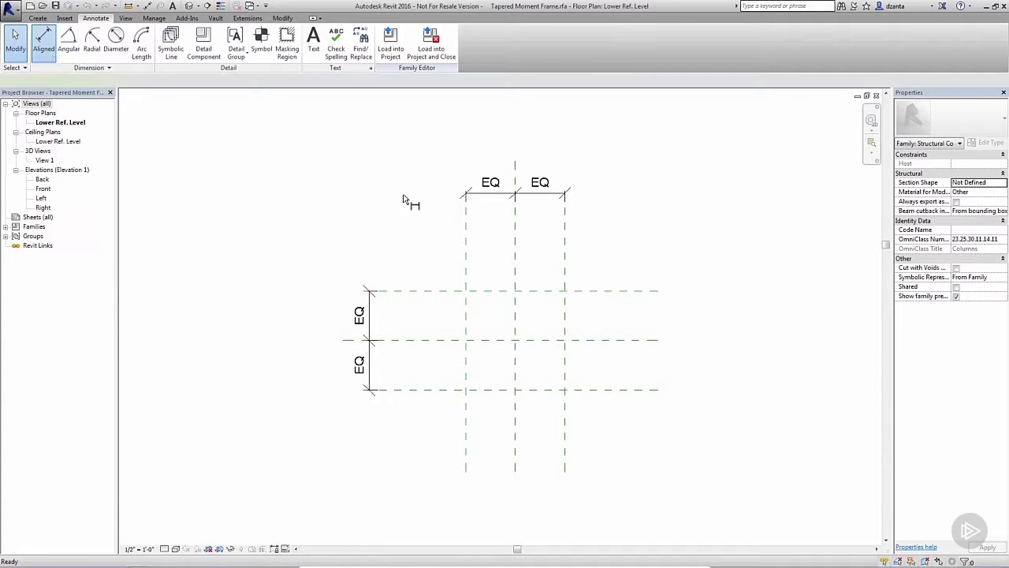
pyautogui.click(465, 245)
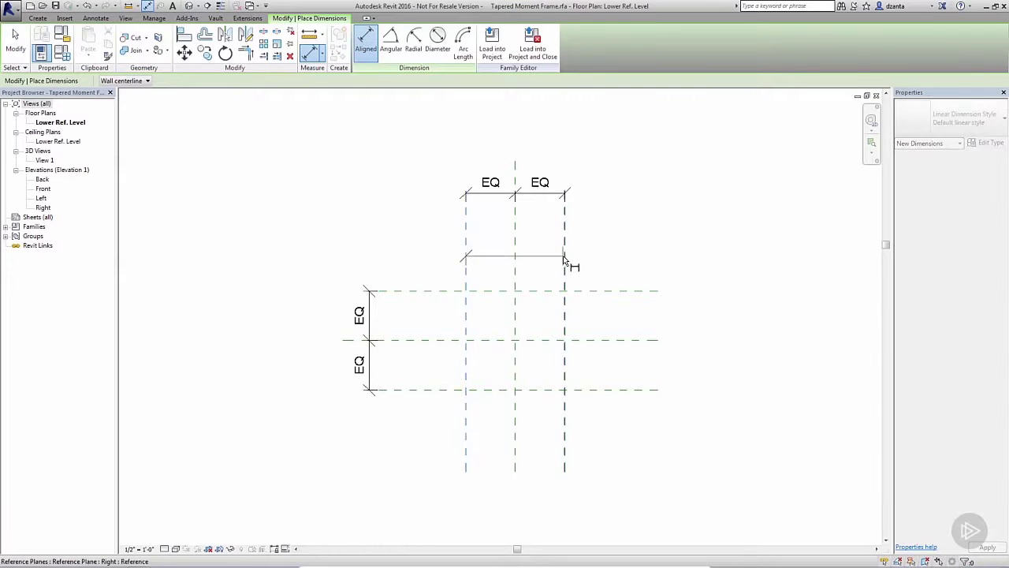
pyautogui.click(564, 255)
pyautogui.click(576, 149)
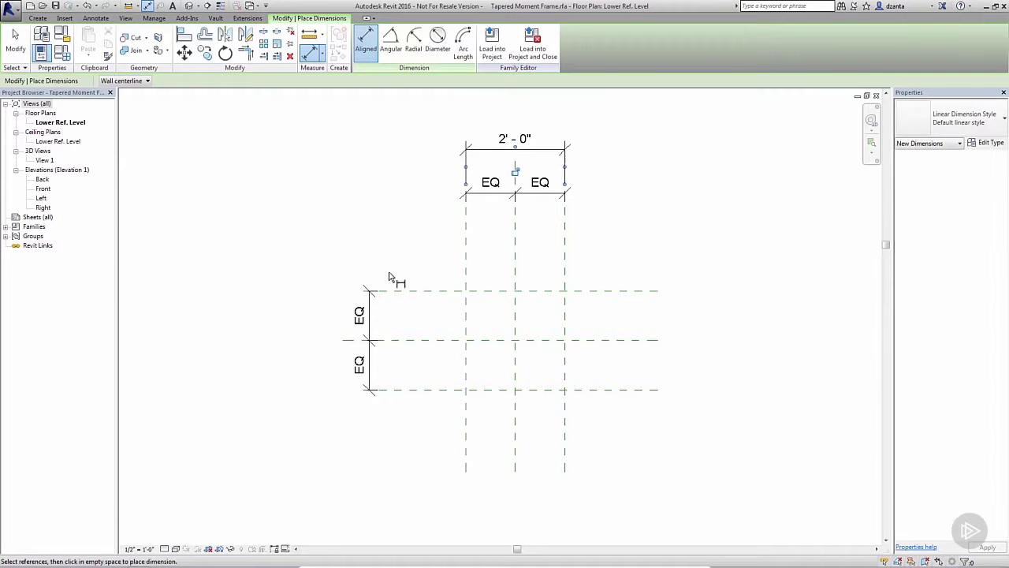
pyautogui.click(409, 291)
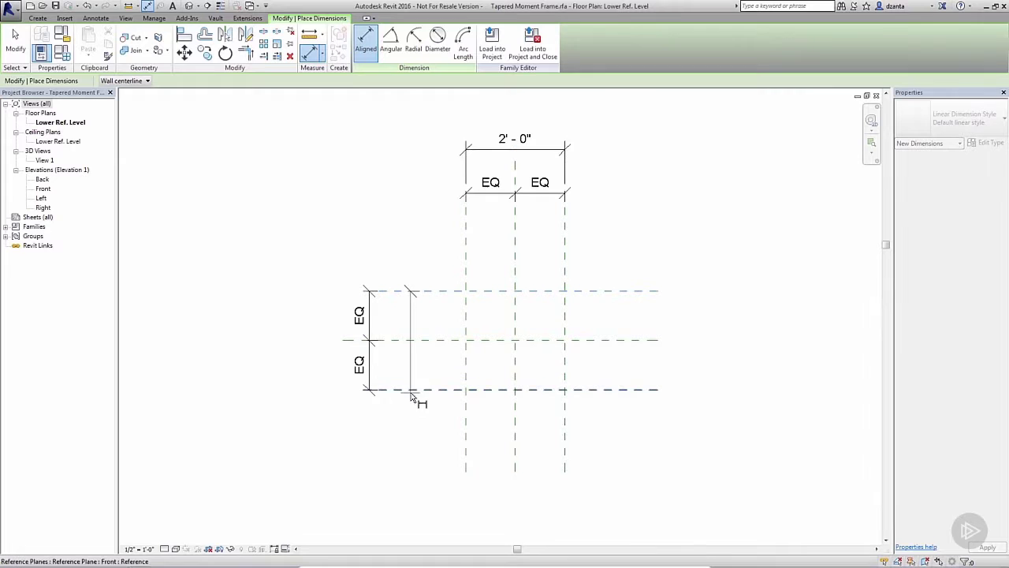
pyautogui.click(411, 391)
pyautogui.click(320, 413)
pyautogui.press('Escape')
pyautogui.press('Escape')
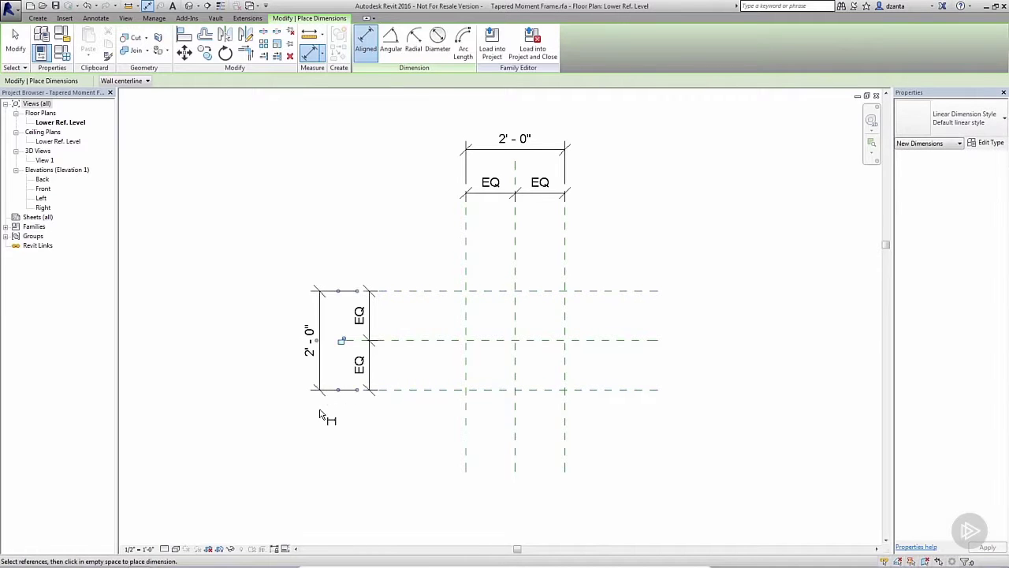
# Move the Right reference plane outward so the side planes are 29'-0" apart
pyautogui.scroll(-3, 395, 441)
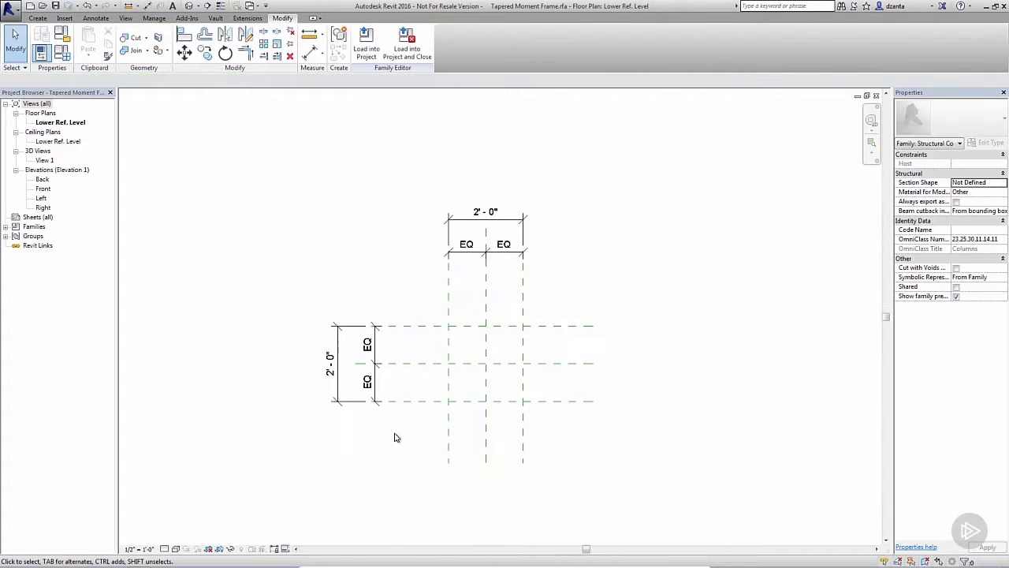
pyautogui.scroll(-1, 441, 418)
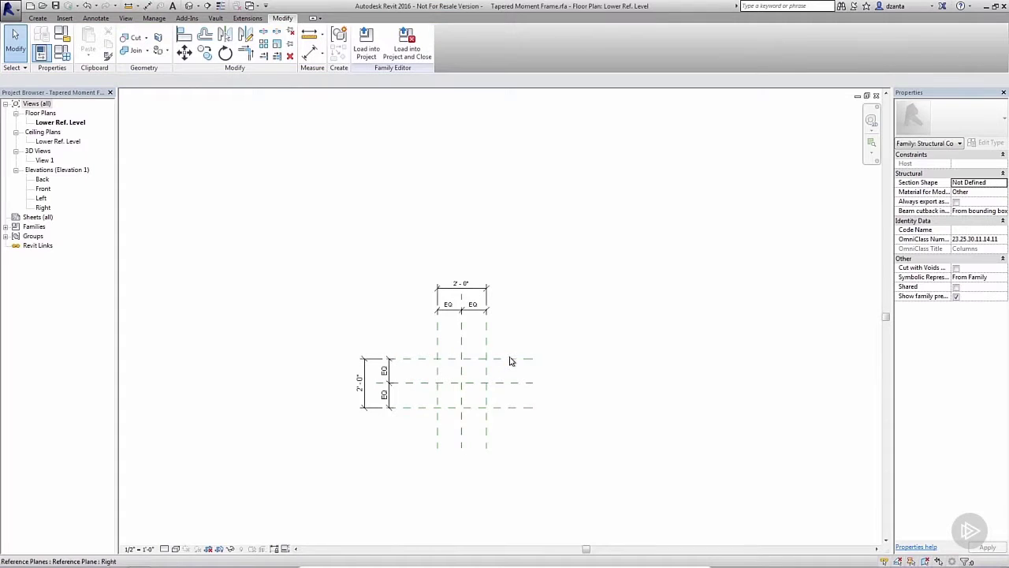
pyautogui.moveTo(487, 343); pyautogui.dragTo(788, 338)
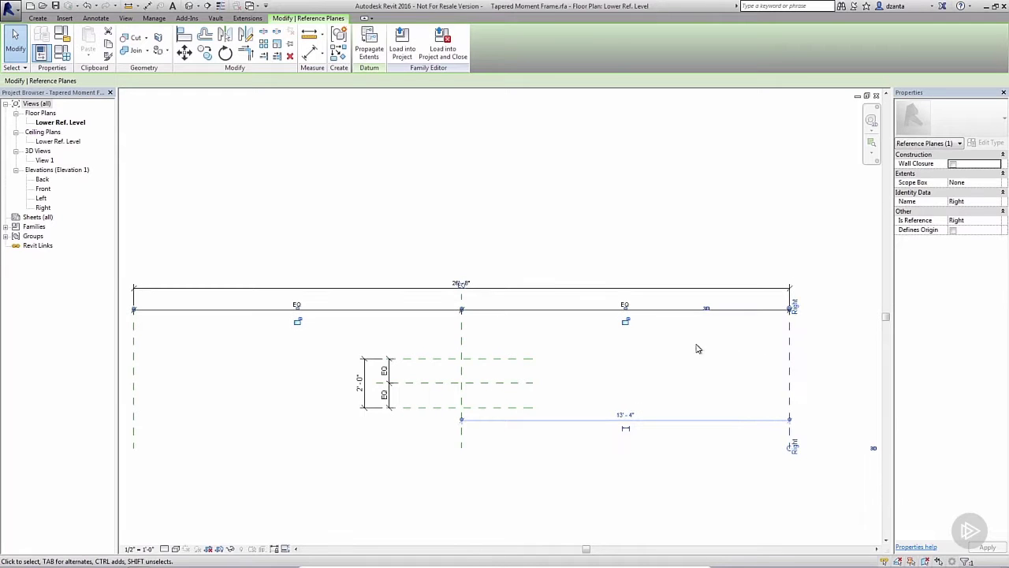
pyautogui.scroll(-1, 672, 358)
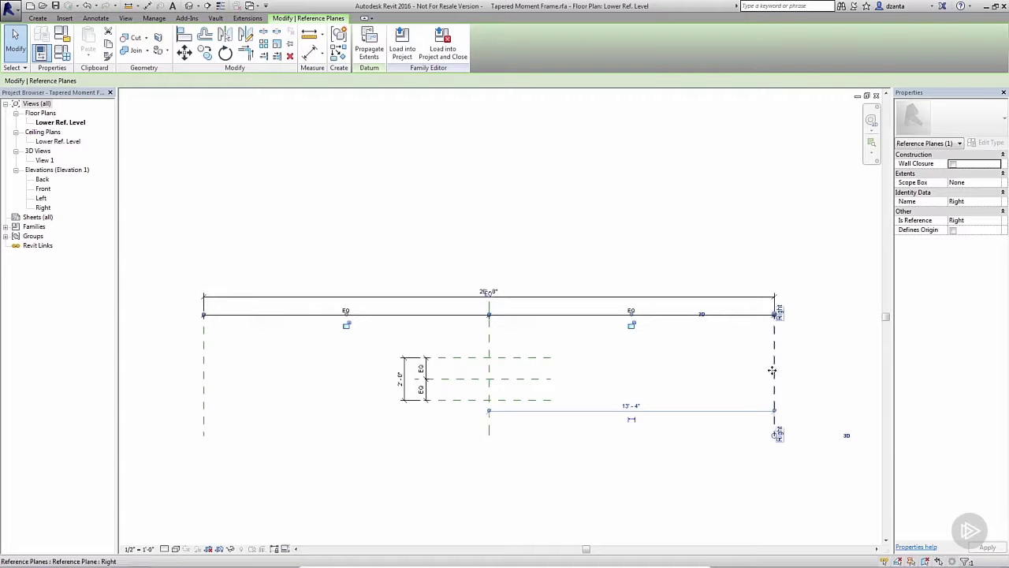
pyautogui.moveTo(791, 369); pyautogui.dragTo(815, 370)
pyautogui.click(592, 461)
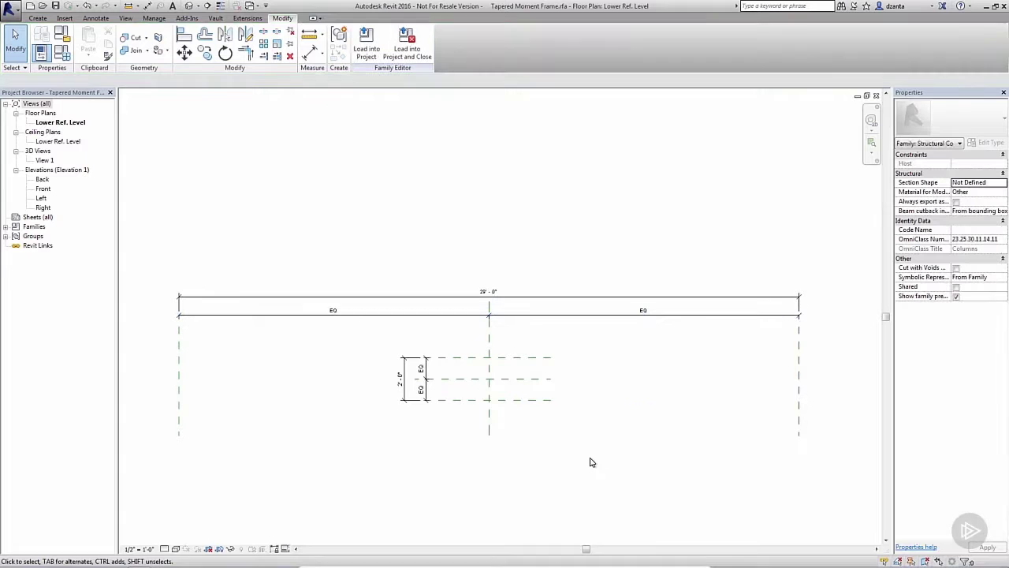
# Extend the Back plane and the unpinned Center (Front/Back) plane to the side planes
pyautogui.click(541, 359)
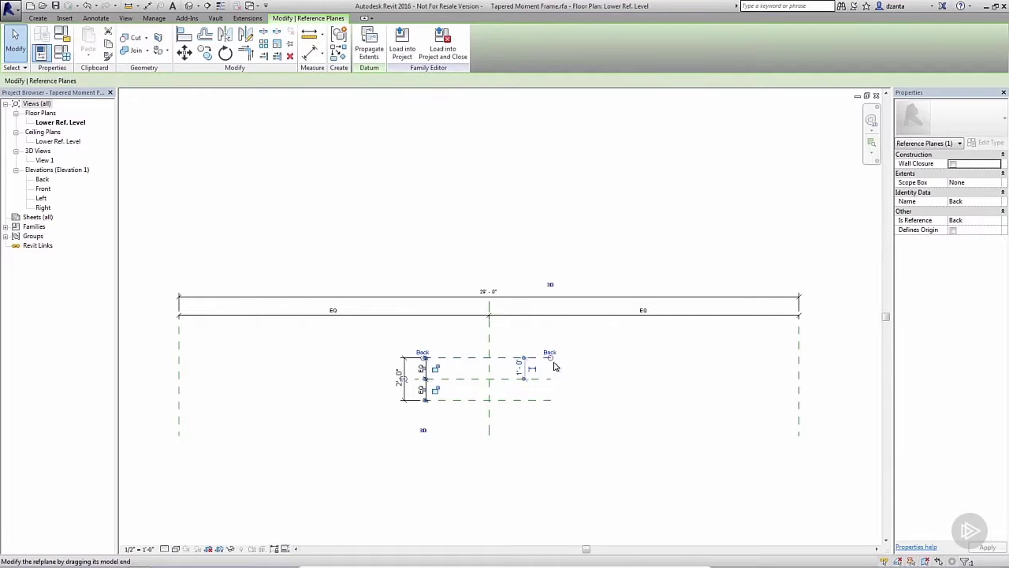
pyautogui.moveTo(552, 363); pyautogui.dragTo(812, 358)
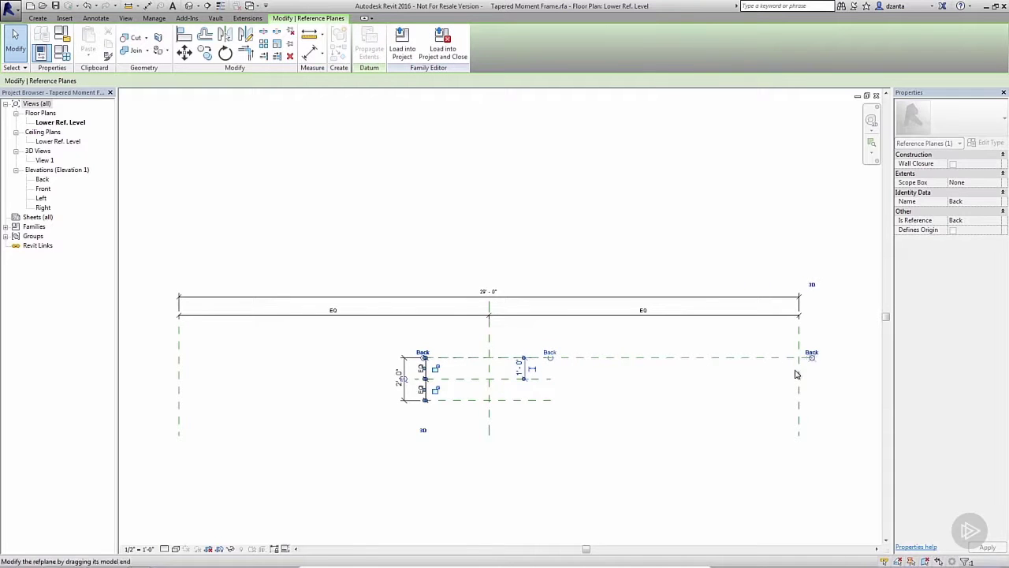
pyautogui.click(539, 378)
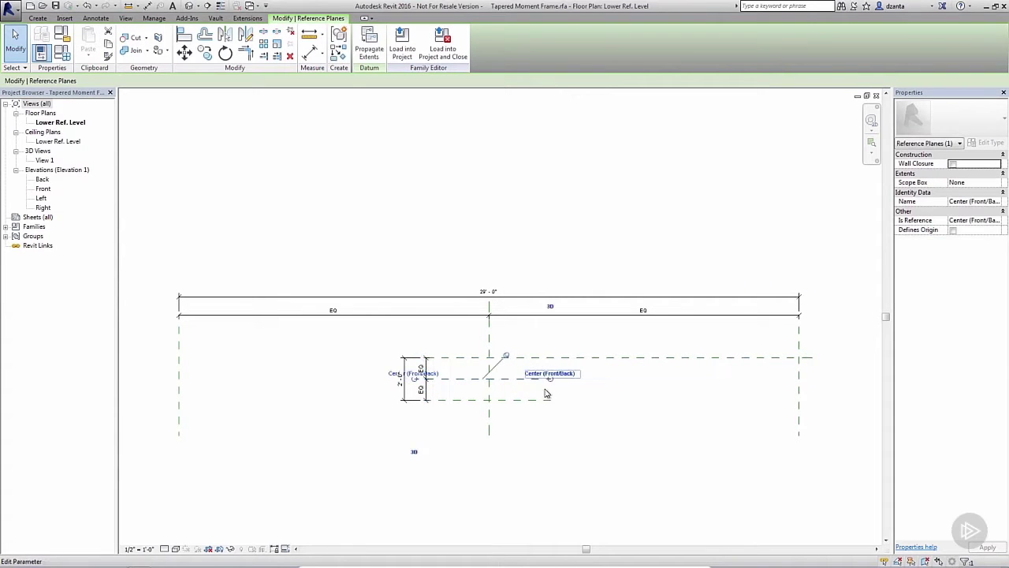
pyautogui.click(508, 360)
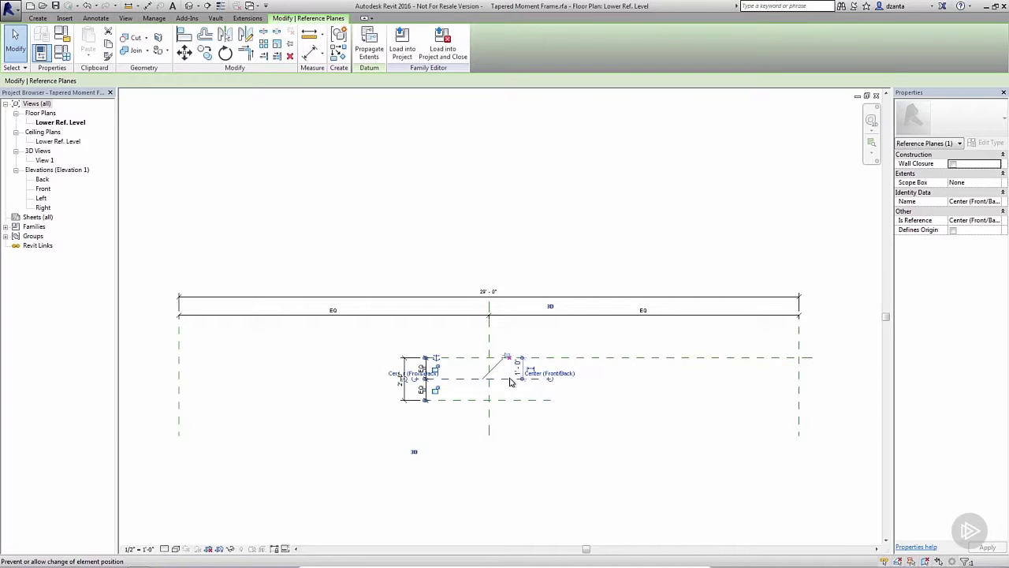
pyautogui.moveTo(554, 385); pyautogui.dragTo(812, 386)
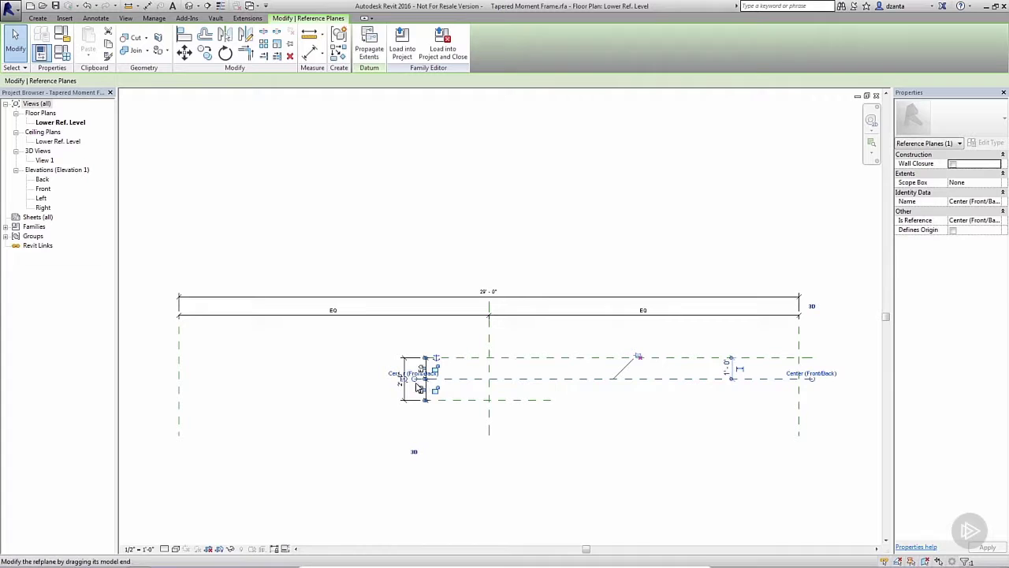
pyautogui.moveTo(418, 387); pyautogui.dragTo(180, 384)
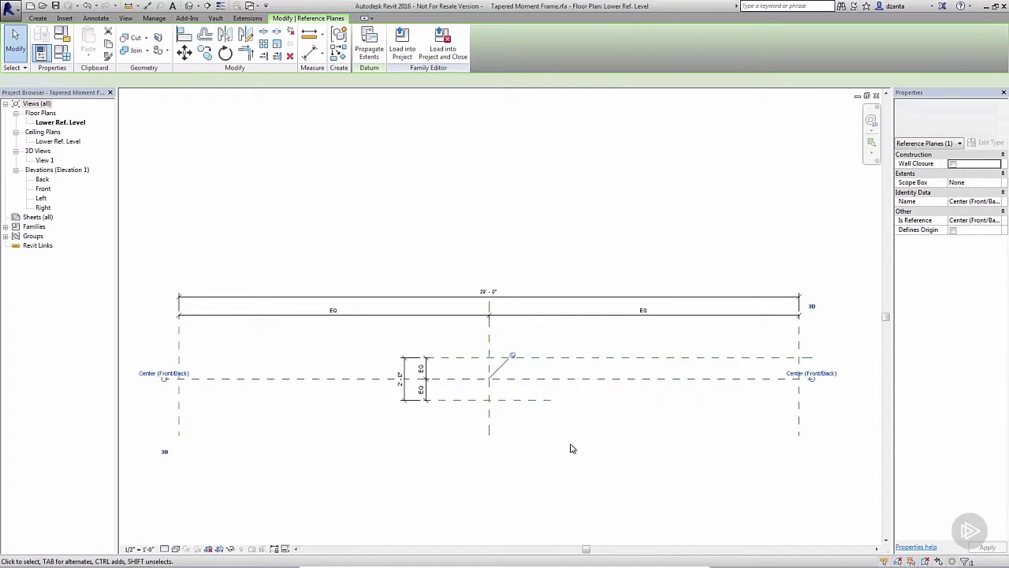
# Extend the left ends of the Back and Front planes to the Left plane
pyautogui.click(558, 382)
pyautogui.click(424, 357)
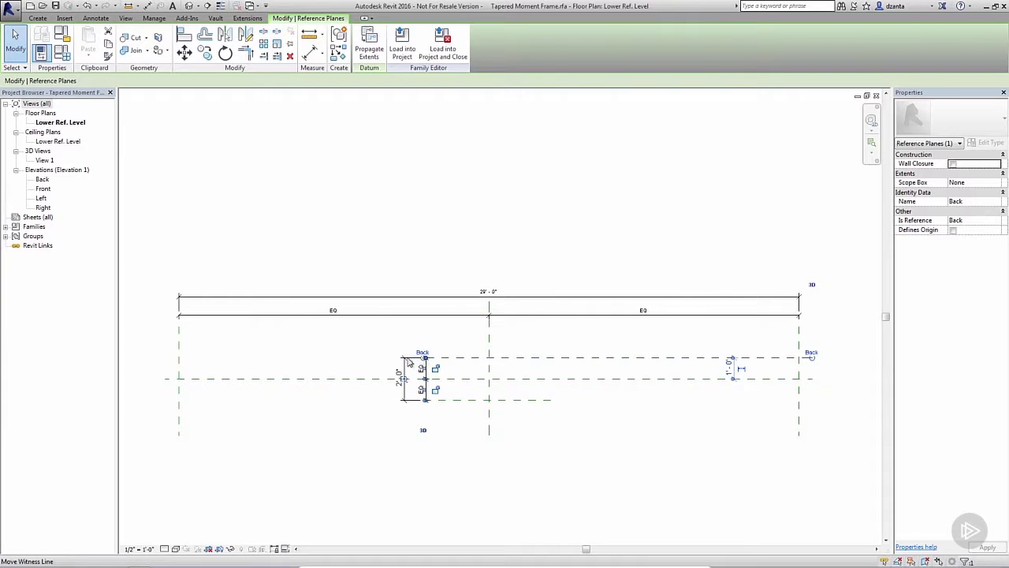
pyautogui.scroll(2, 410, 375)
pyautogui.moveTo(412, 376); pyautogui.dragTo(478, 363, button='middle')
pyautogui.scroll(-1, 591, 359)
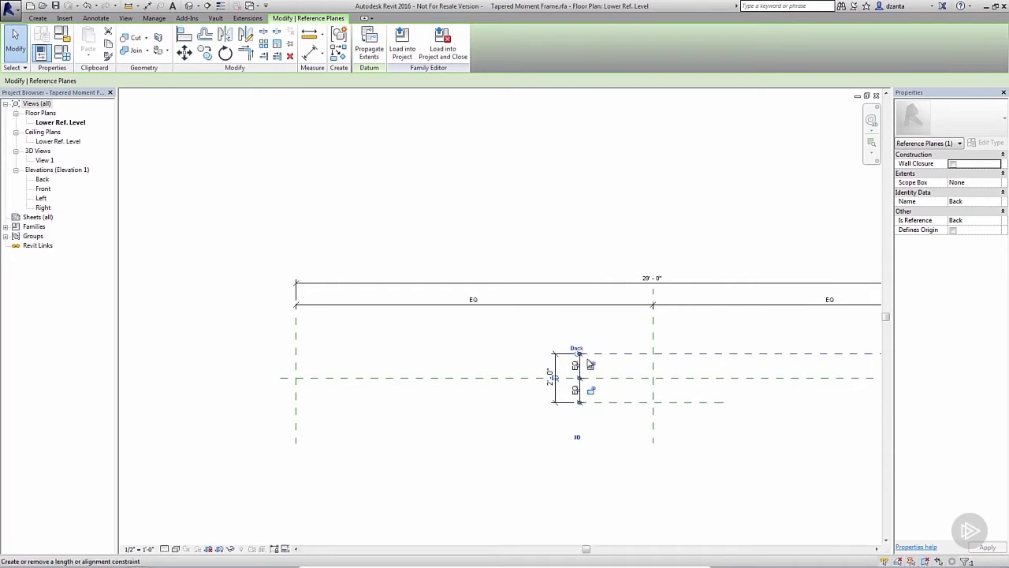
pyautogui.moveTo(573, 360); pyautogui.dragTo(282, 365)
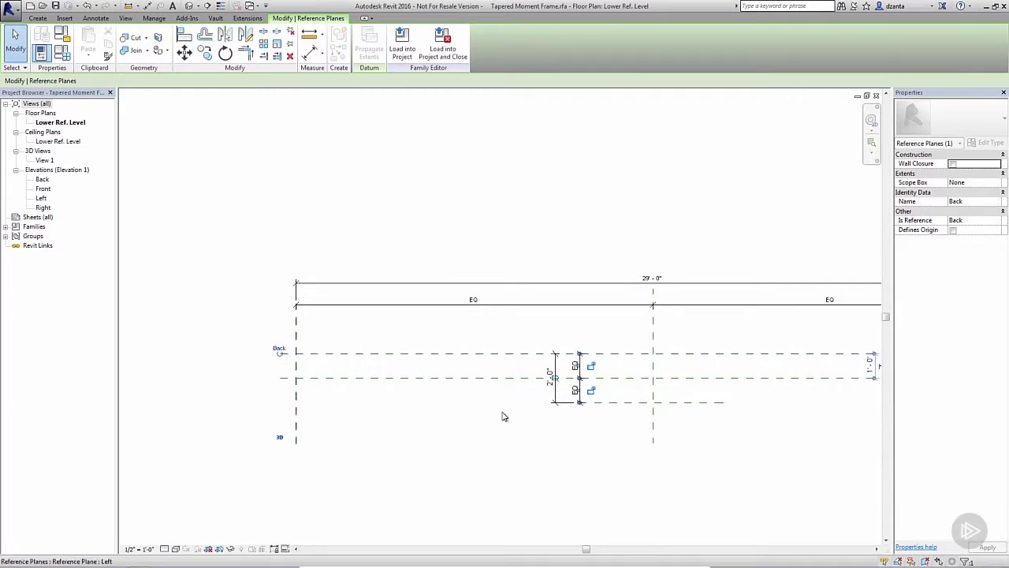
pyautogui.click(581, 401)
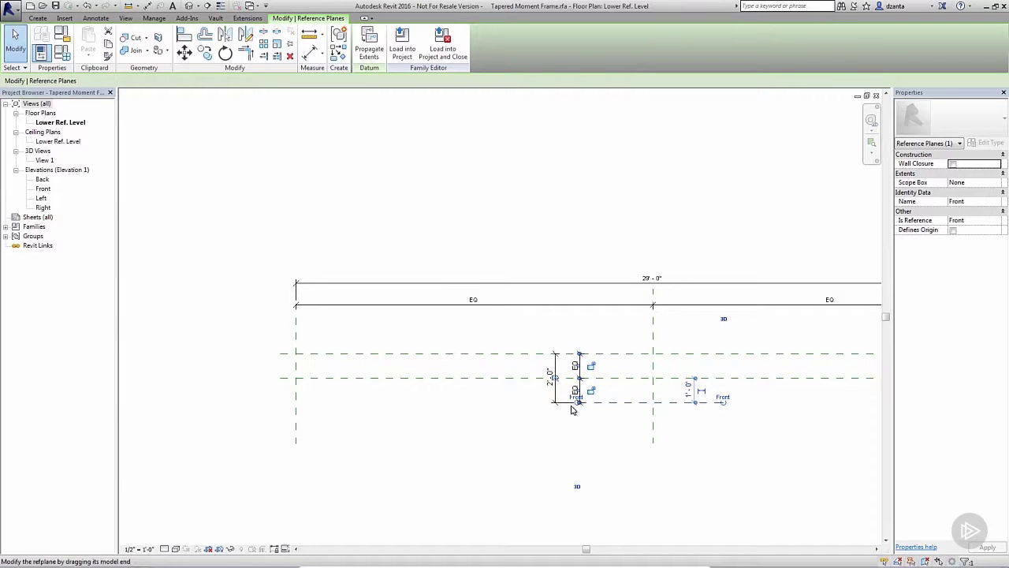
pyautogui.moveTo(573, 409); pyautogui.dragTo(282, 408)
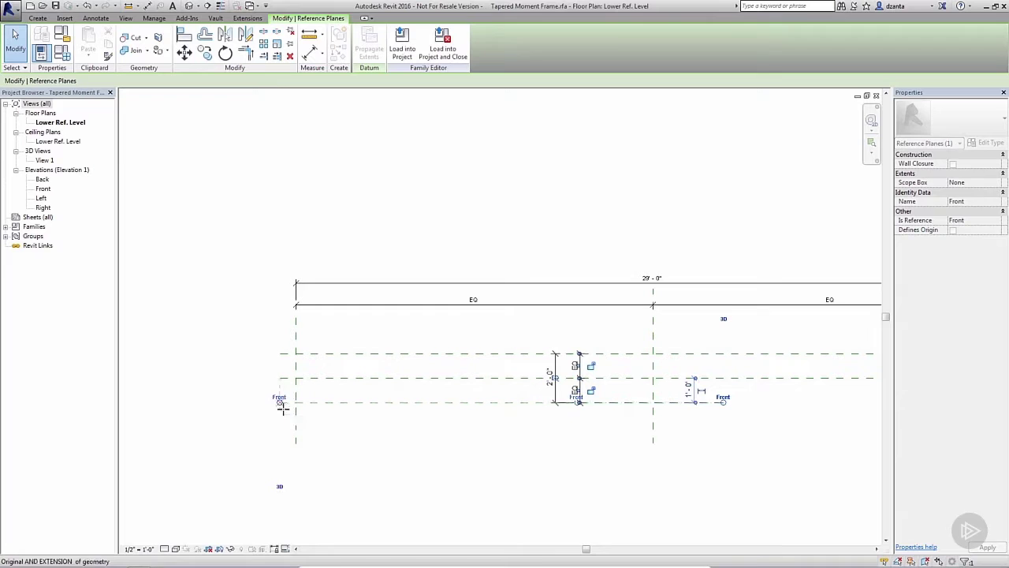
# Move the 2'-0" depth and EQ dimensions further left and apply the equality dimension
pyautogui.click(398, 435)
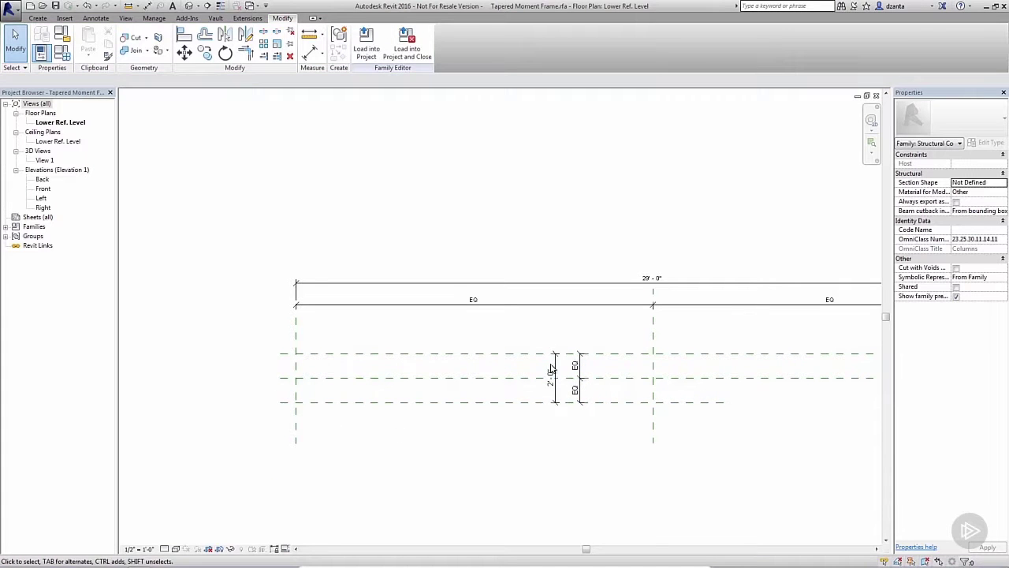
pyautogui.moveTo(552, 369); pyautogui.dragTo(194, 377)
pyautogui.click(576, 371)
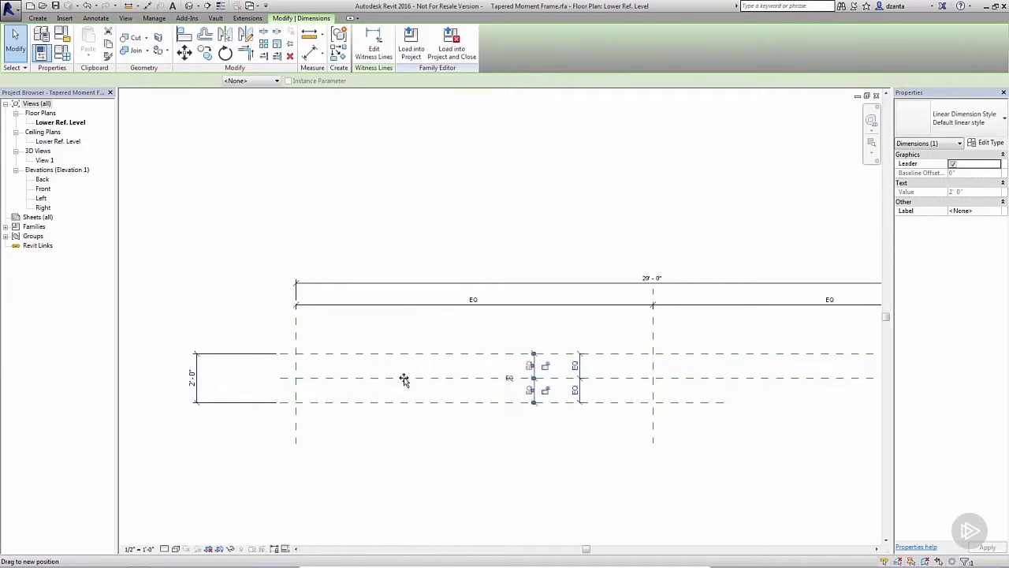
pyautogui.moveTo(403, 379); pyautogui.dragTo(221, 380)
pyautogui.click(383, 444)
# Zoom to fit with ZF and stretch the Front plane right to the Right plane
pyautogui.scroll(-1, 654, 446)
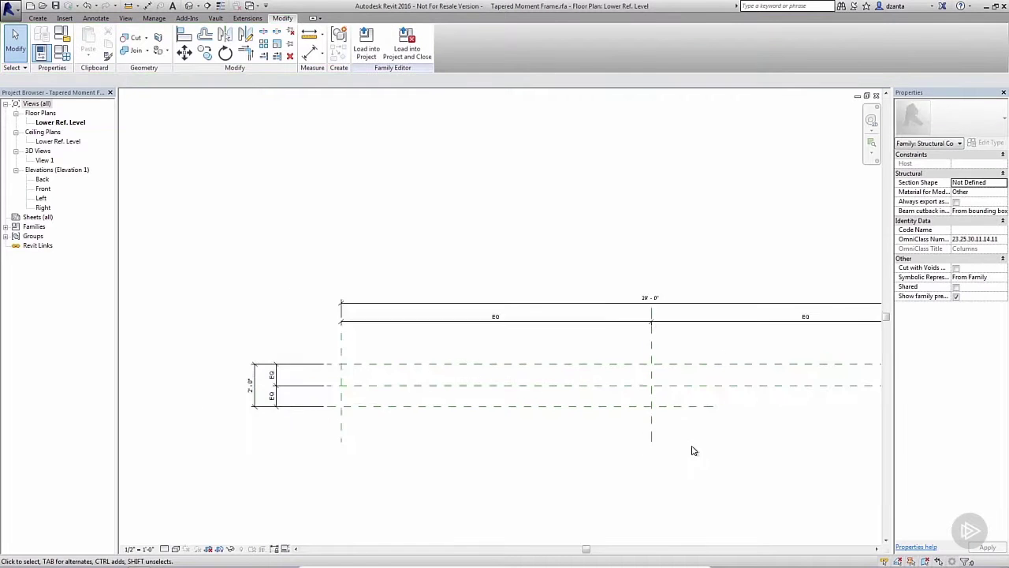
pyautogui.press('z')
pyautogui.press('f')
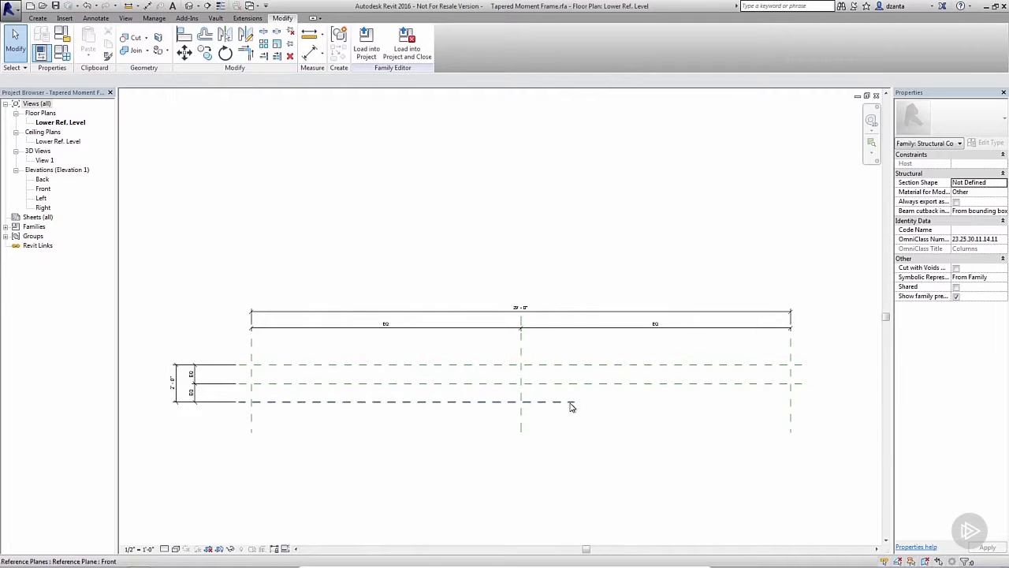
pyautogui.click(573, 404)
pyautogui.moveTo(576, 406); pyautogui.dragTo(801, 401)
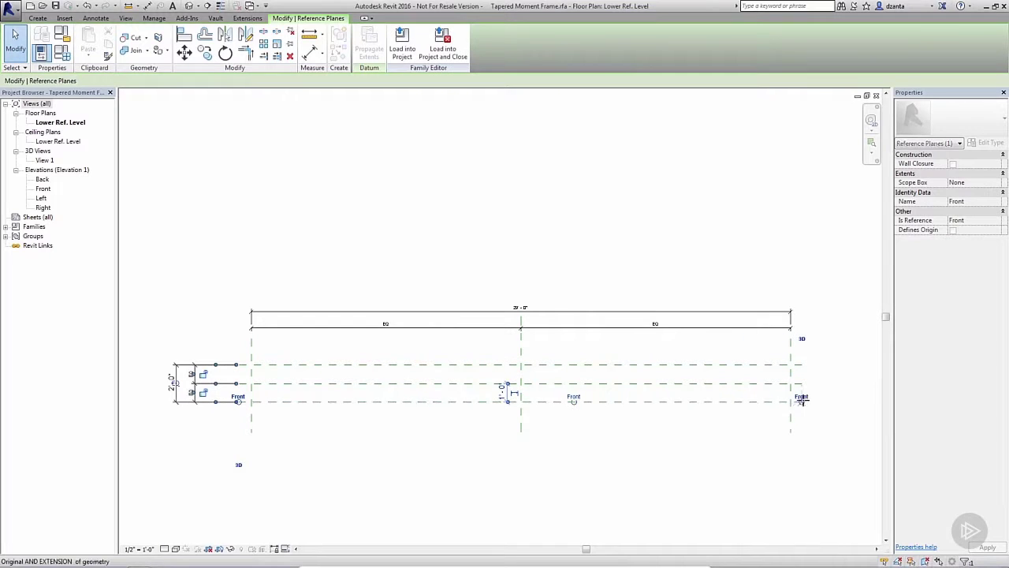
pyautogui.click(697, 431)
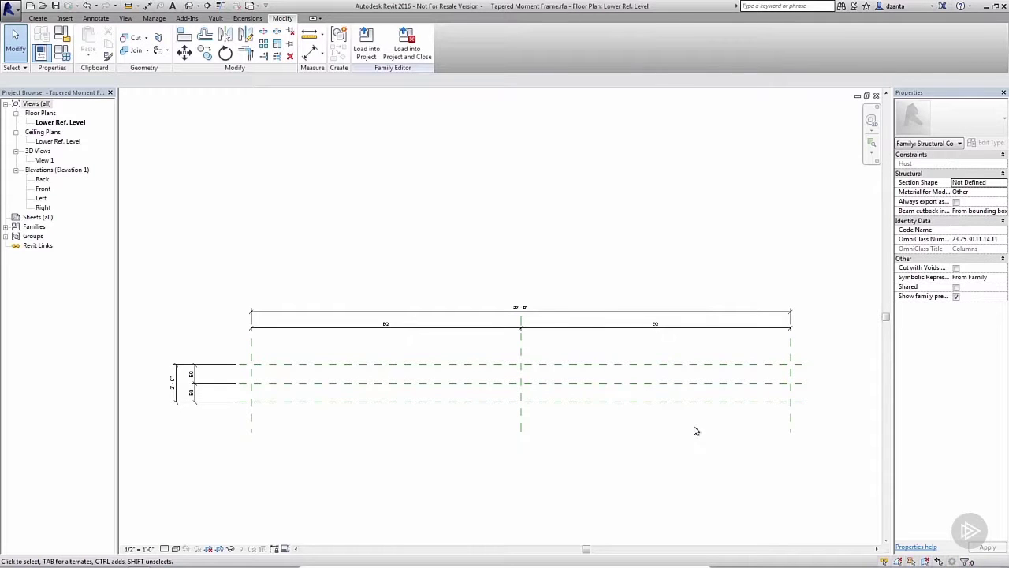
# Draw a horizontal reference line above the layout and lengthen it to 8'-0"
pyautogui.click(38, 18)
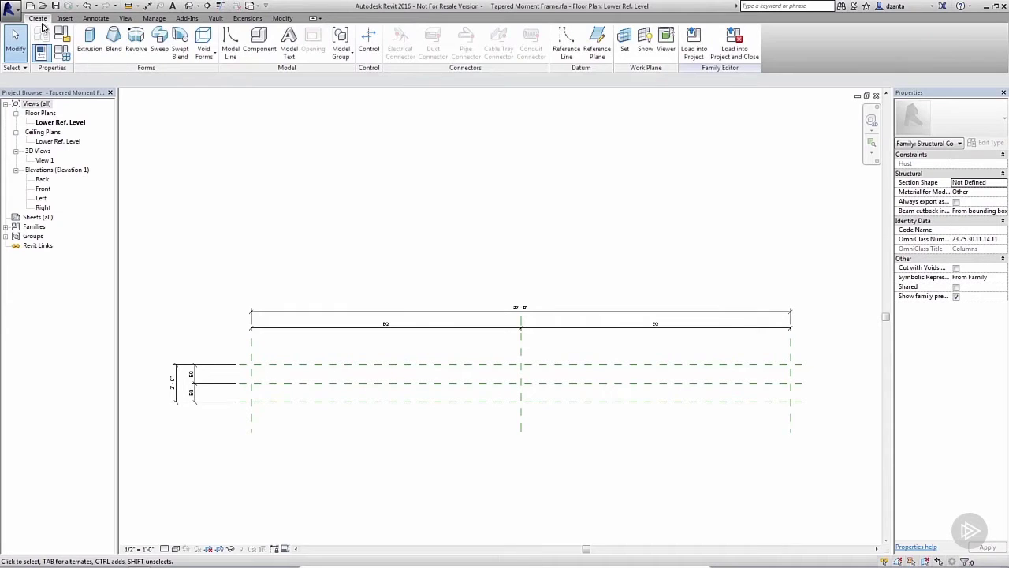
pyautogui.click(570, 50)
pyautogui.click(514, 276)
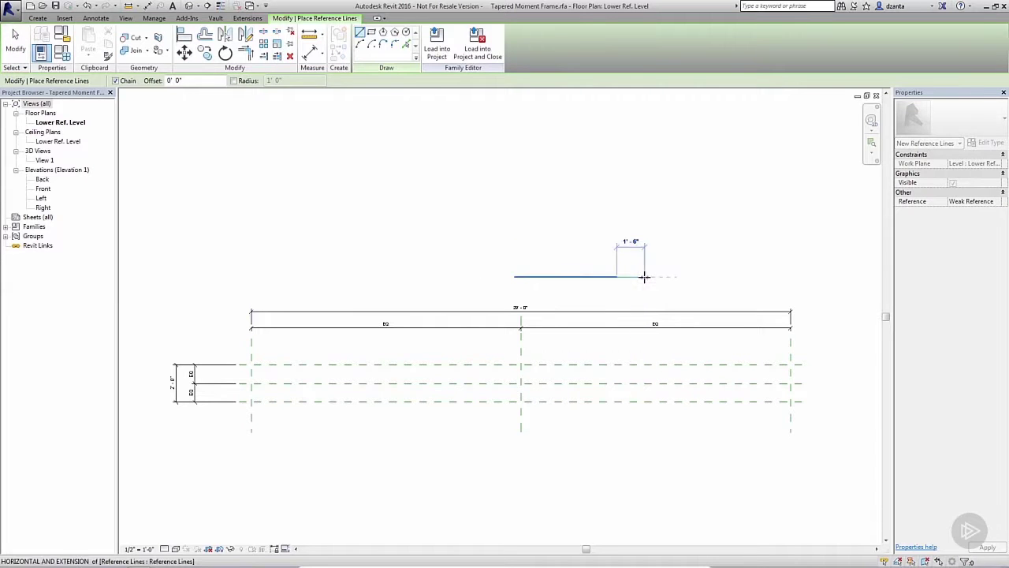
pyautogui.click(643, 276)
pyautogui.press('Escape')
pyautogui.press('Escape')
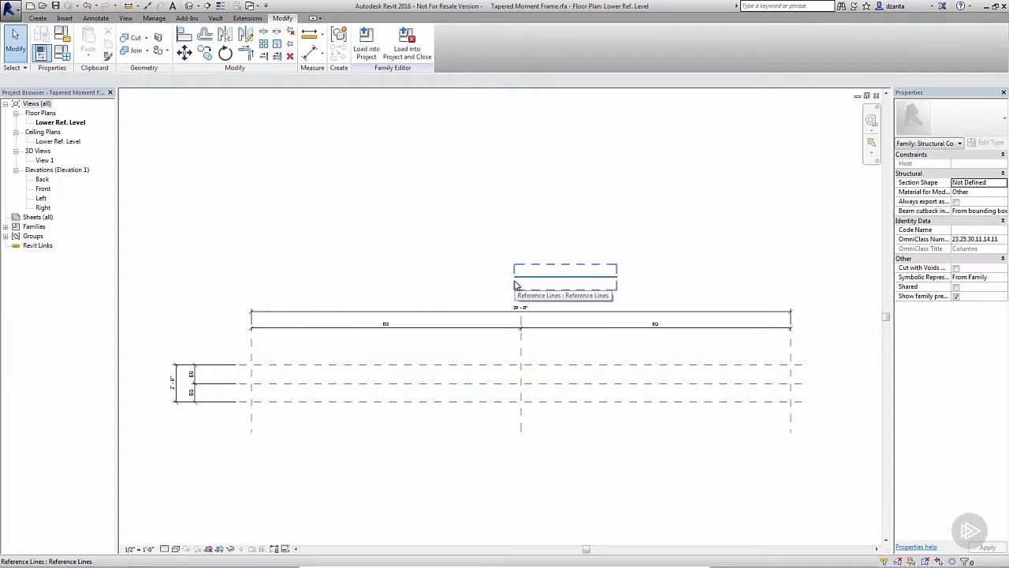
pyautogui.click(607, 284)
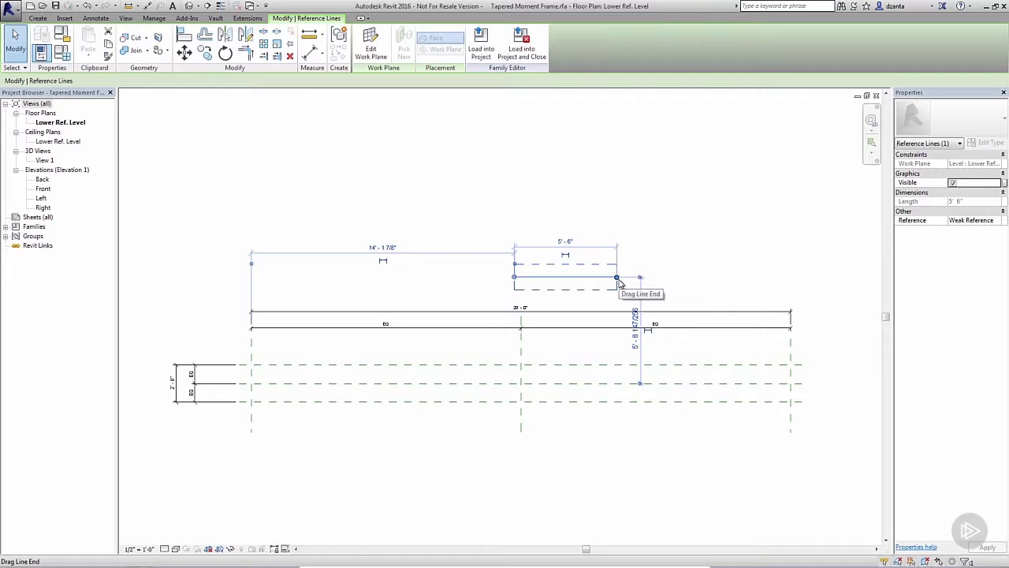
pyautogui.moveTo(618, 280); pyautogui.dragTo(659, 278)
pyautogui.click(684, 269)
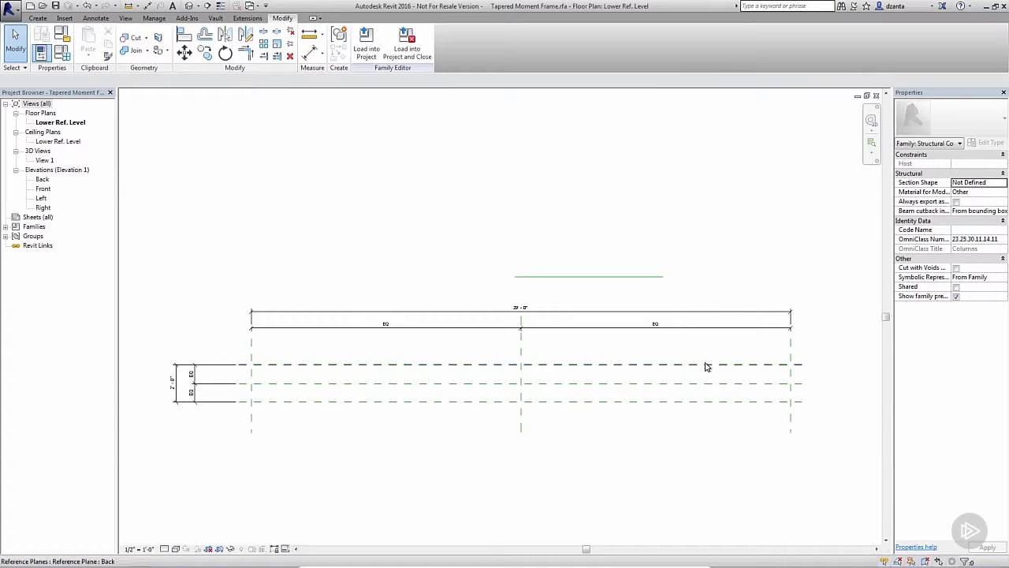
pyautogui.click(613, 364)
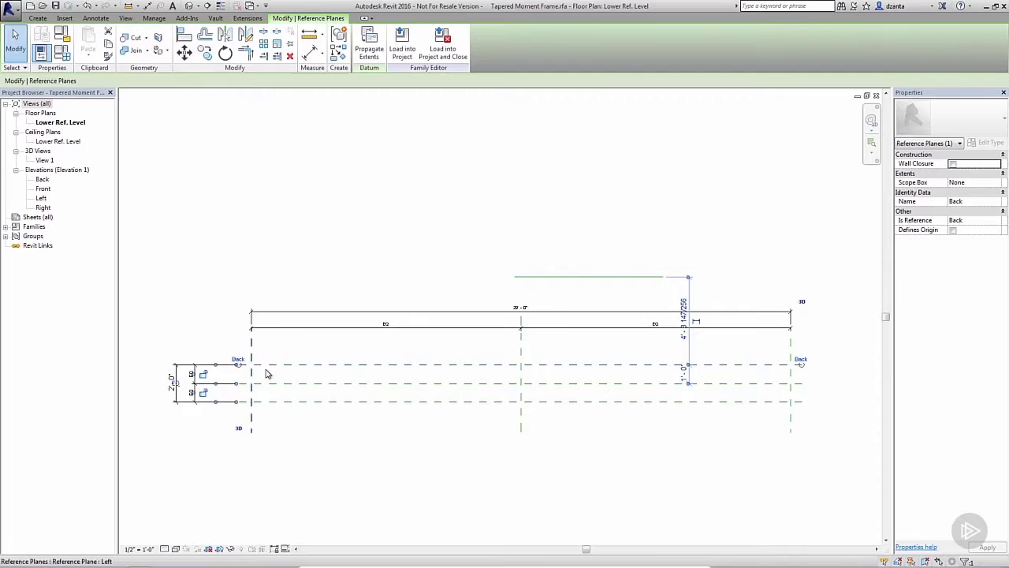
pyautogui.click(349, 266)
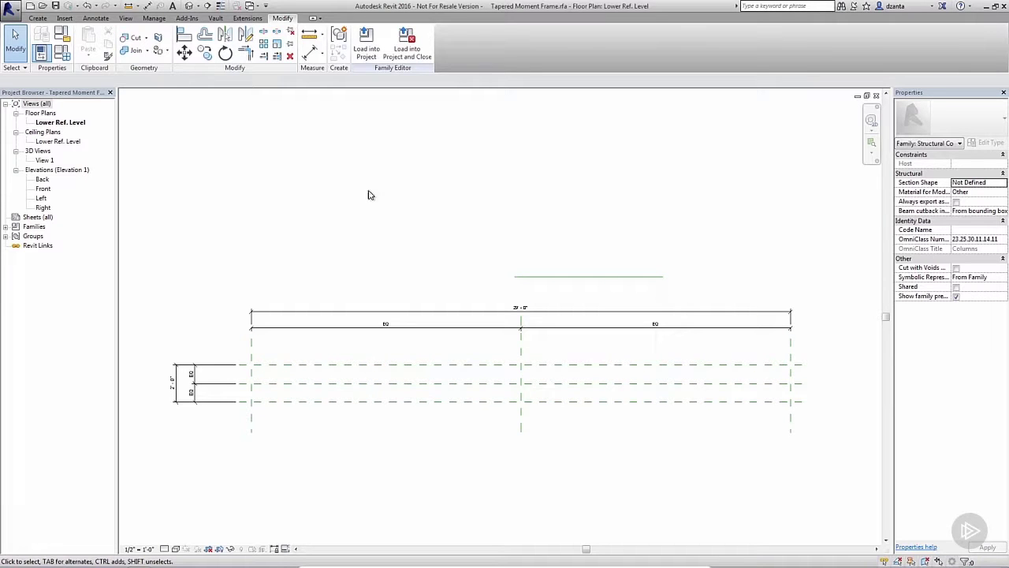
# Rotate the reference line to a 30° angle, then delete it
pyautogui.click(37, 17)
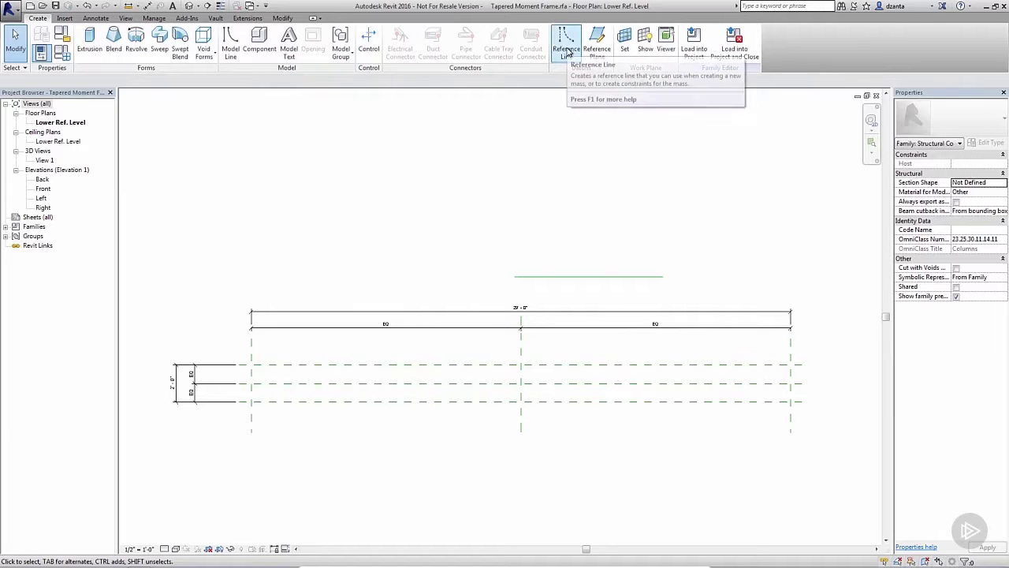
pyautogui.click(654, 278)
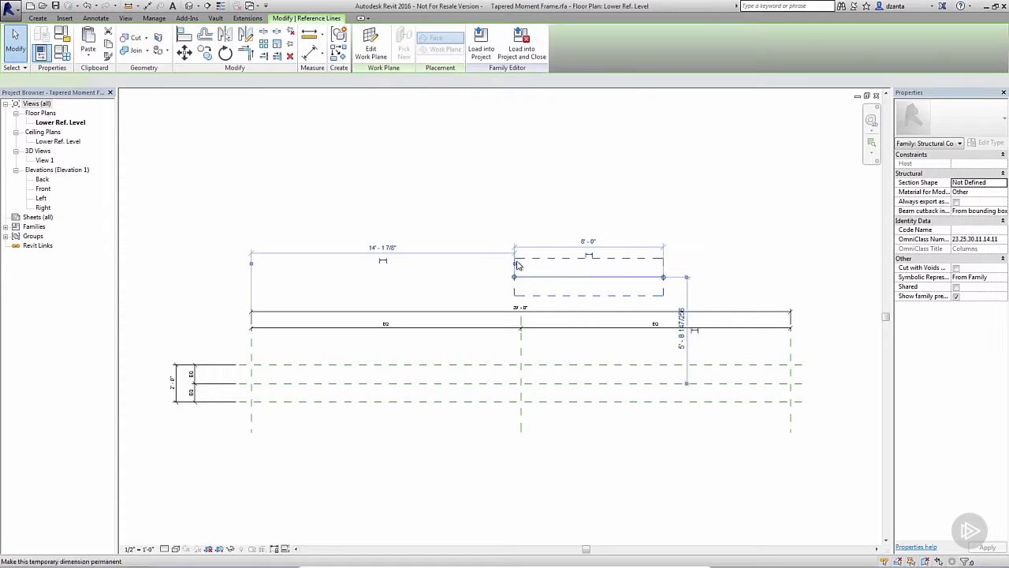
pyautogui.moveTo(515, 275); pyautogui.dragTo(571, 224)
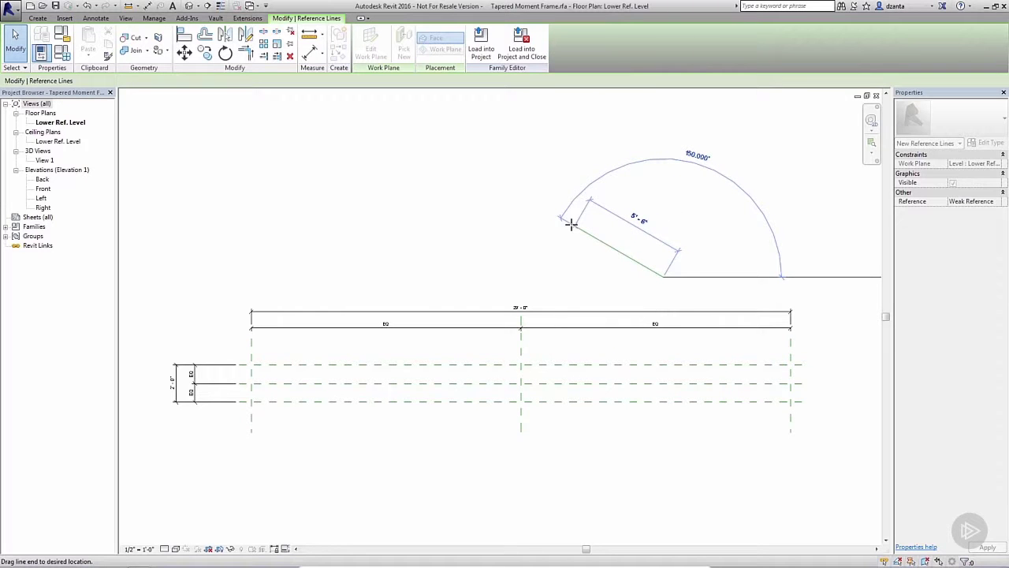
pyautogui.moveTo(572, 224); pyautogui.dragTo(573, 226)
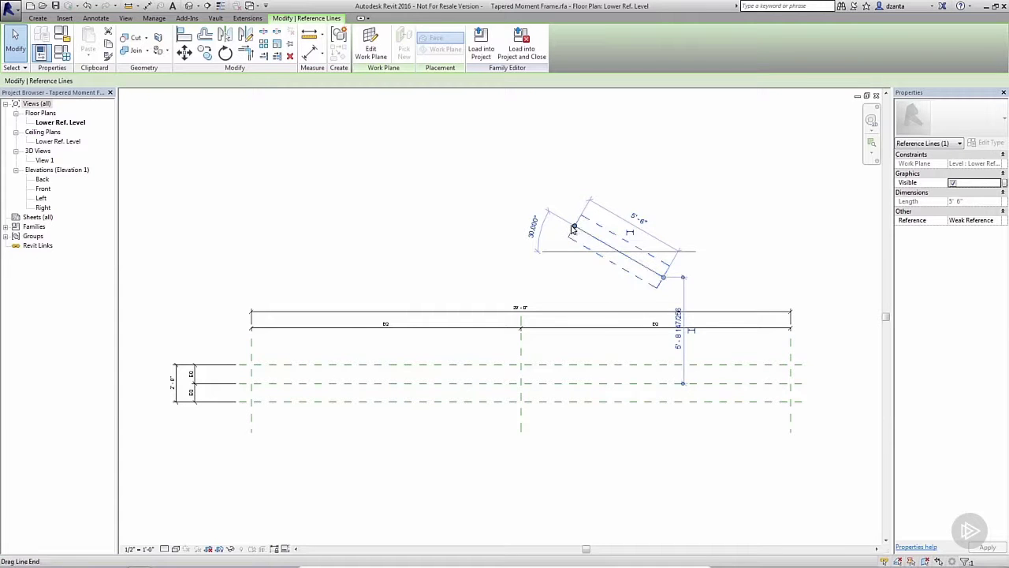
pyautogui.moveTo(575, 225); pyautogui.dragTo(564, 256)
pyautogui.press('Delete')
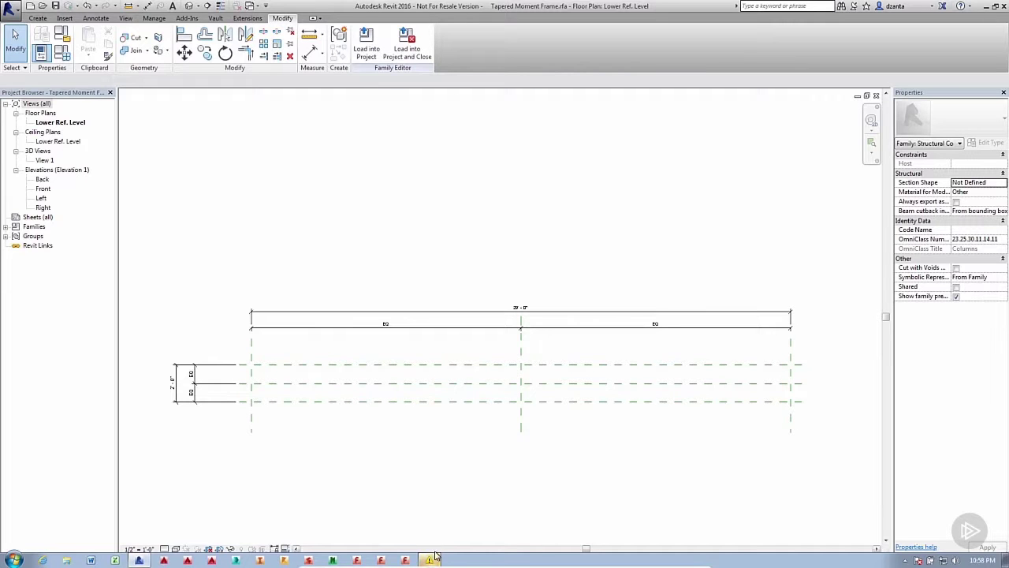
# Draw a horizontal reference plane from left to right between the Center and Front planes
pyautogui.scroll(2, 271, 438)
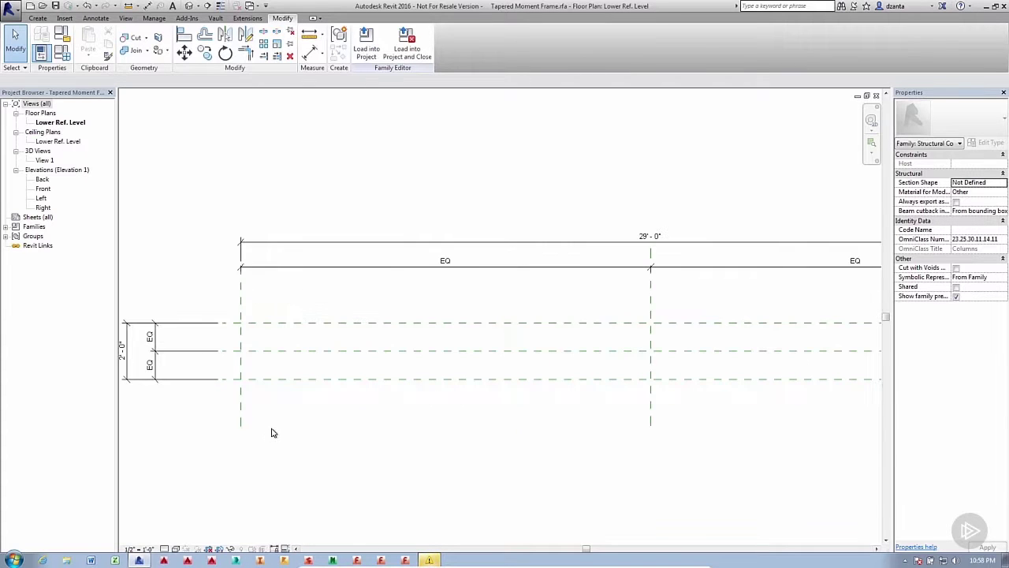
pyautogui.moveTo(342, 428); pyautogui.dragTo(387, 430, button='middle')
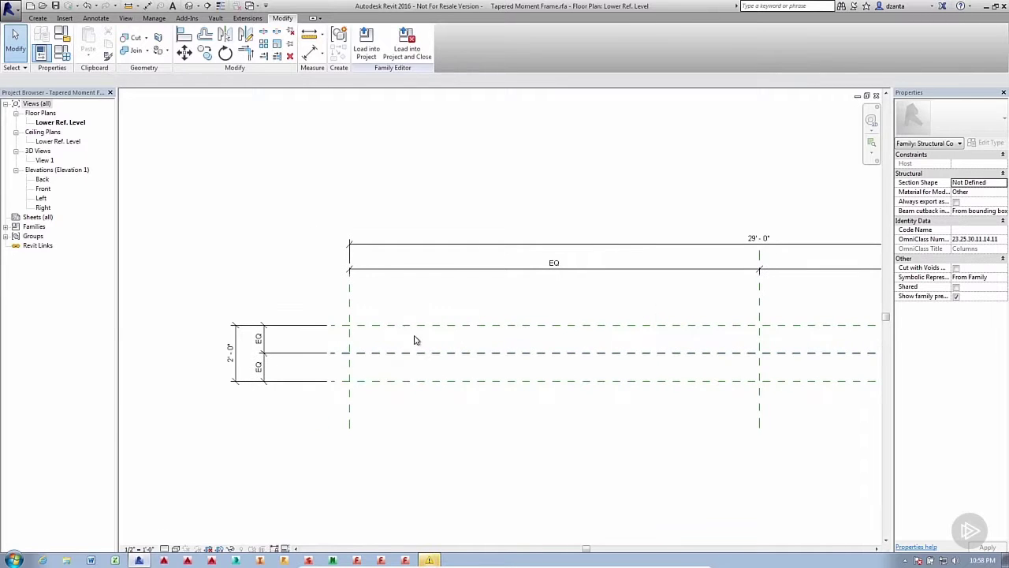
pyautogui.click(37, 18)
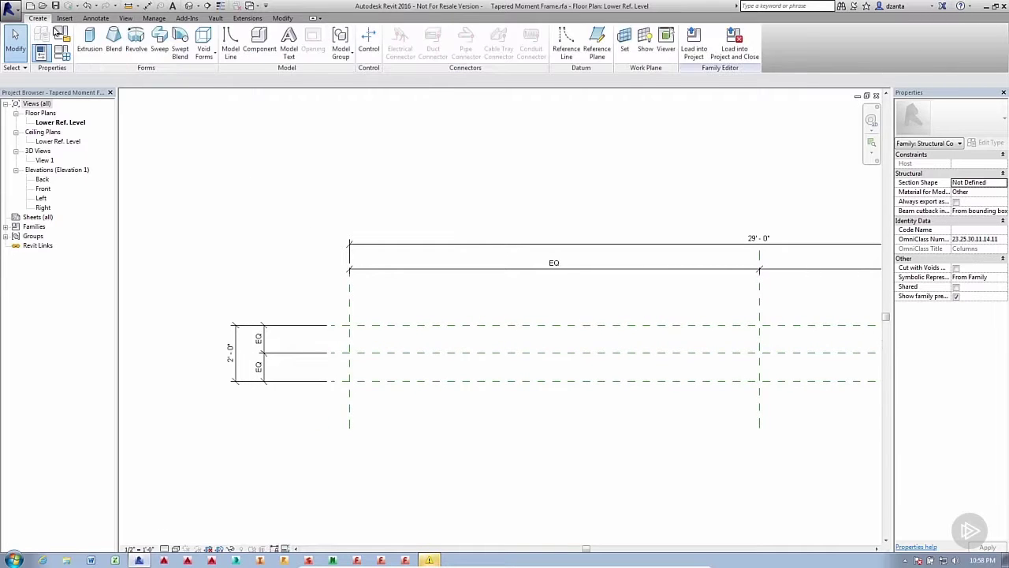
pyautogui.click(597, 48)
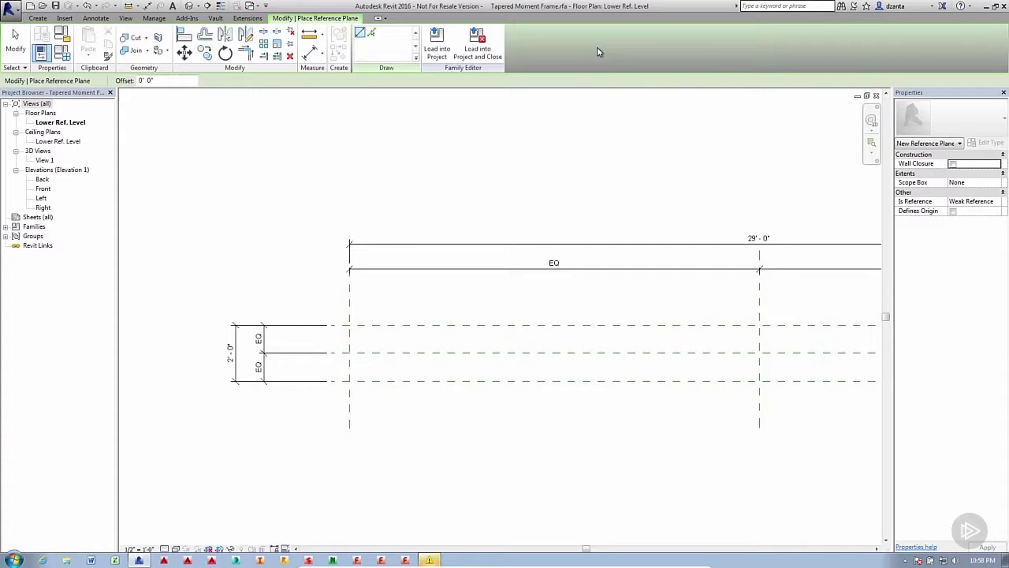
pyautogui.click(15, 43)
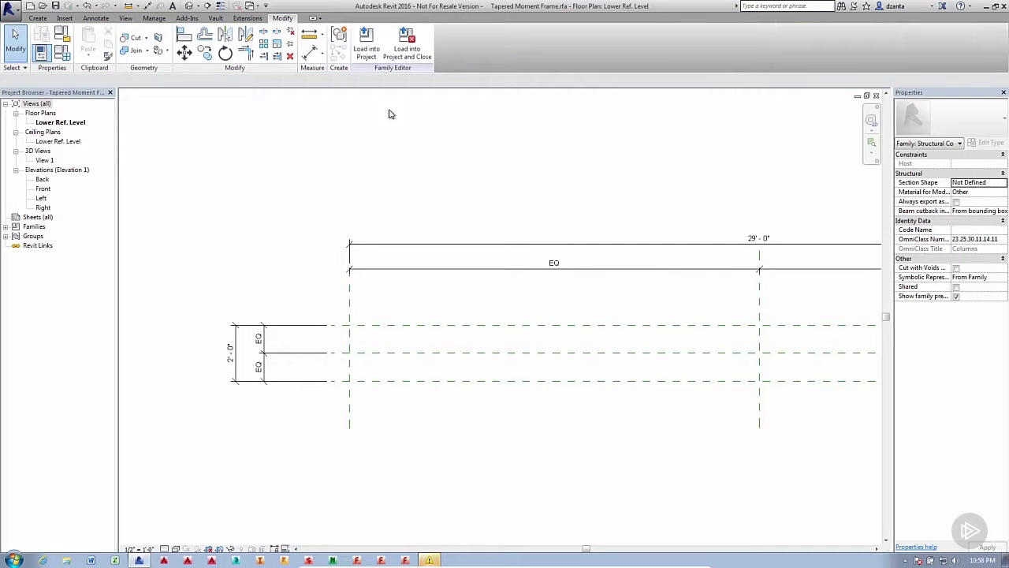
pyautogui.click(37, 17)
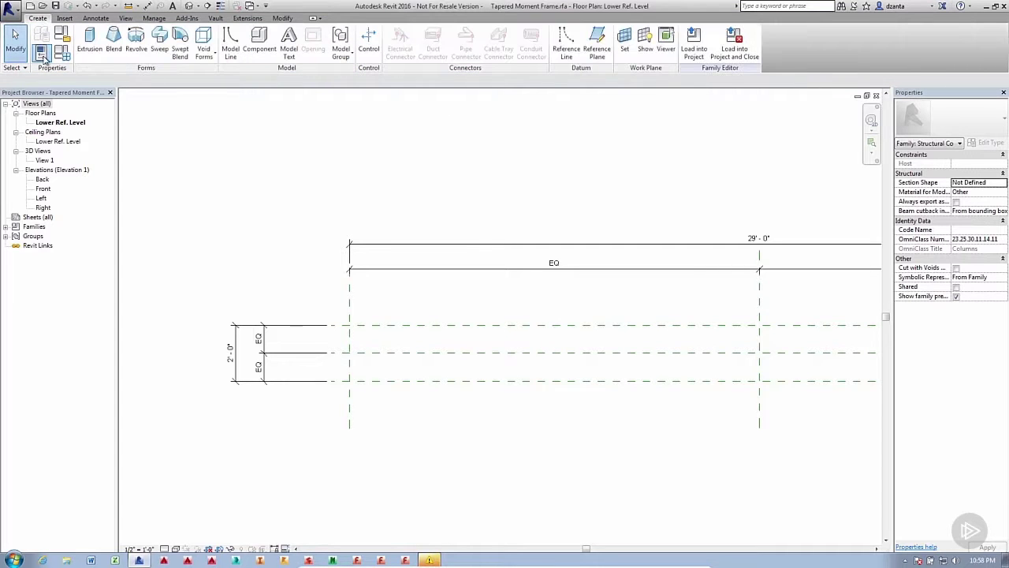
pyautogui.click(597, 56)
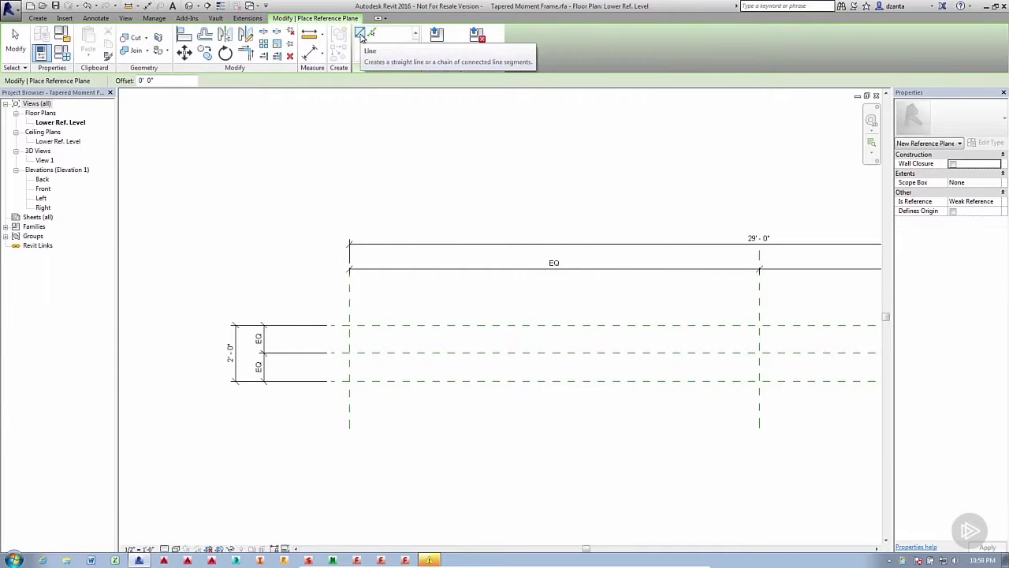
pyautogui.click(332, 367)
pyautogui.scroll(-2, 390, 366)
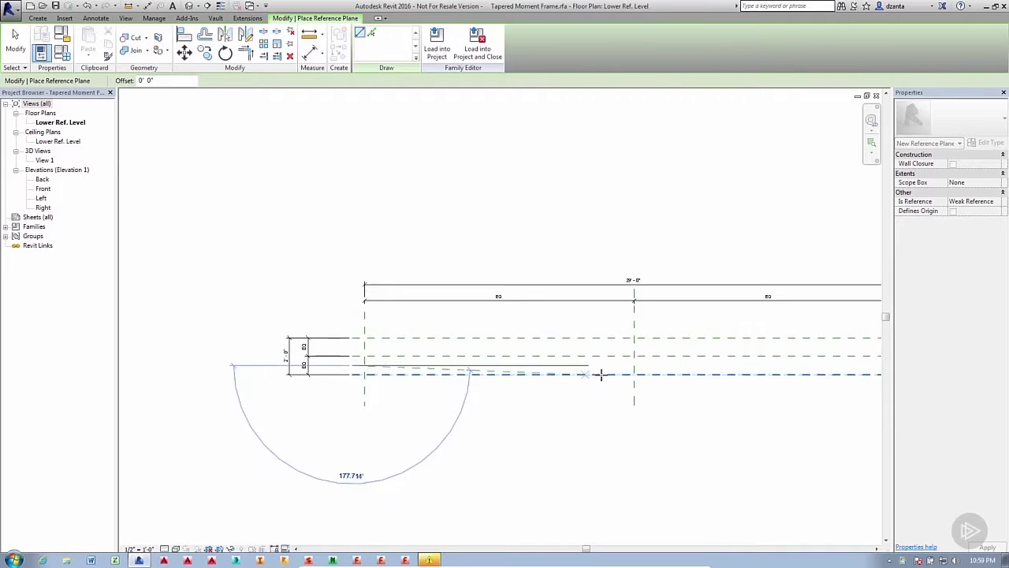
pyautogui.moveTo(552, 401); pyautogui.dragTo(330, 391, button='middle')
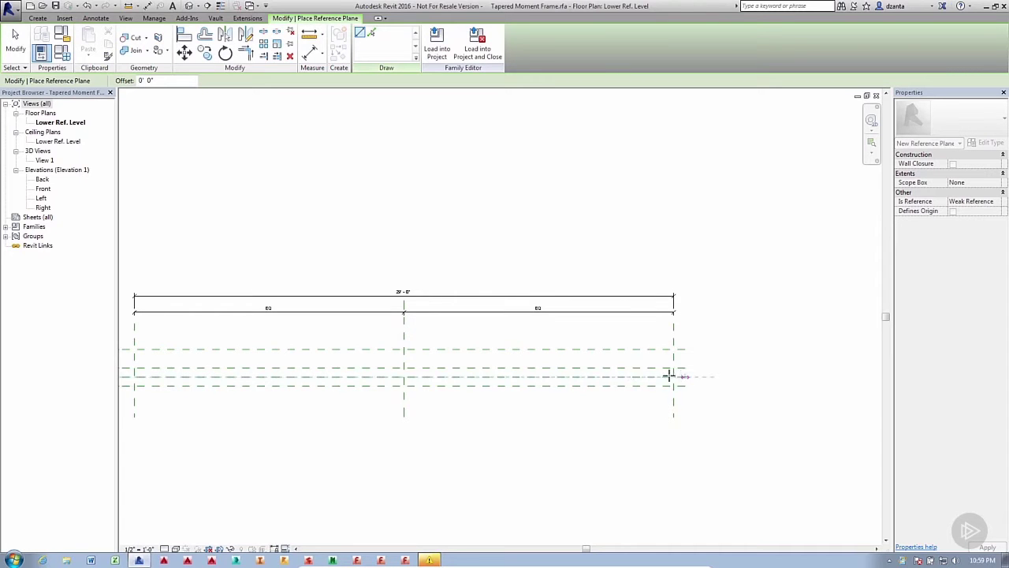
pyautogui.scroll(3, 682, 376)
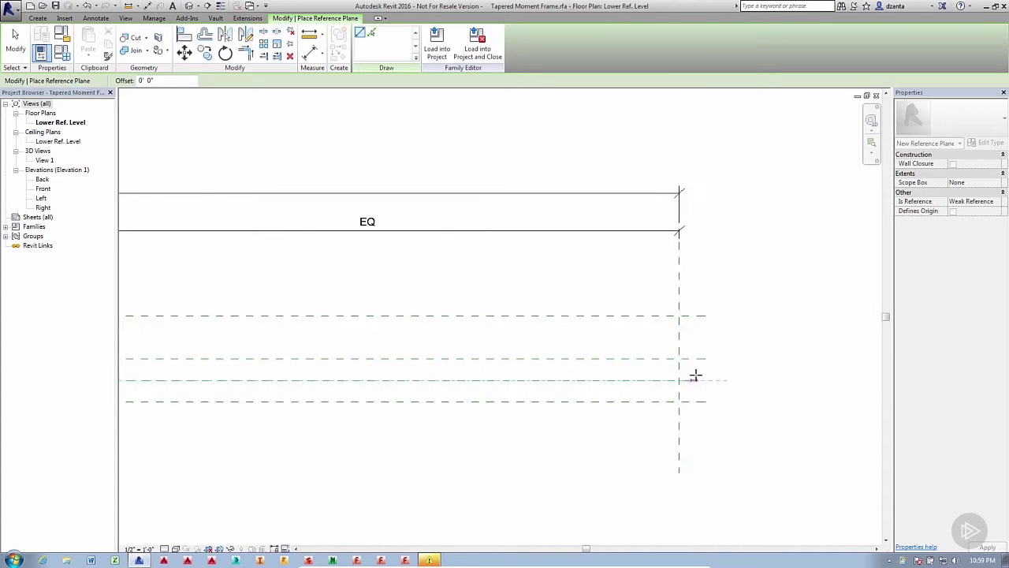
pyautogui.click(707, 377)
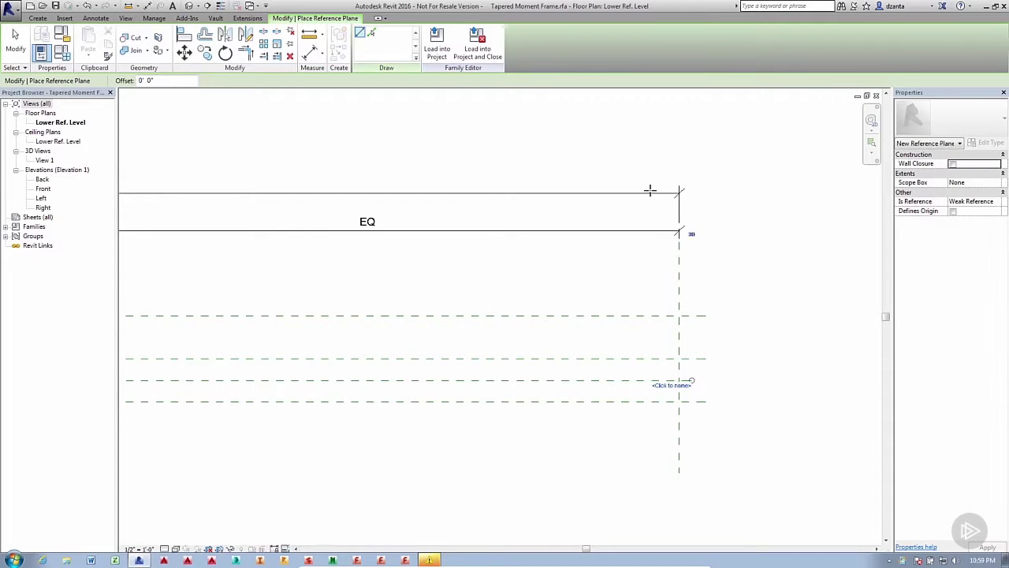
# Pick the center plane with a 6" offset to add another reference plane
pyautogui.click(372, 35)
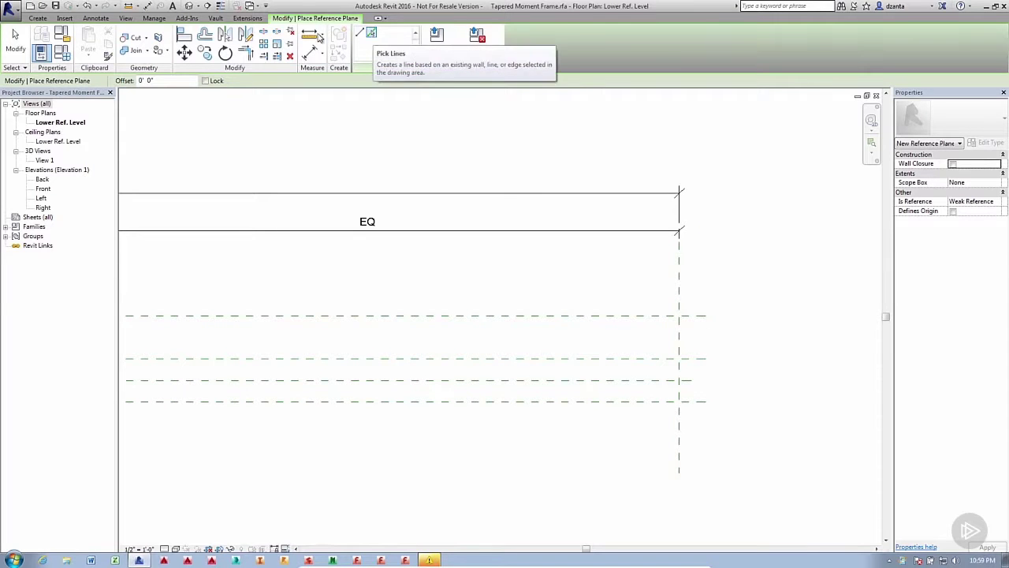
pyautogui.click(124, 81)
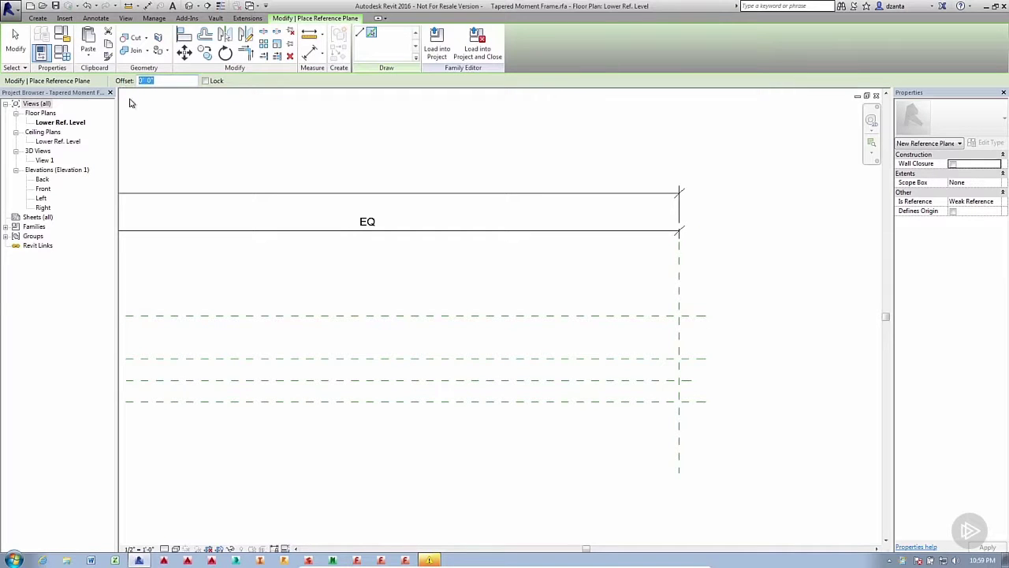
pyautogui.write('6')
pyautogui.press('Return')
pyautogui.moveTo(156, 82); pyautogui.dragTo(144, 86)
pyautogui.write('6"')
pyautogui.press('Return')
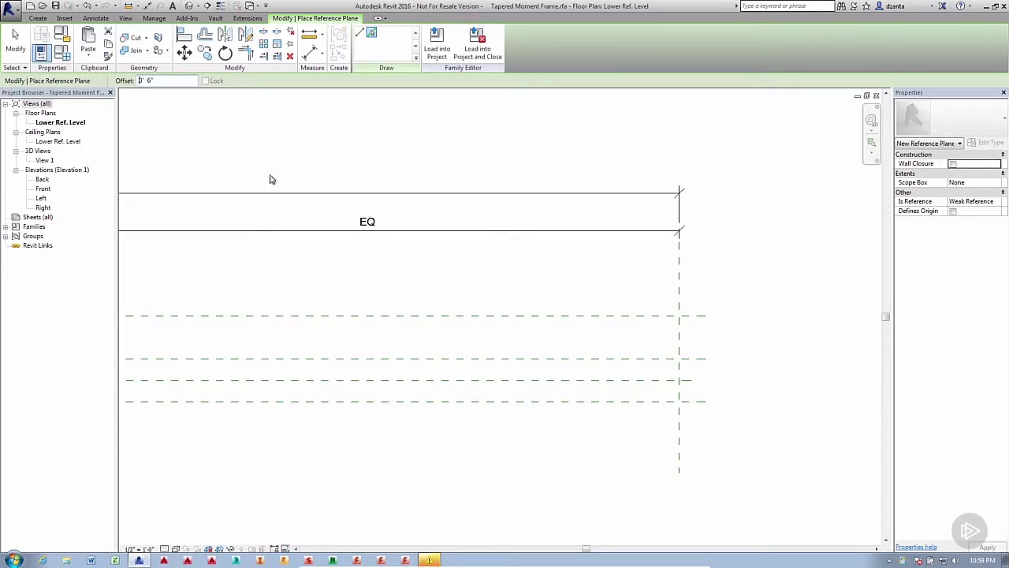
pyautogui.click(553, 358)
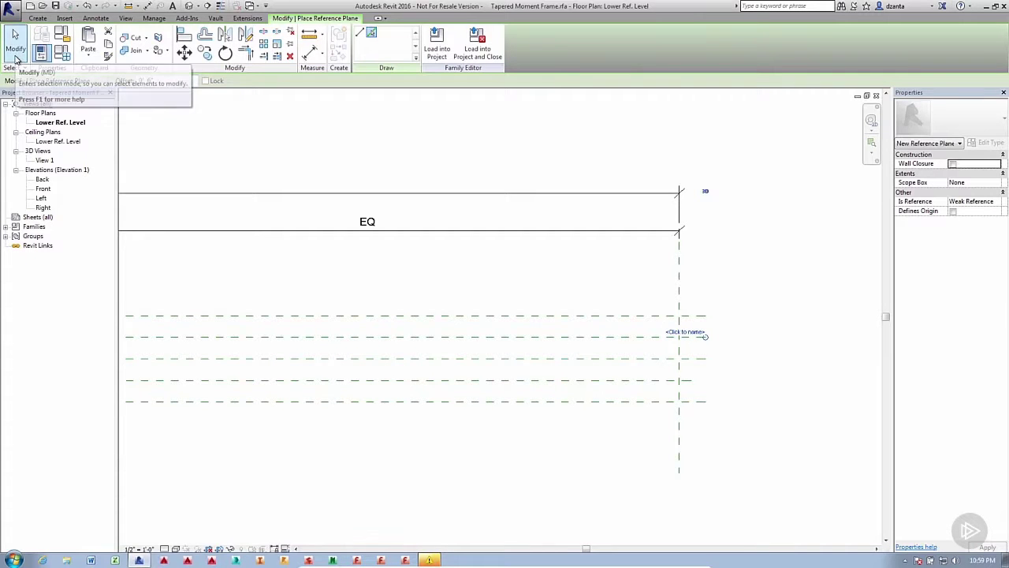
pyautogui.click(16, 47)
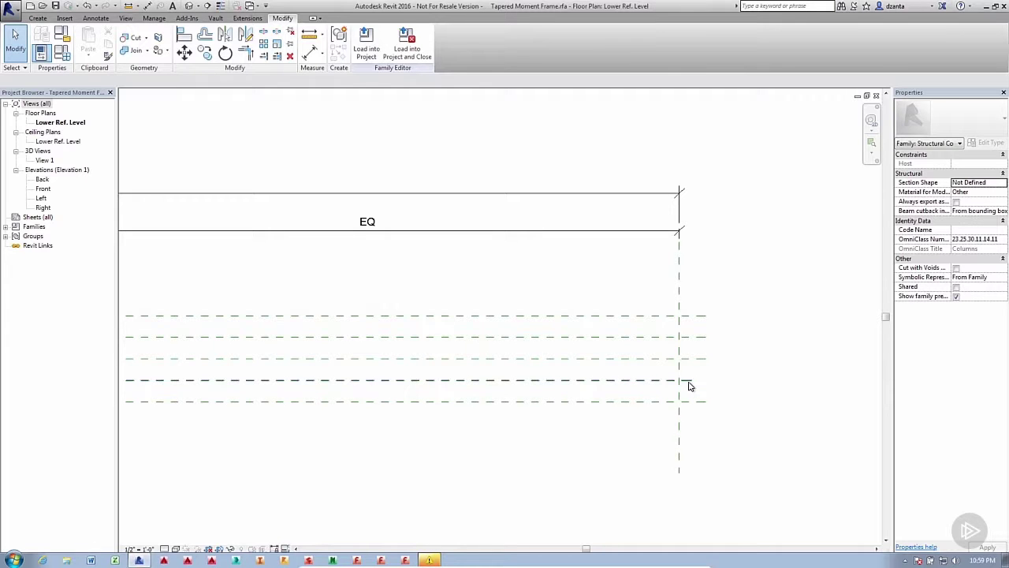
# Lengthen a horizontal reference plane's right end past the Right plane
pyautogui.click(689, 381)
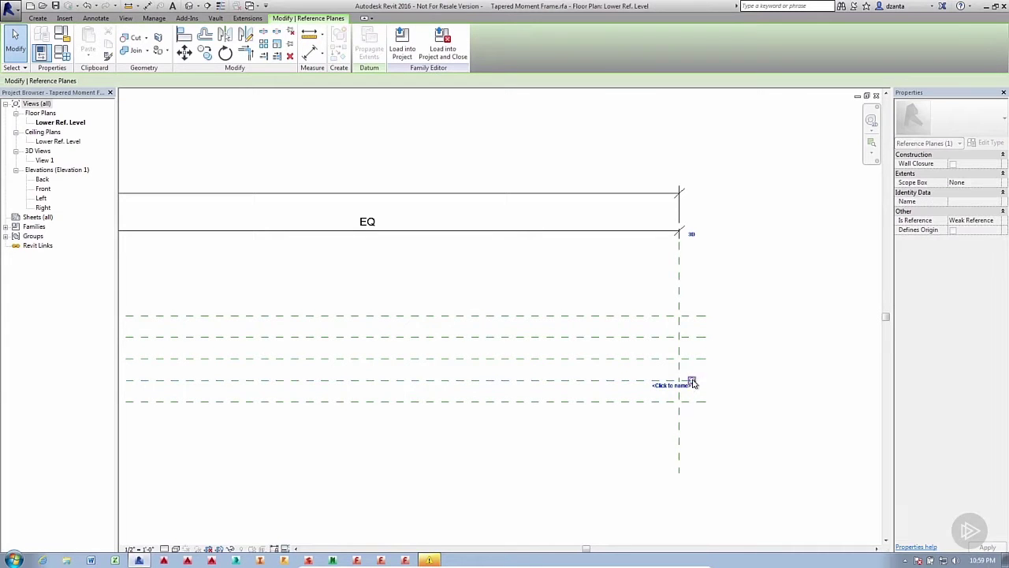
pyautogui.moveTo(699, 379); pyautogui.dragTo(712, 380)
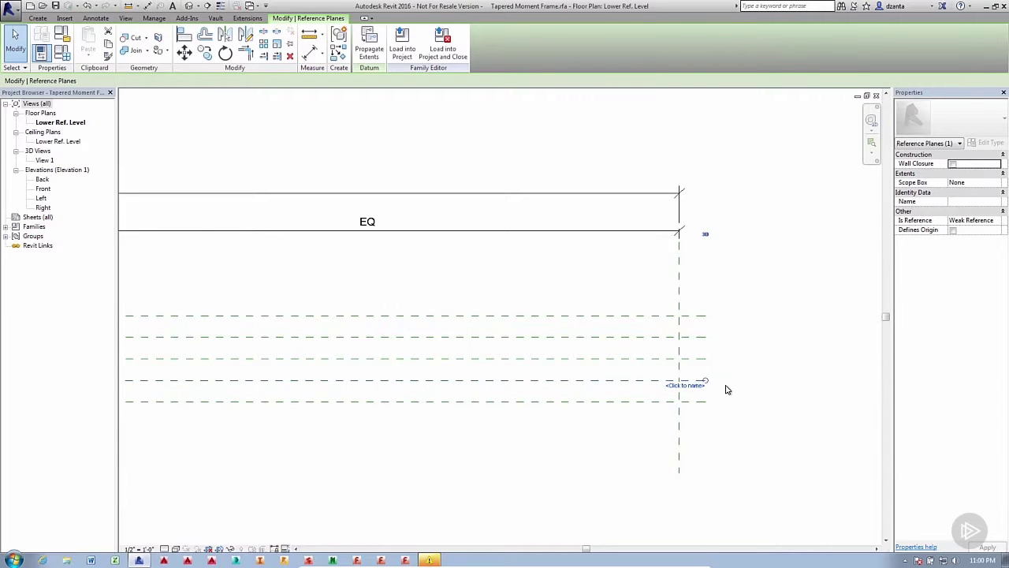
pyautogui.press('Escape')
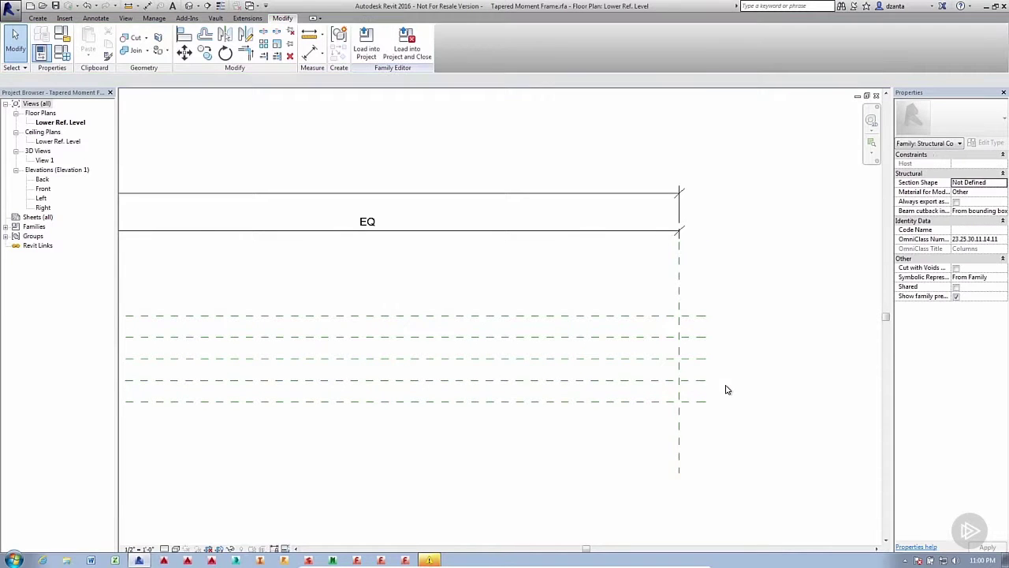
# Dimension the three middle horizontal planes and set their spacing to EQ
pyautogui.scroll(-1, 727, 389)
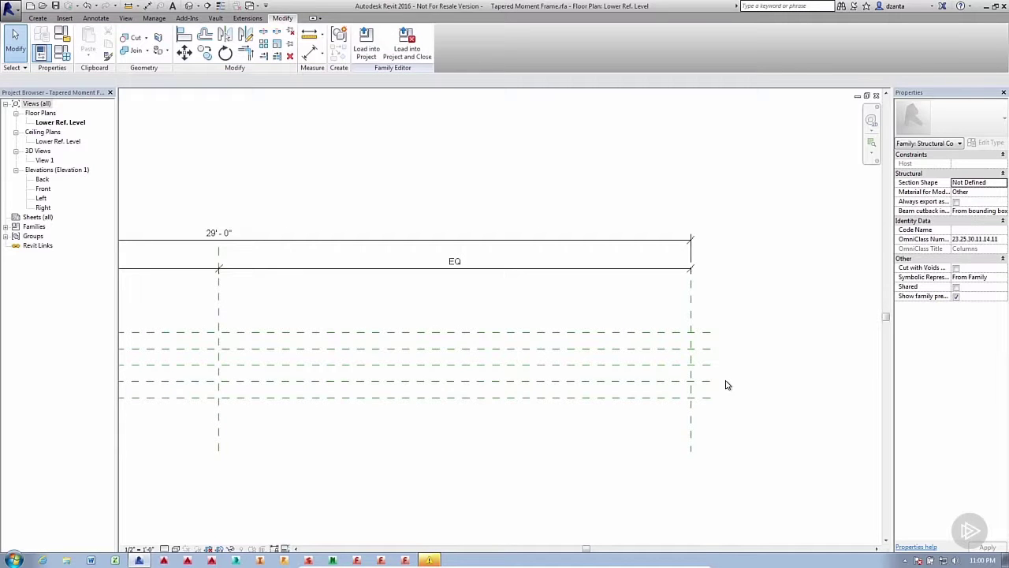
pyautogui.click(39, 17)
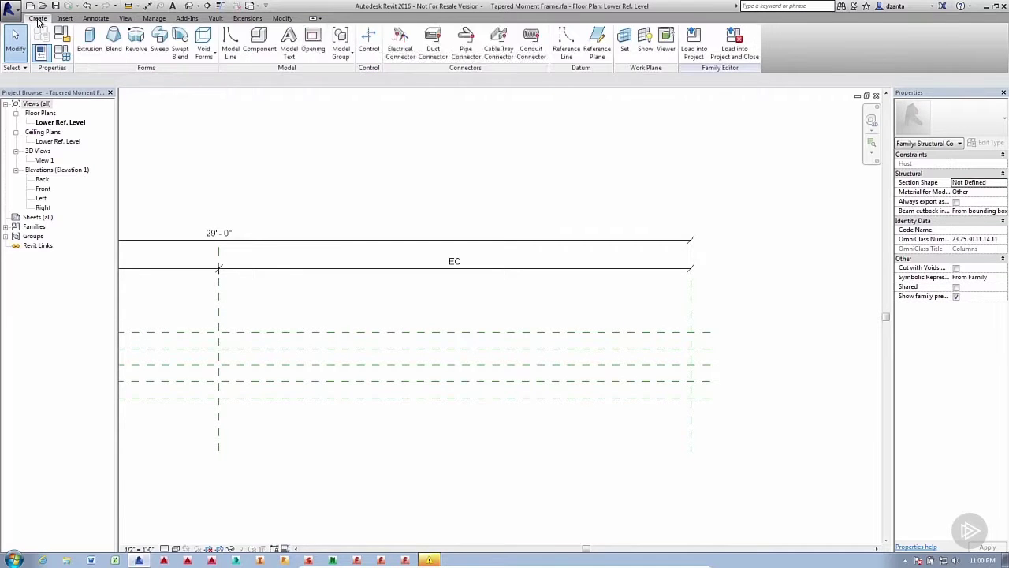
pyautogui.click(96, 17)
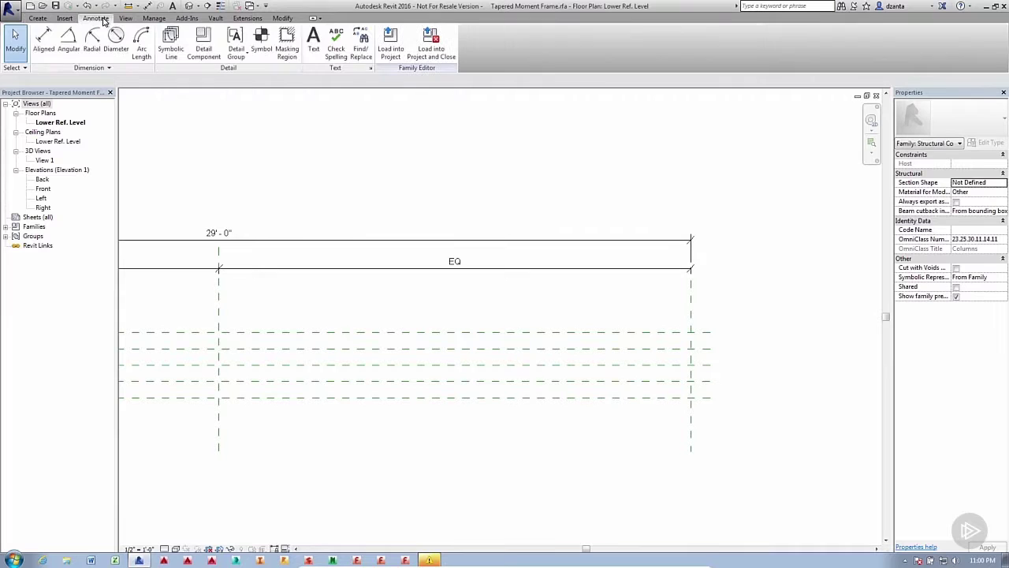
pyautogui.click(45, 39)
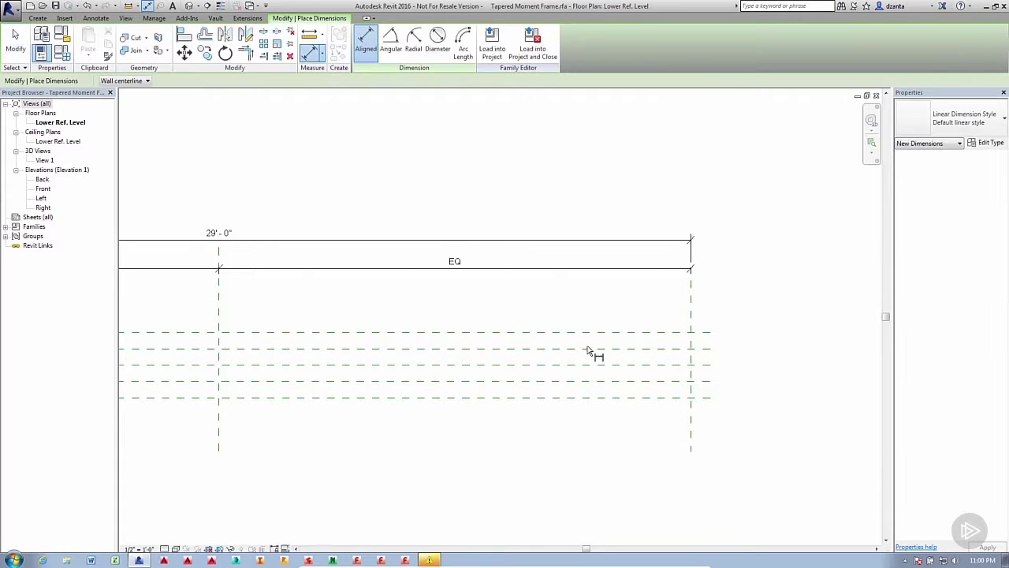
pyautogui.click(704, 359)
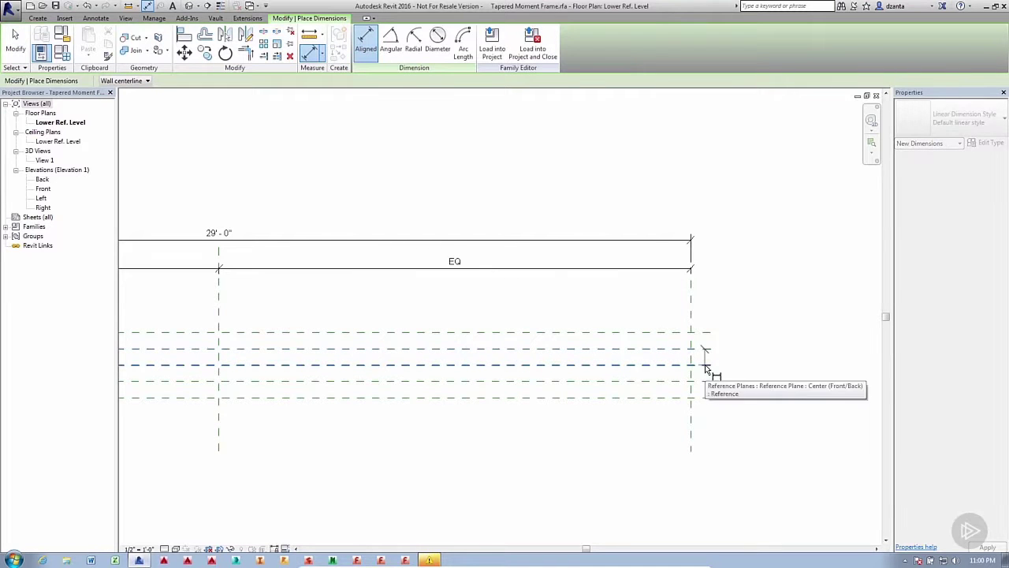
pyautogui.click(704, 364)
pyautogui.click(705, 382)
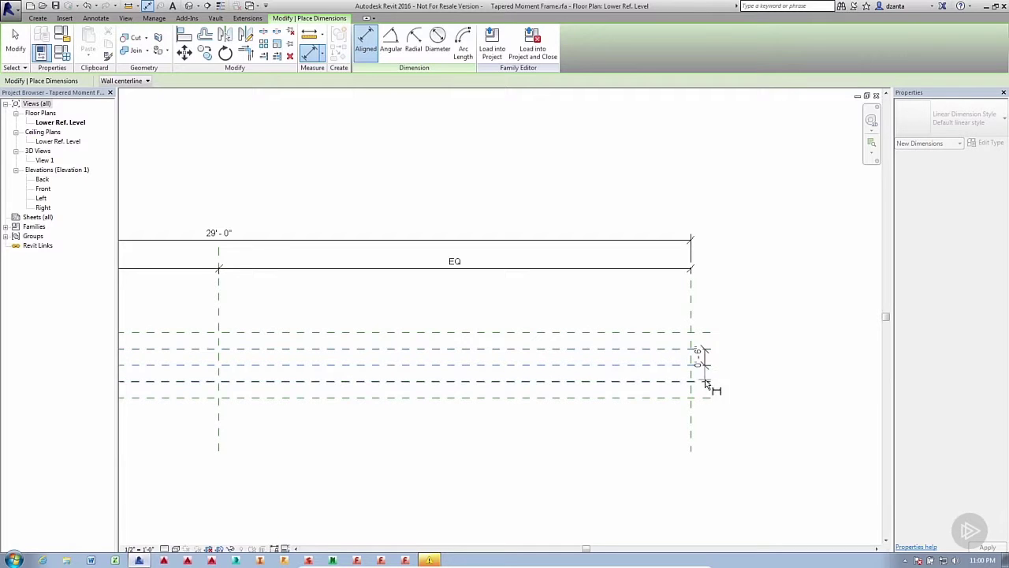
pyautogui.click(751, 381)
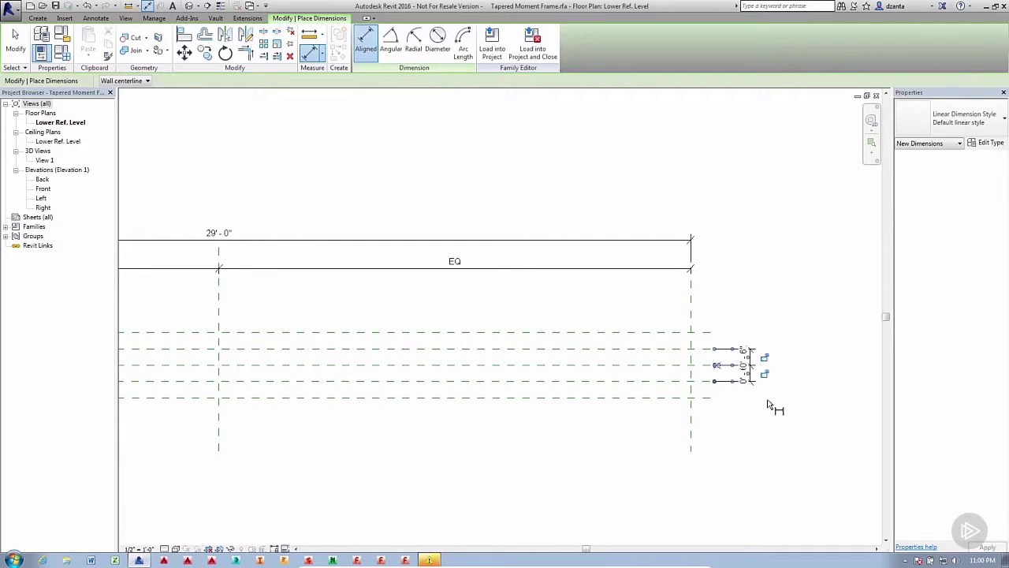
pyautogui.scroll(1, 788, 359)
pyautogui.scroll(1, 788, 358)
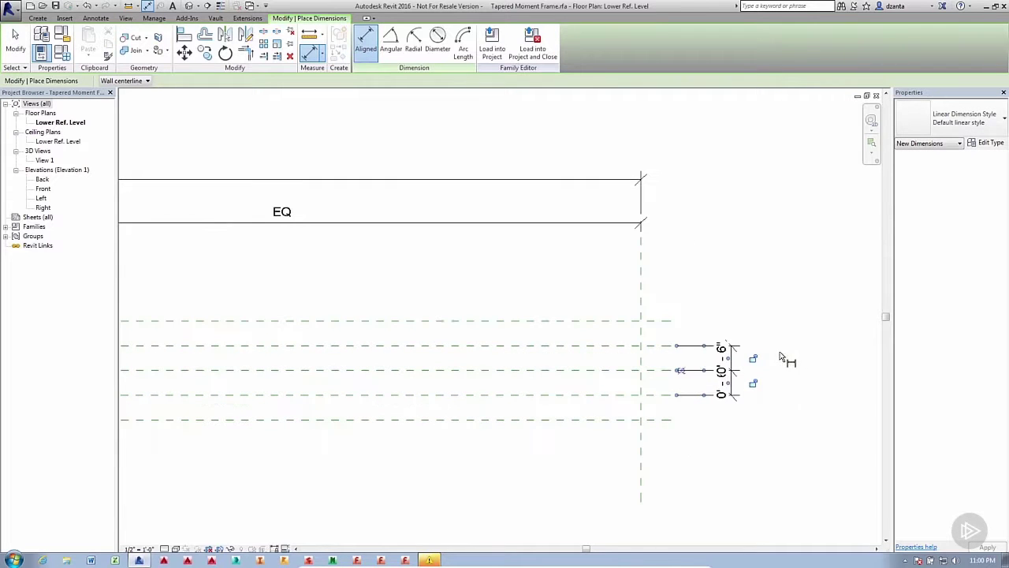
pyautogui.click(682, 371)
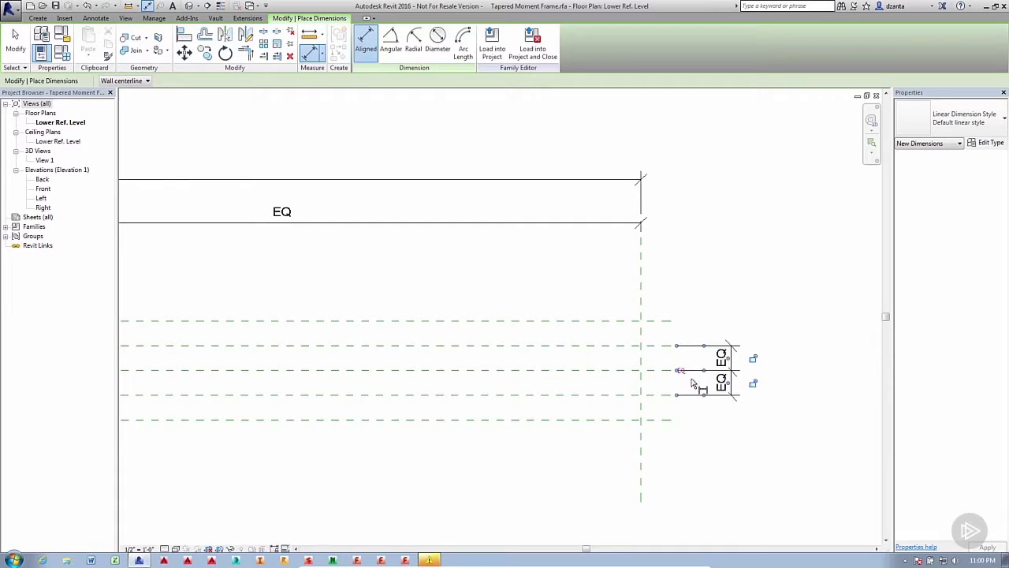
# Add a 1'-0" overall dimension across the outer planes and zoom out to the full layout
pyautogui.click(655, 347)
pyautogui.click(655, 398)
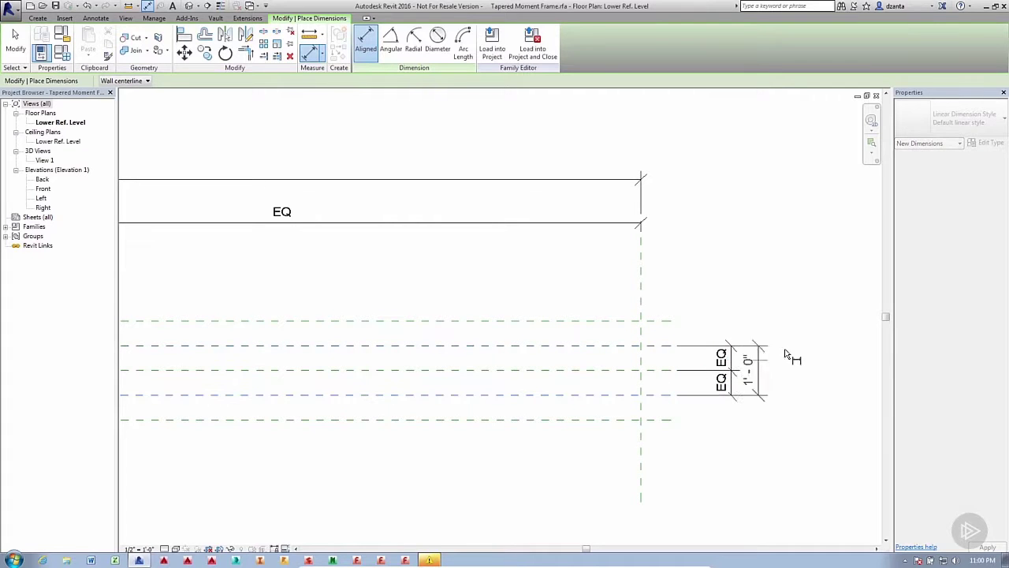
pyautogui.click(777, 356)
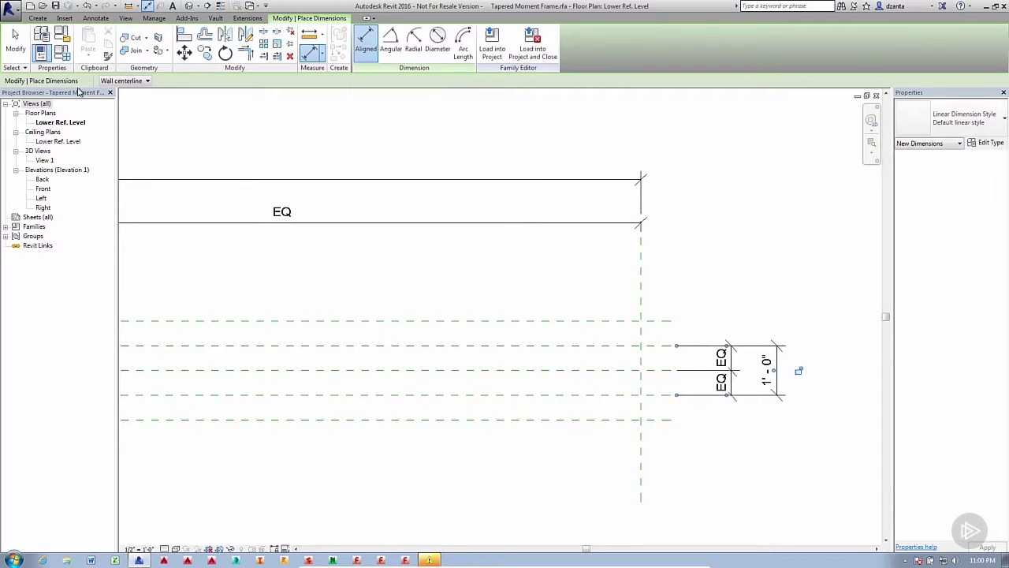
pyautogui.click(15, 43)
pyautogui.scroll(-2, 478, 316)
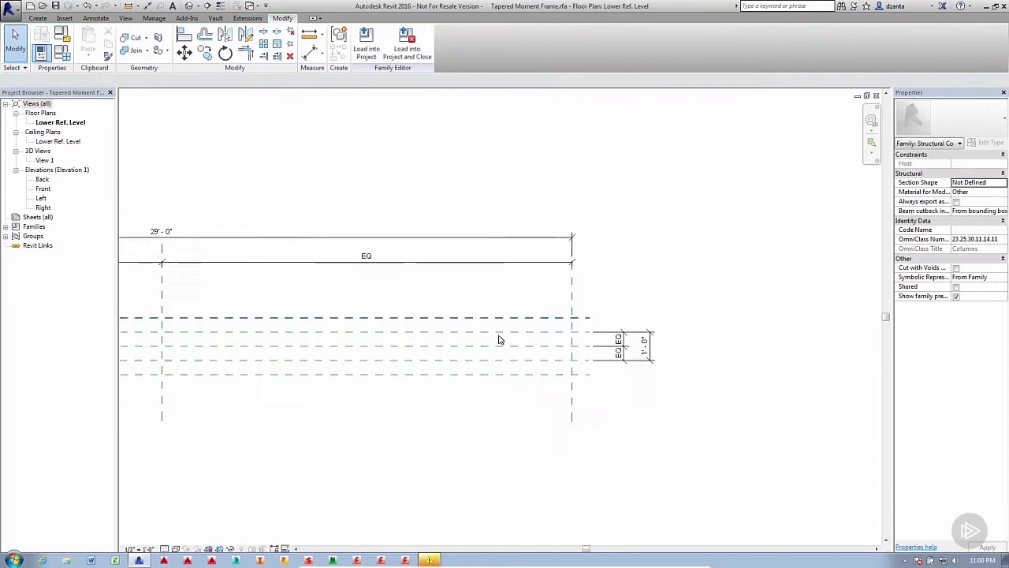
pyautogui.moveTo(528, 413); pyautogui.dragTo(721, 403, button='middle')
pyautogui.scroll(-1, 719, 404)
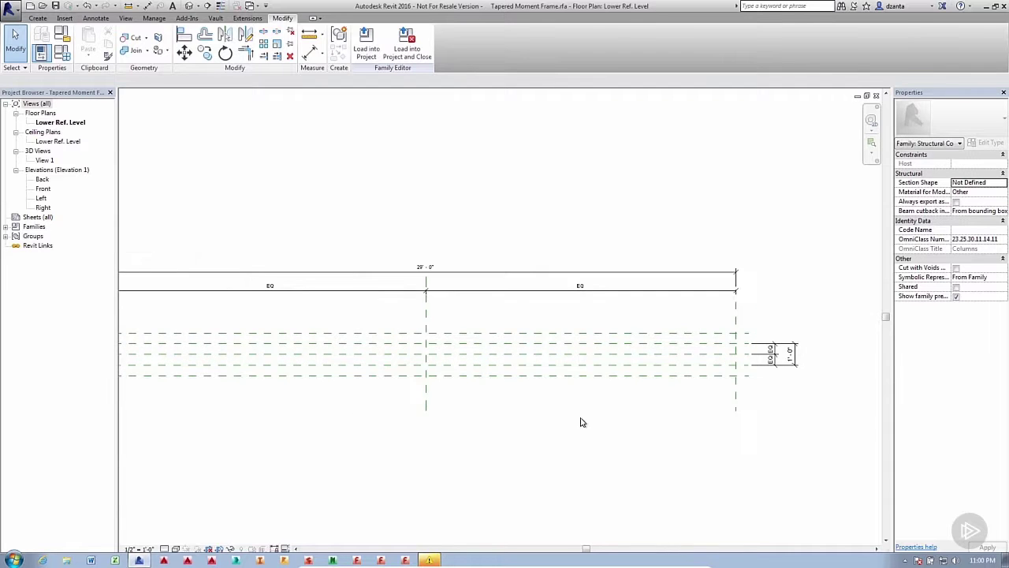
pyautogui.moveTo(620, 421); pyautogui.dragTo(669, 410, button='middle')
pyautogui.scroll(-2, 660, 409)
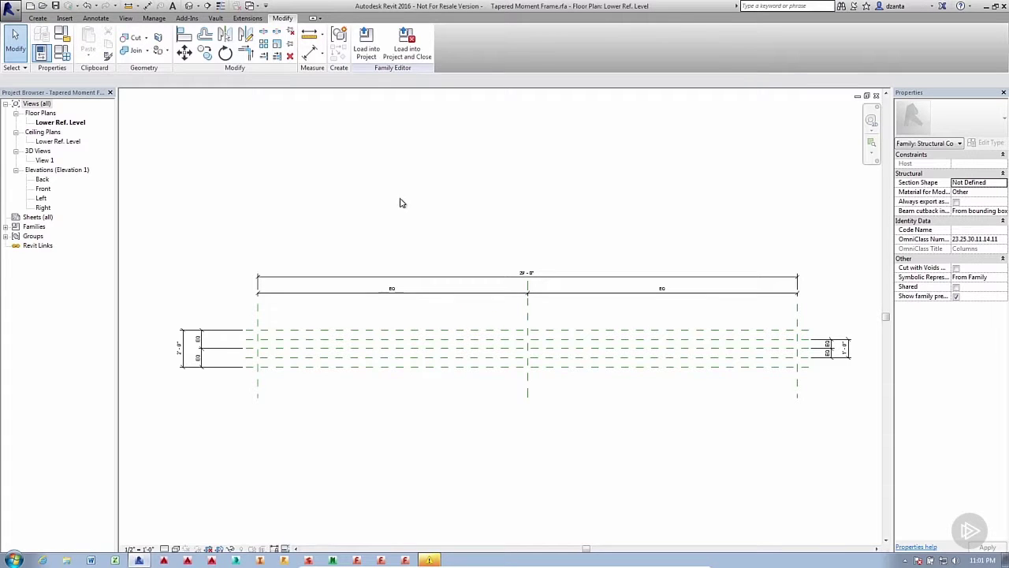
# Open the Front elevation and shift both level lines right, clear of the vertical reference planes
pyautogui.doubleClick(43, 190)
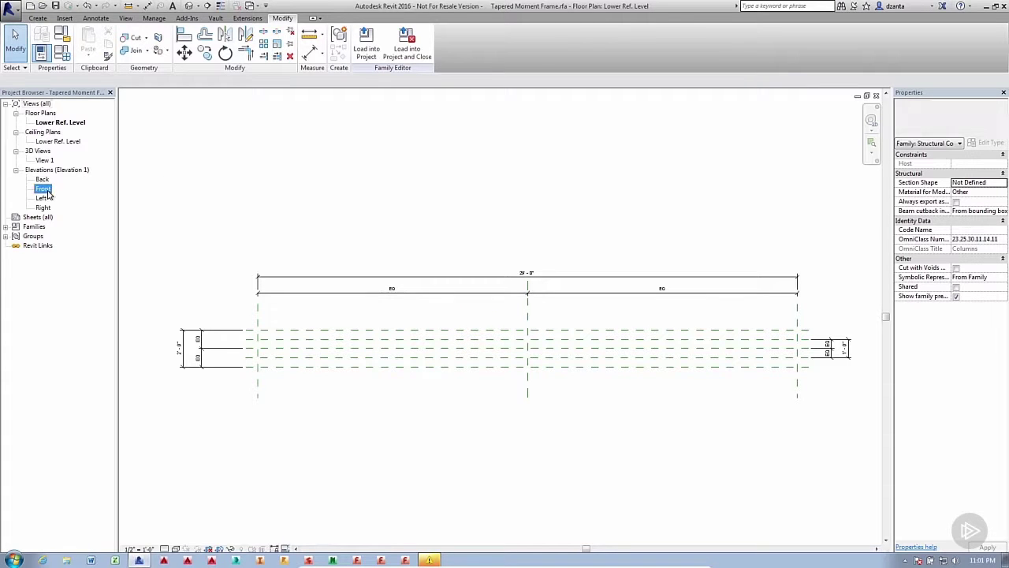
pyautogui.scroll(-2, 361, 318)
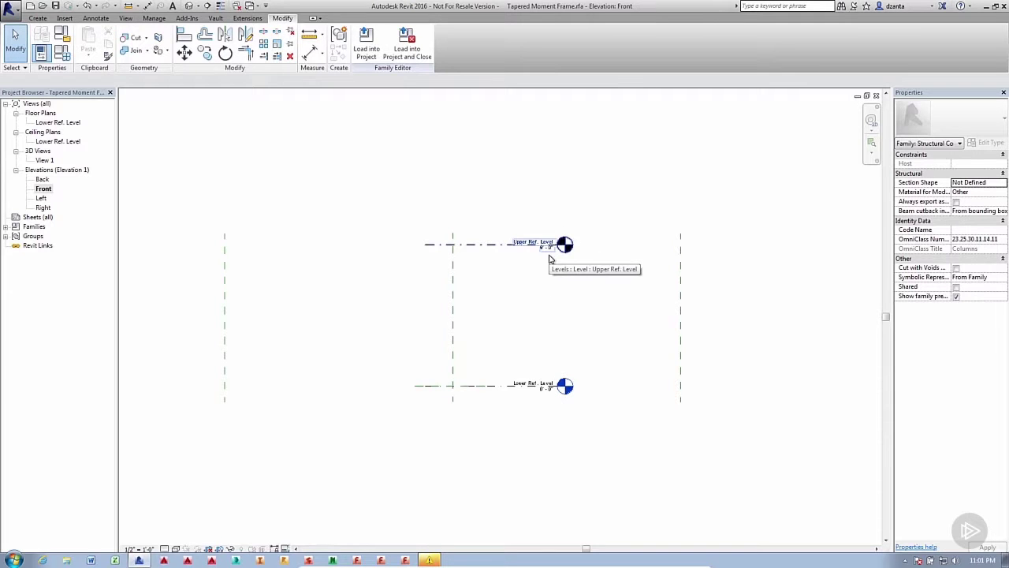
pyautogui.click(561, 385)
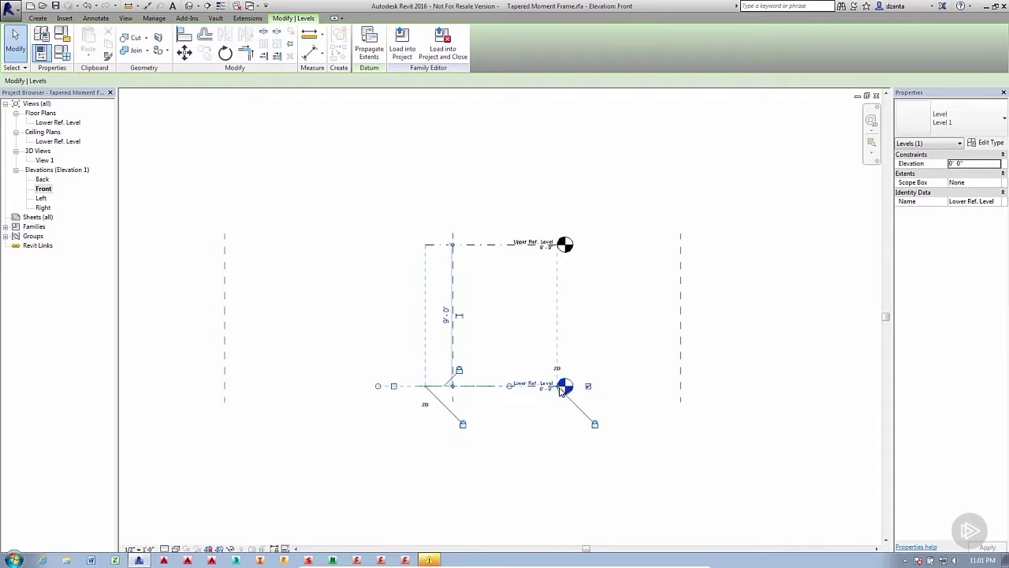
pyautogui.moveTo(561, 392); pyautogui.dragTo(847, 387)
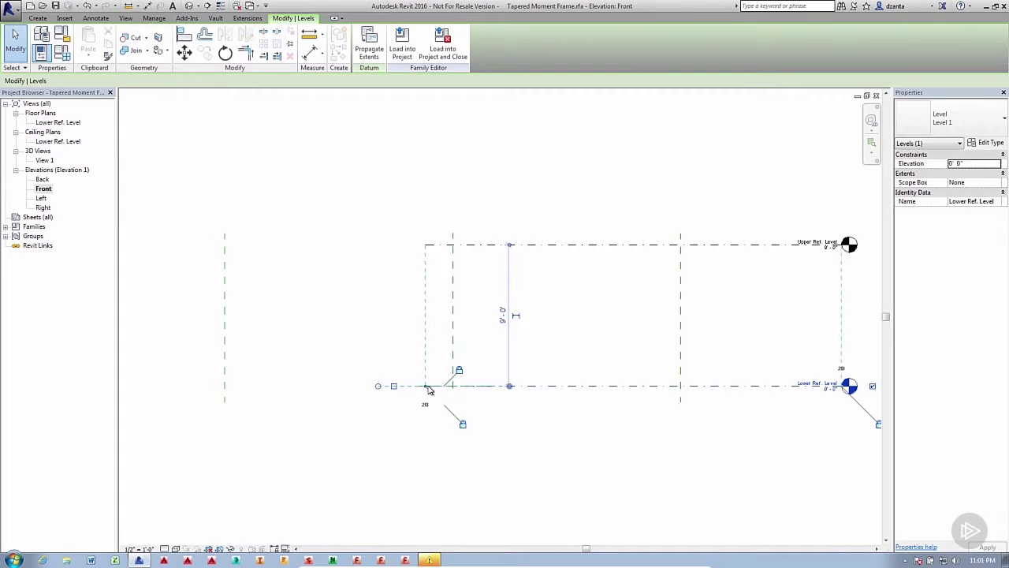
pyautogui.moveTo(429, 390); pyautogui.dragTo(770, 417)
pyautogui.click(733, 461)
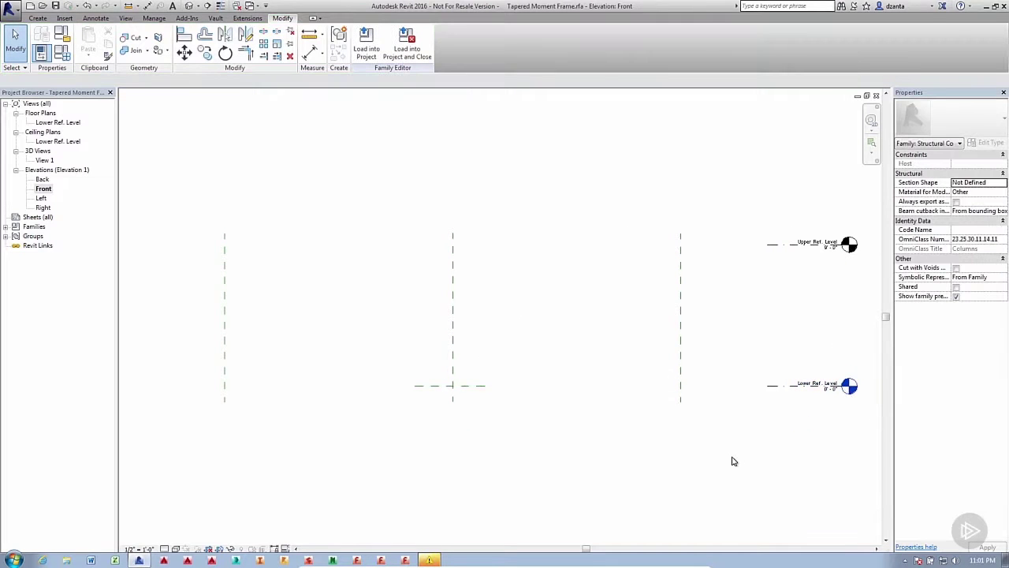
# Try unlocking the lower reference plane from the level, then dismiss the cannot-unlock error
pyautogui.click(487, 387)
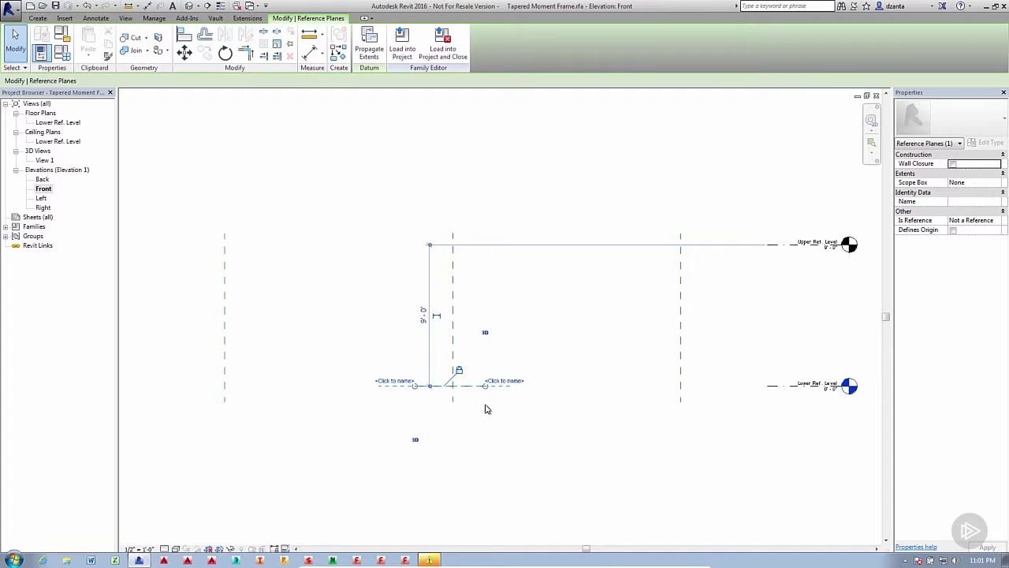
pyautogui.click(459, 371)
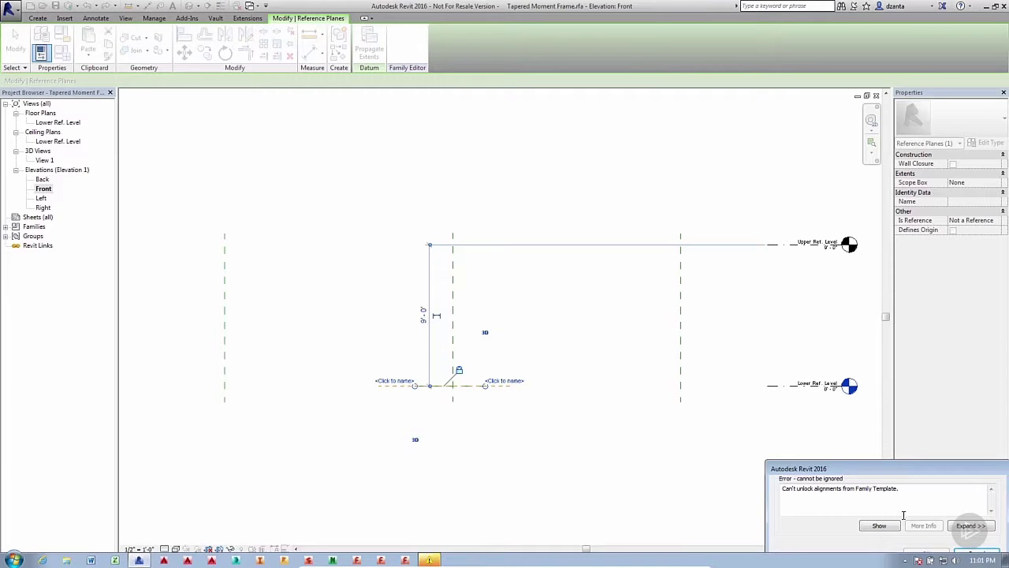
pyautogui.click(970, 554)
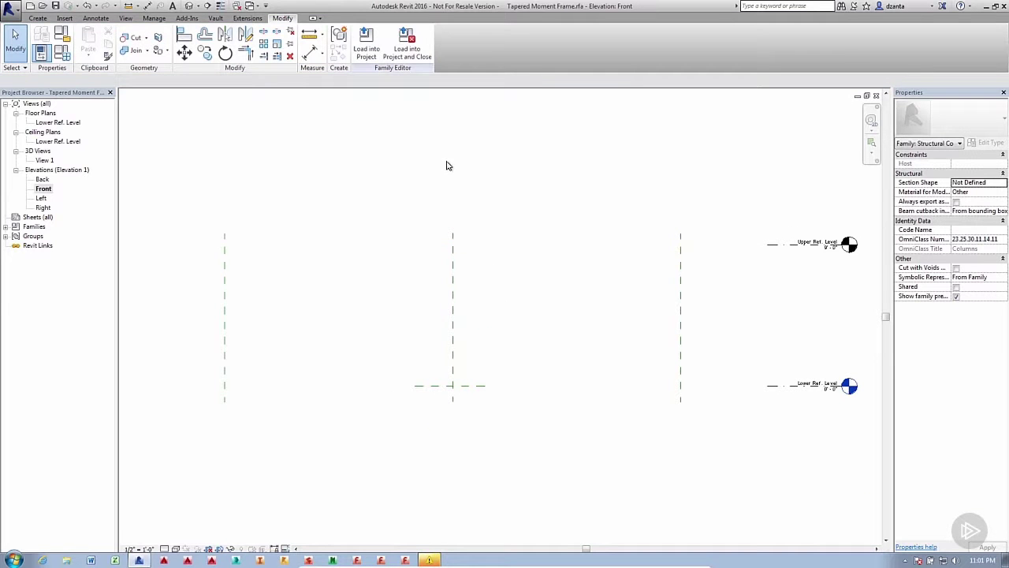
# Draw horizontal reference planes along the Lower and Upper Ref. Levels with RP
pyautogui.press('r')
pyautogui.press('p')
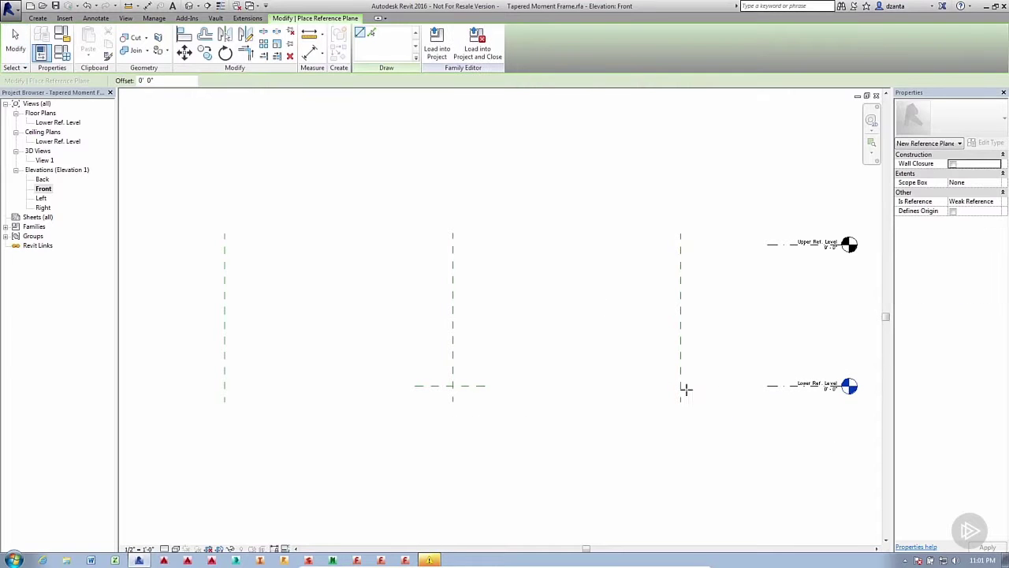
pyautogui.click(682, 386)
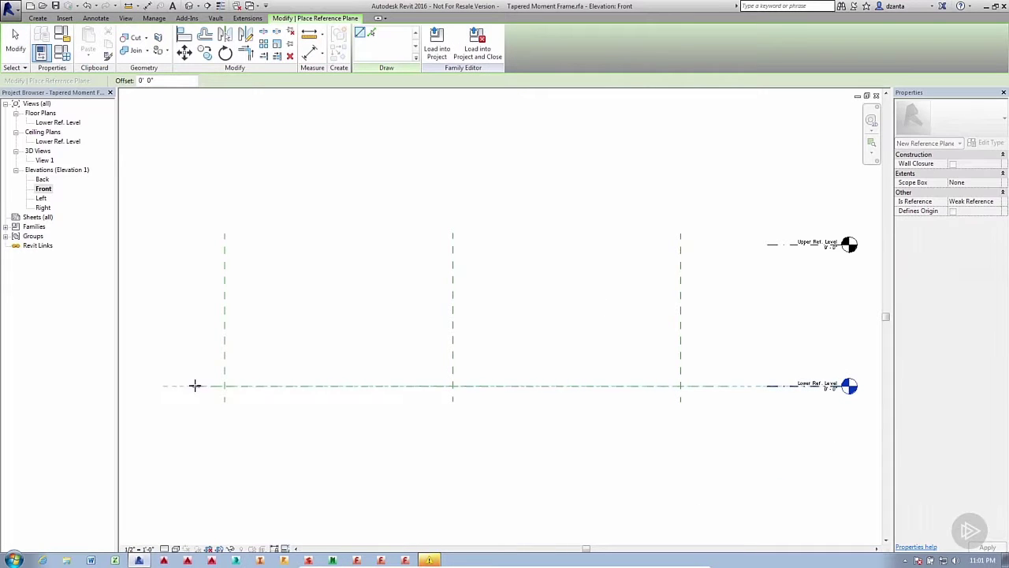
pyautogui.click(188, 386)
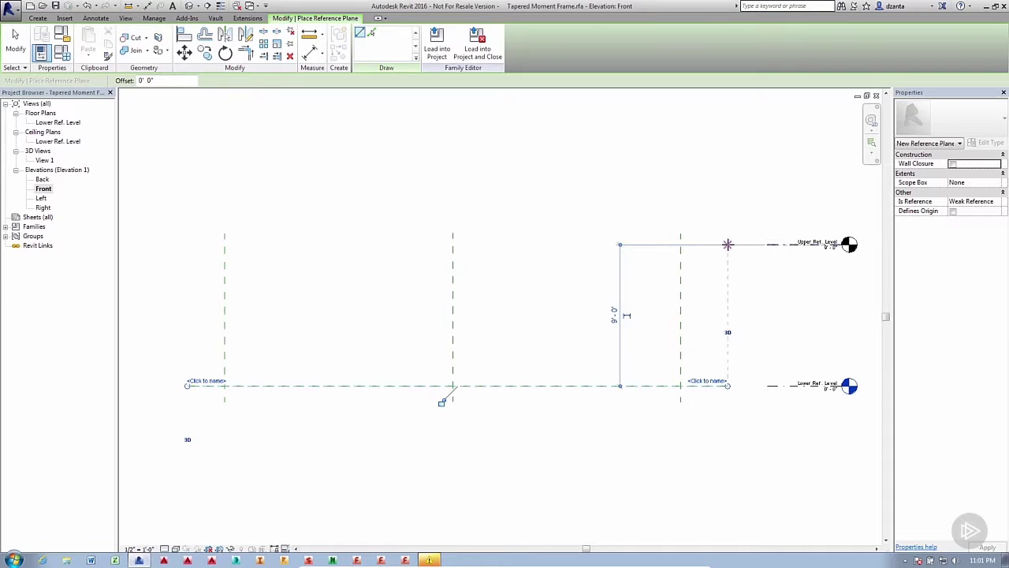
pyautogui.click(727, 244)
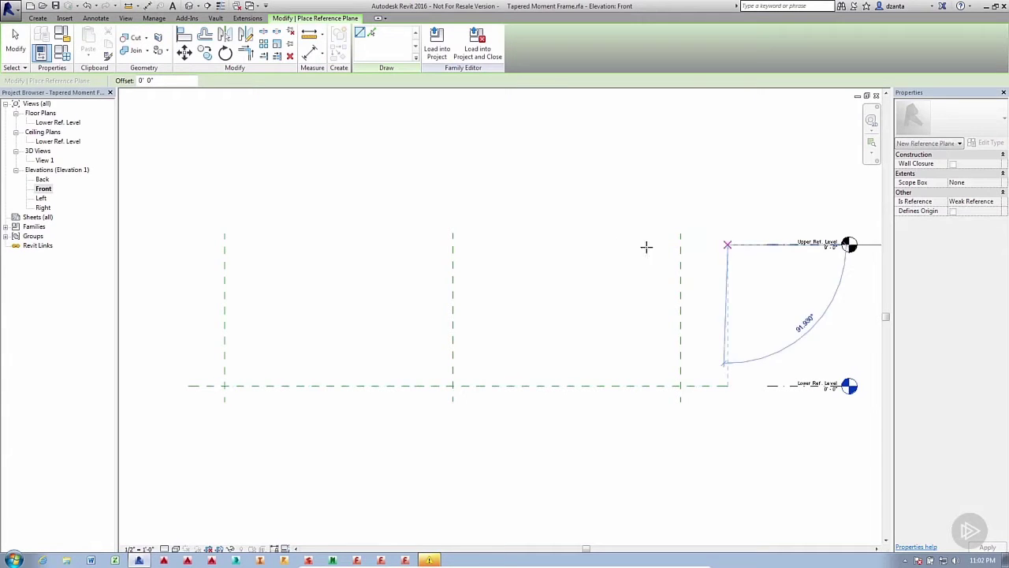
pyautogui.click(188, 243)
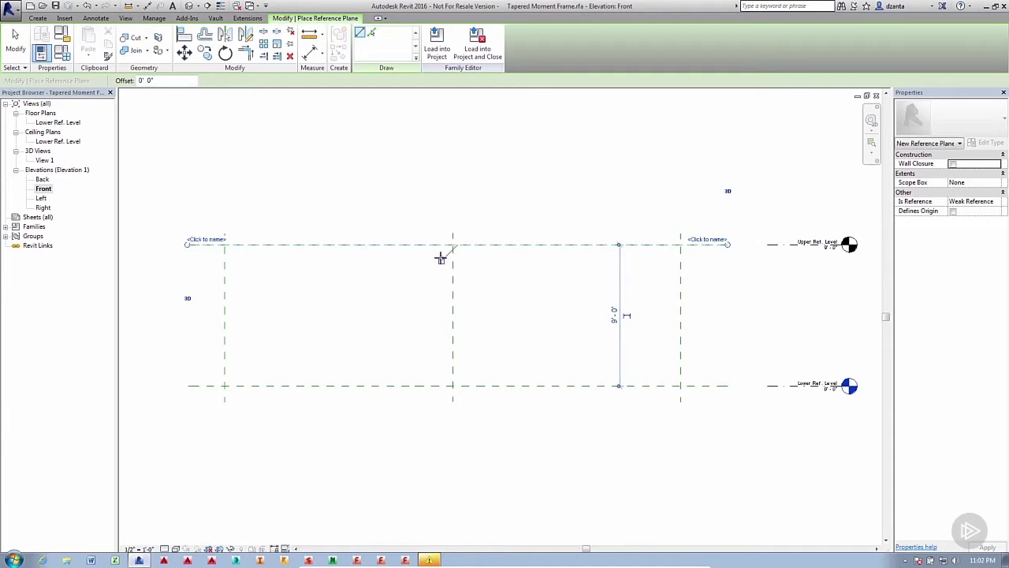
pyautogui.click(16, 41)
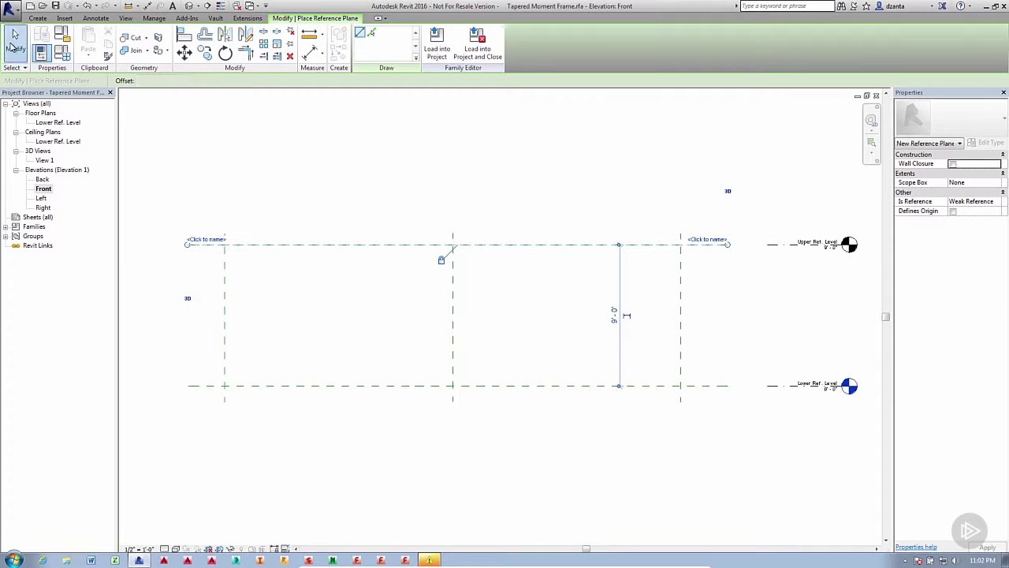
# Change the Upper Ref. Level elevation from 9' 0" to 13' 0"
pyautogui.click(830, 254)
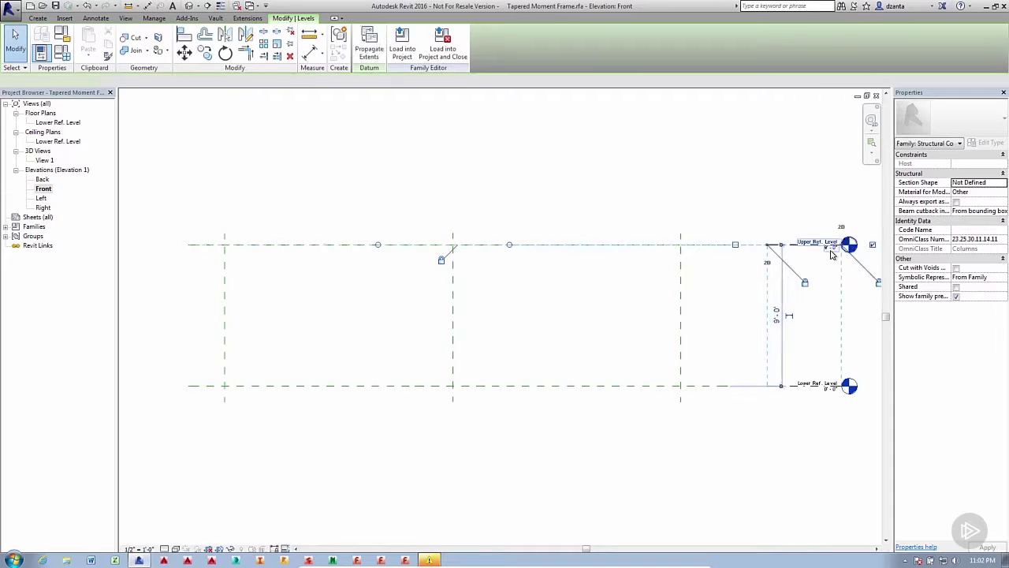
pyautogui.click(831, 251)
pyautogui.write('13')
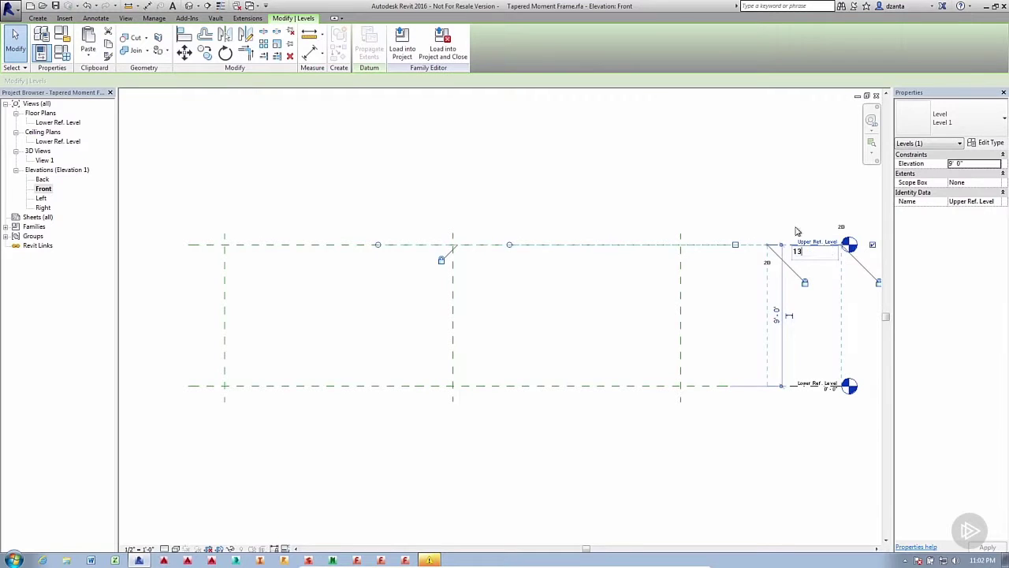
pyautogui.press('Return')
pyautogui.click(598, 252)
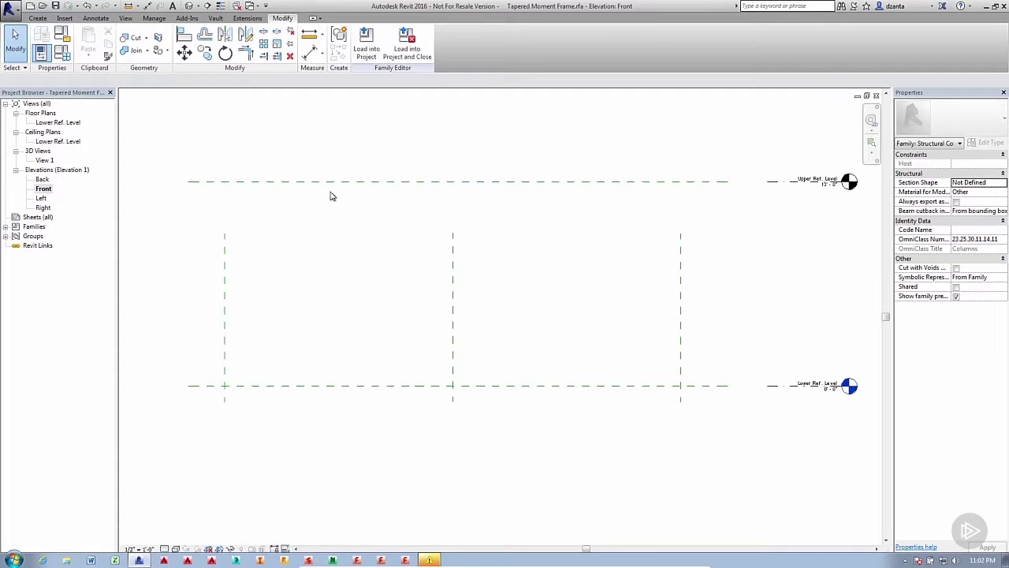
# Drag the top ends of the Left, Center and Right planes above the 13' Upper Ref. Level
pyautogui.click(225, 238)
pyautogui.moveTo(225, 236); pyautogui.dragTo(224, 165)
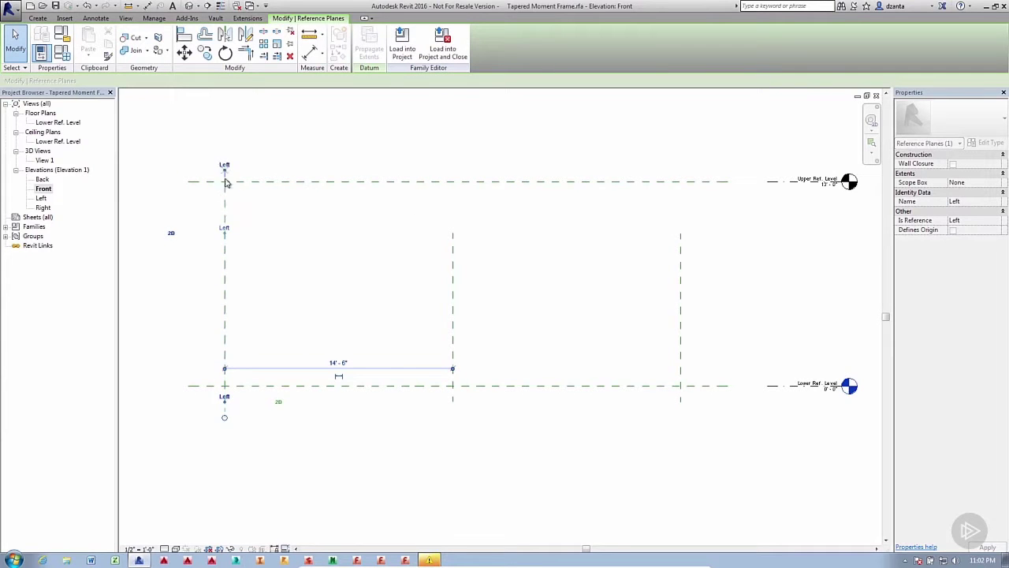
pyautogui.click(453, 241)
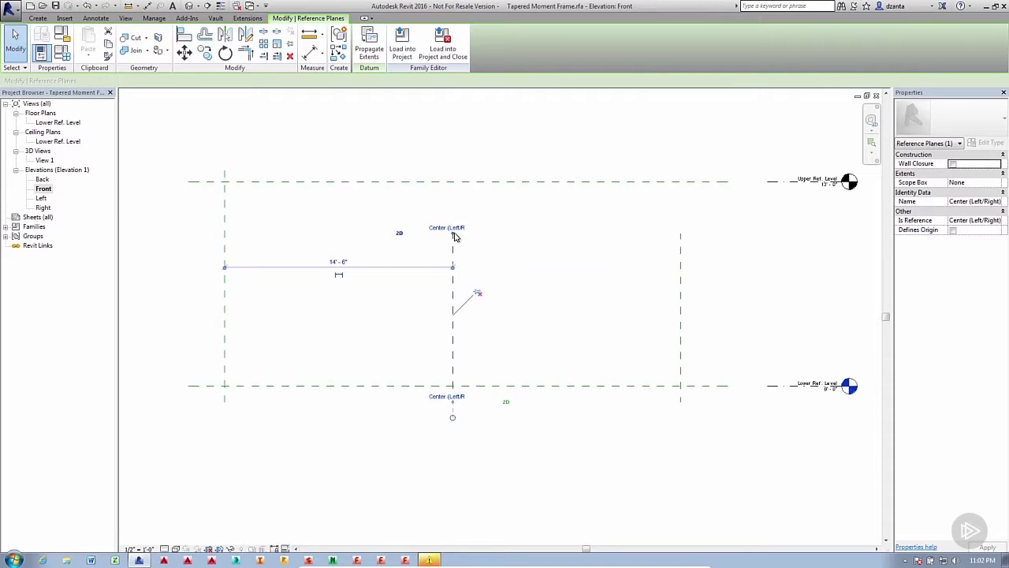
pyautogui.moveTo(454, 236); pyautogui.dragTo(452, 167)
pyautogui.click(692, 268)
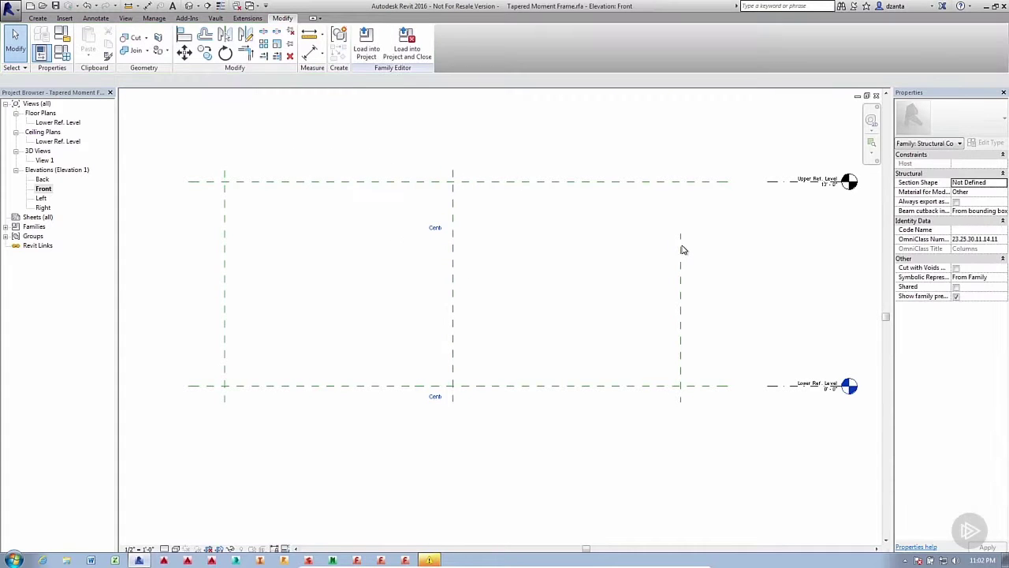
pyautogui.click(681, 284)
pyautogui.moveTo(673, 178); pyautogui.dragTo(676, 169)
pyautogui.click(620, 277)
pyautogui.click(455, 237)
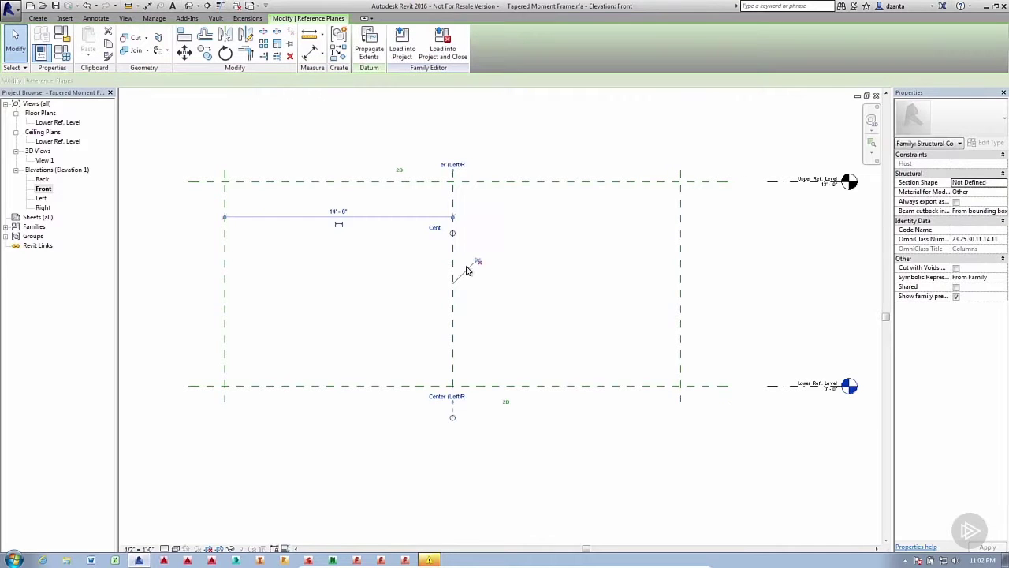
pyautogui.click(518, 263)
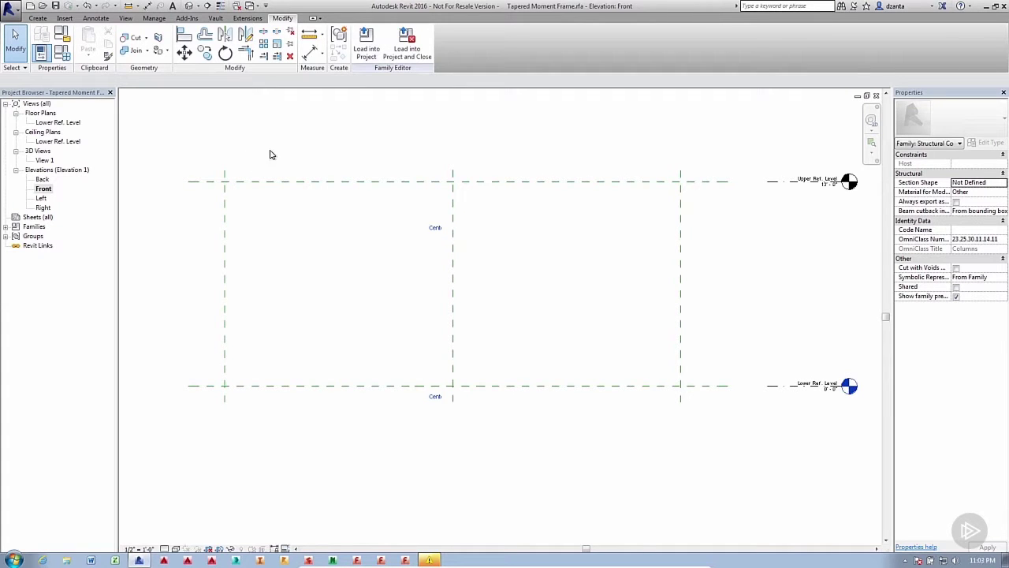
# Draw a new reference plane just inside the Left plane, from lower to upper level
pyautogui.press('r')
pyautogui.press('p')
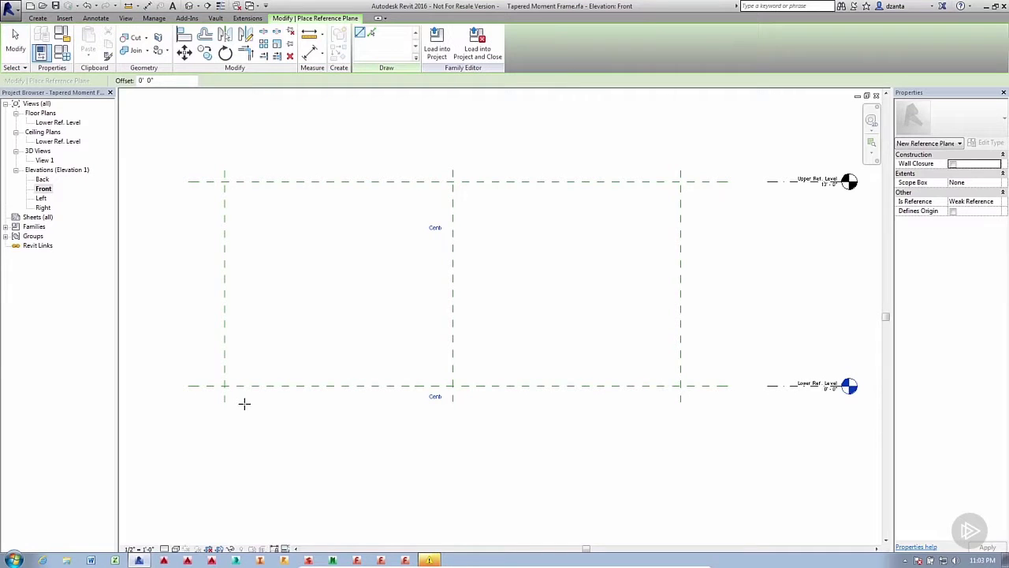
pyautogui.click(244, 385)
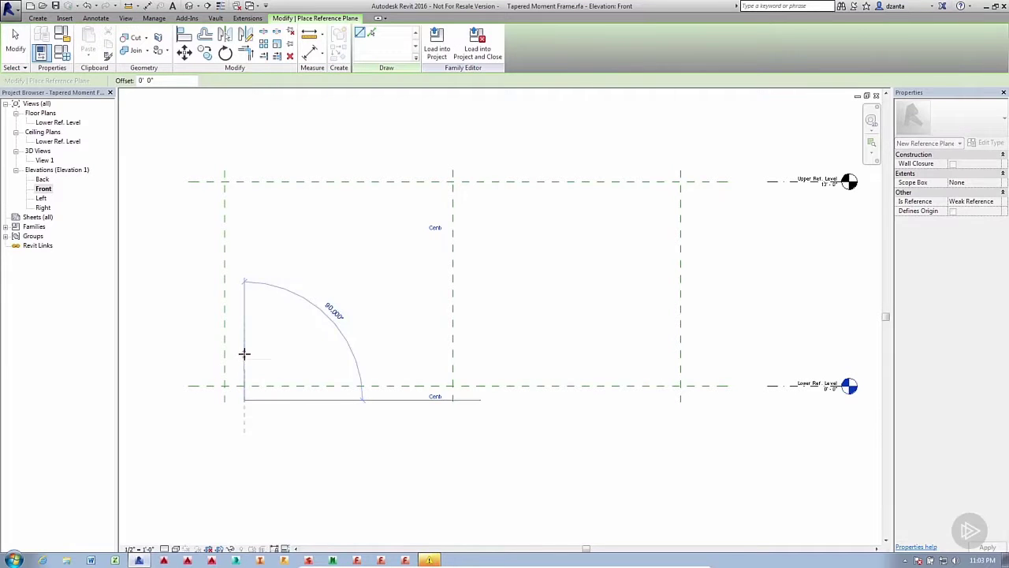
pyautogui.click(247, 240)
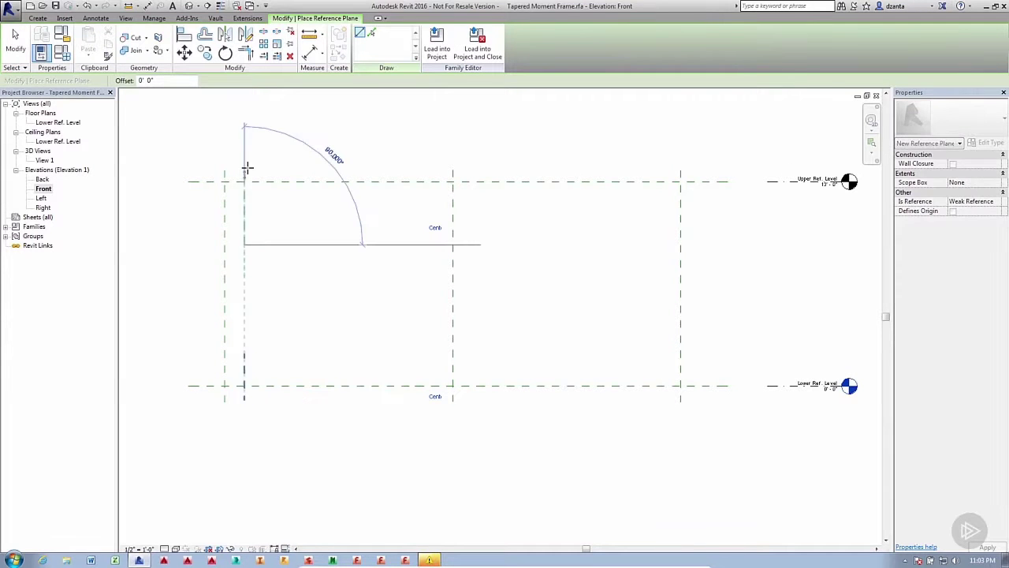
pyautogui.click(248, 165)
pyautogui.press('Escape')
pyautogui.press('Escape')
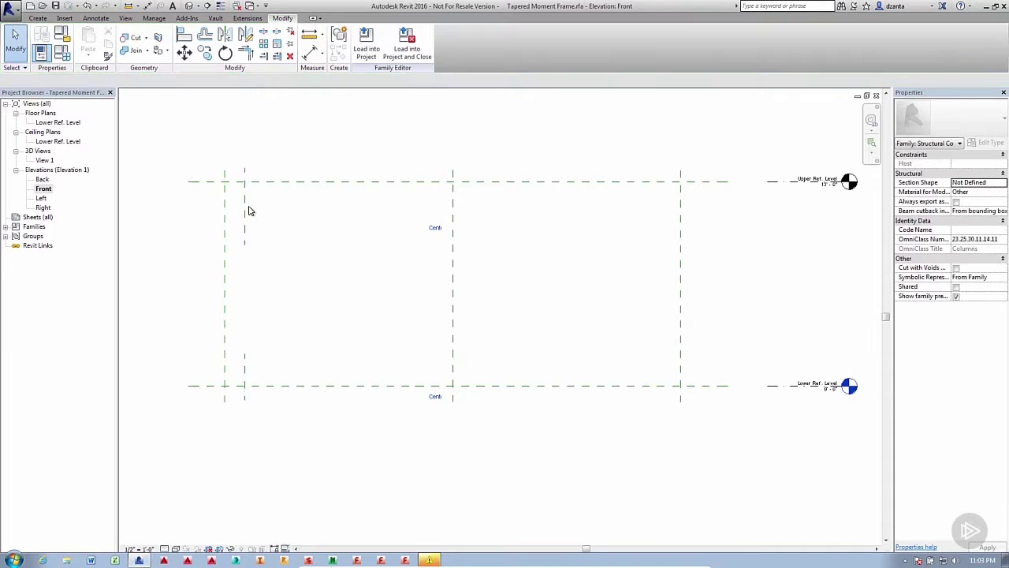
# Nudge the new reference plane slightly right and check its position
pyautogui.click(245, 211)
pyautogui.press('Right')
pyautogui.press('Right')
pyautogui.press('Right')
pyautogui.press('Right')
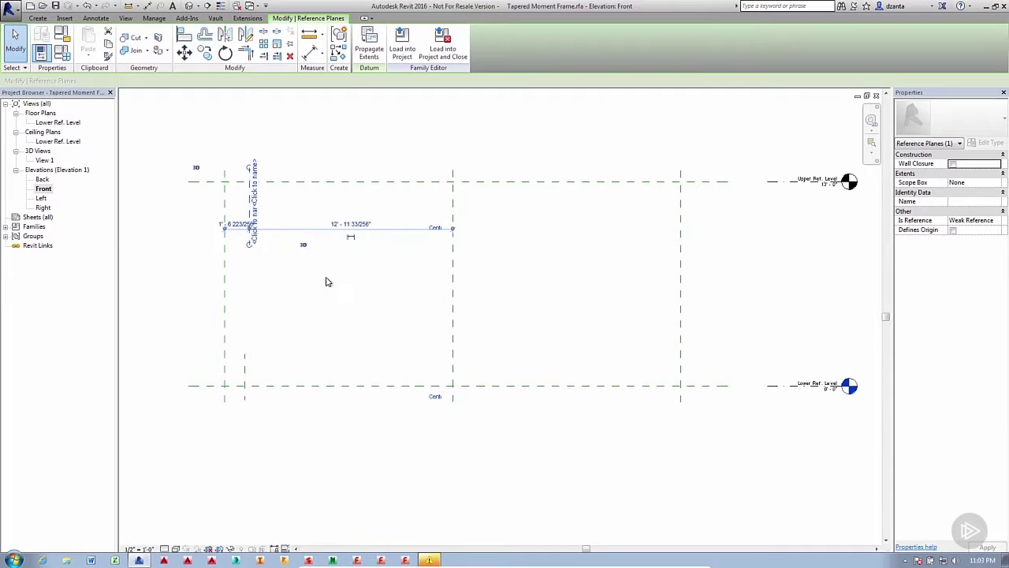
pyautogui.press('Escape')
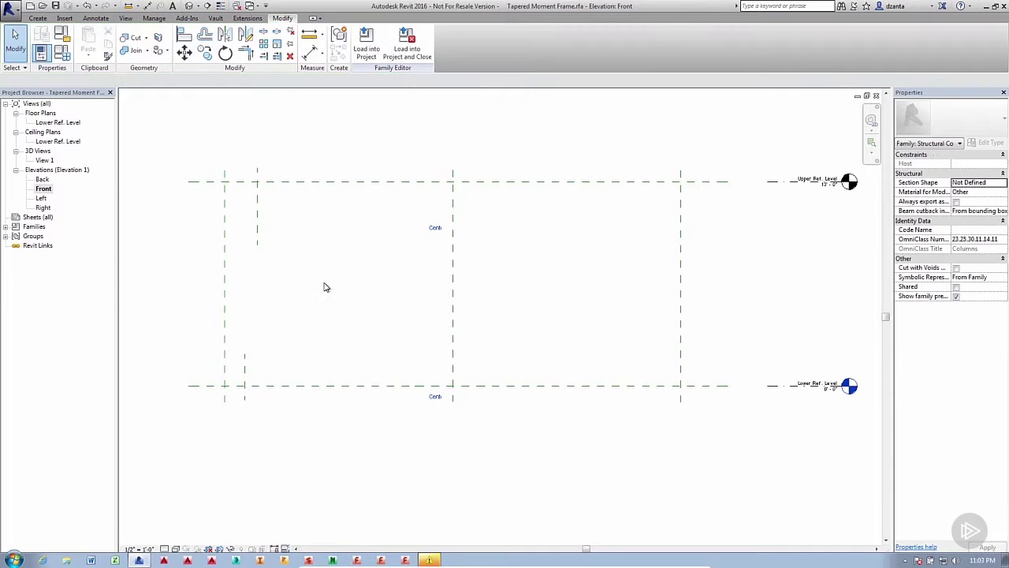
pyautogui.scroll(2, 254, 173)
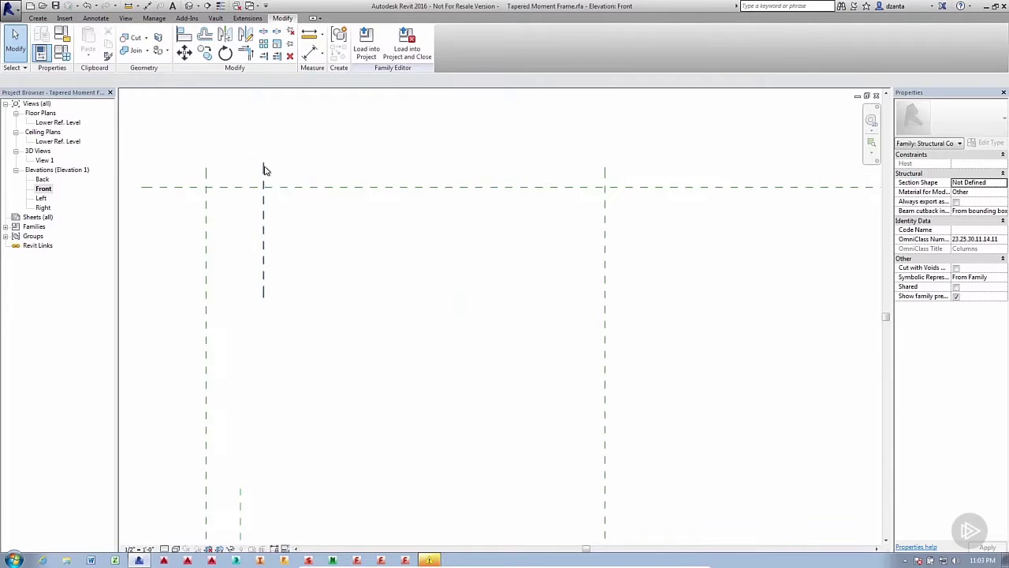
pyautogui.click(264, 167)
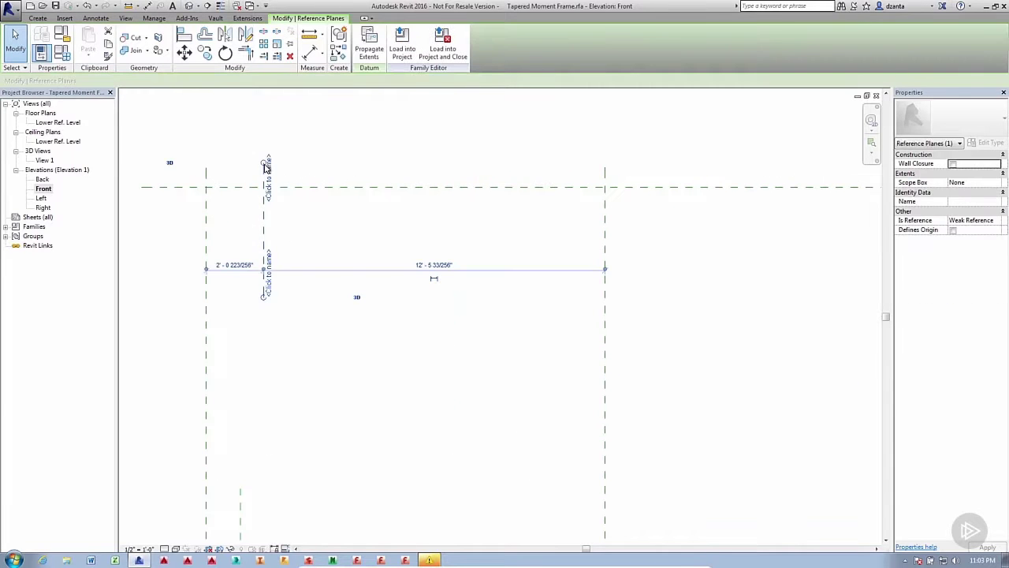
pyautogui.click(293, 226)
pyautogui.scroll(-2, 309, 273)
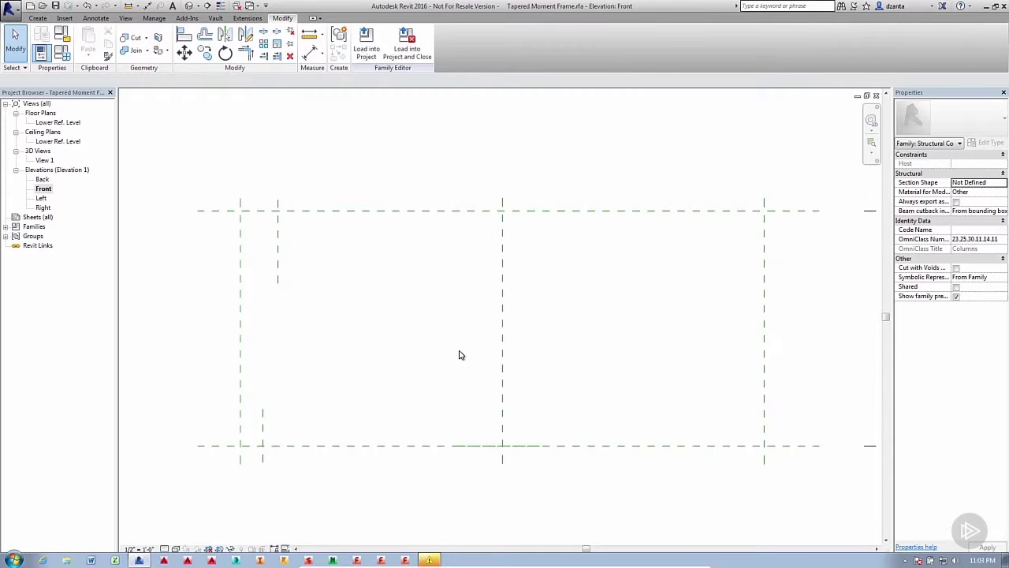
# Mirror the new inner plane across the Center (Left/Right) plane to sit inside the Right plane
pyautogui.moveTo(350, 413); pyautogui.dragTo(257, 260)
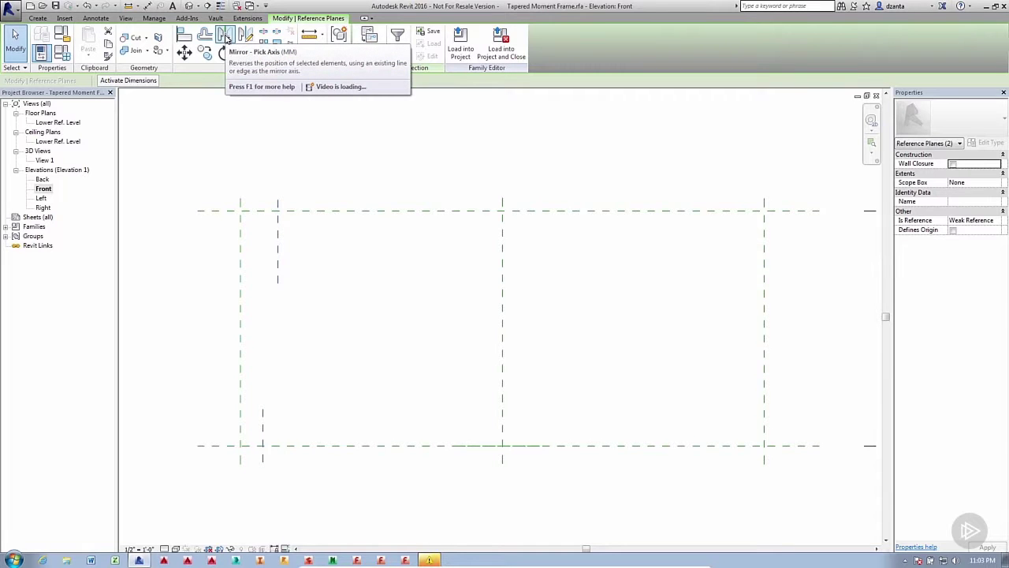
pyautogui.click(226, 39)
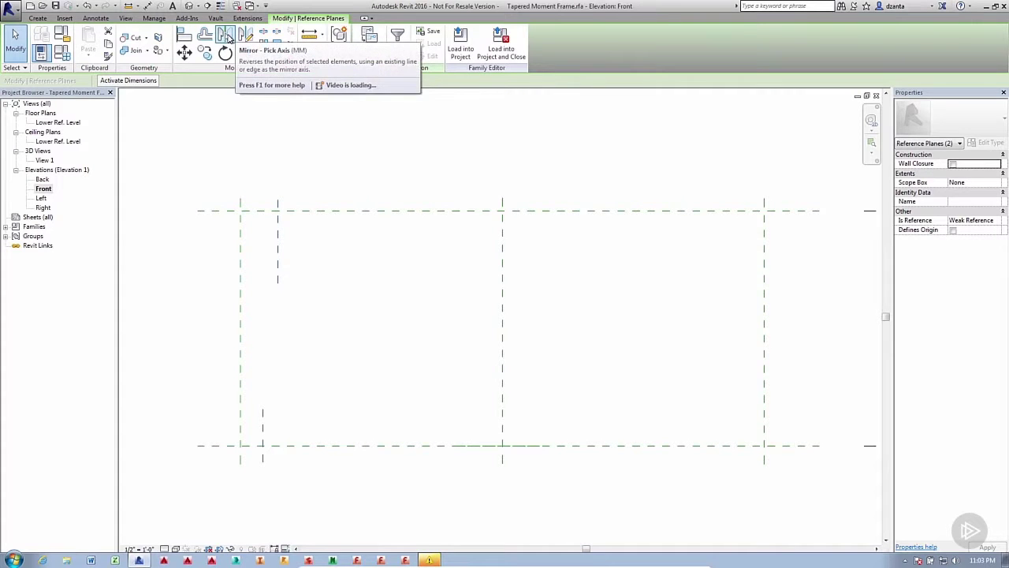
pyautogui.click(225, 36)
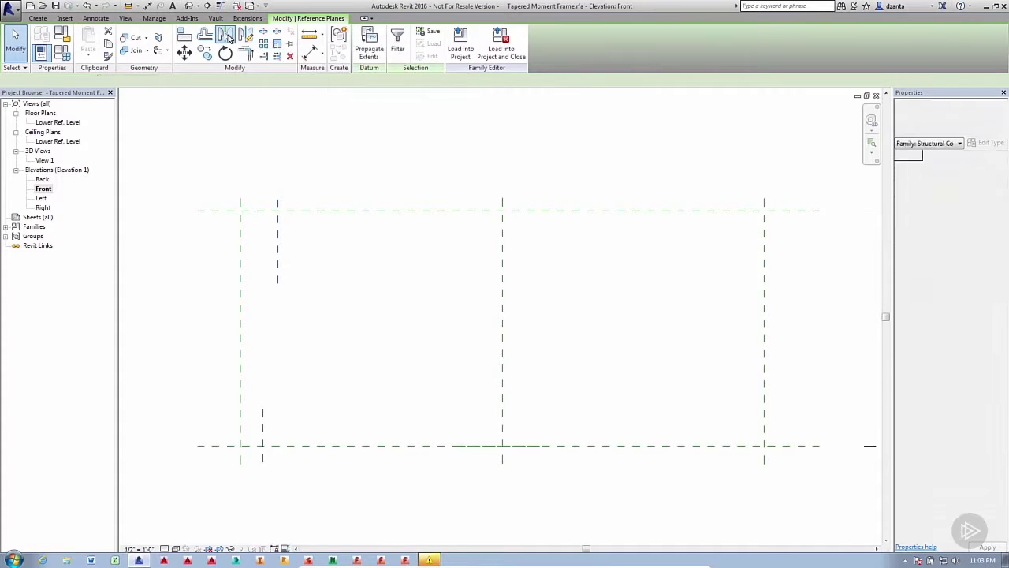
pyautogui.click(500, 340)
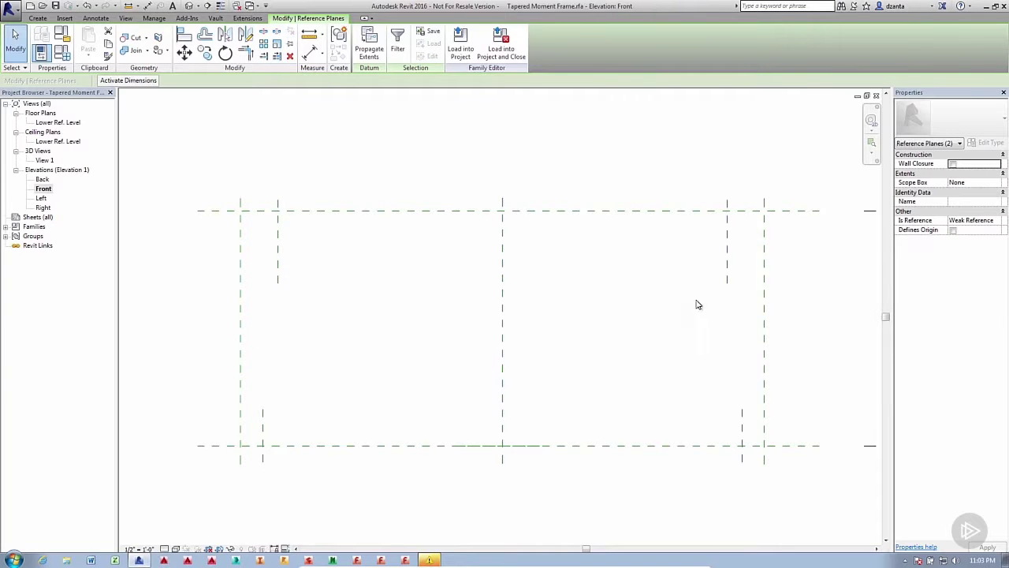
pyautogui.click(122, 174)
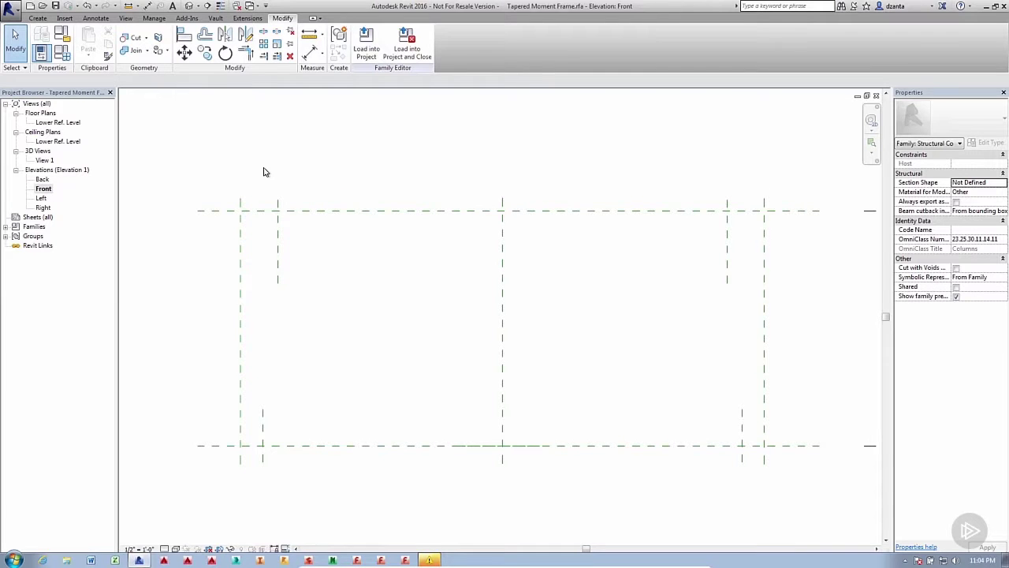
# Place a 13' - 0" aligned dimension on the left between the lower and upper levels
pyautogui.press('d')
pyautogui.press('i')
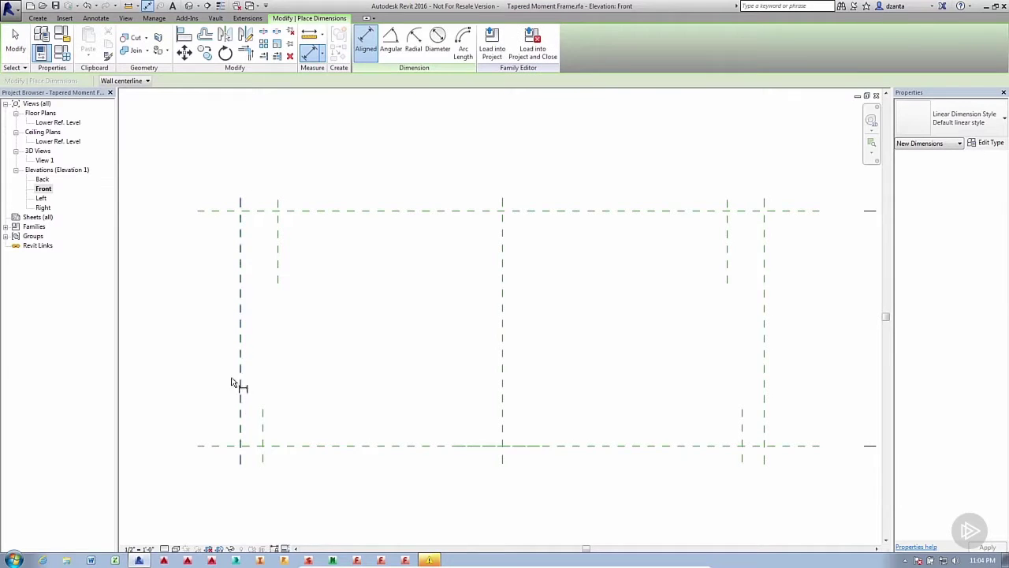
pyautogui.click(224, 451)
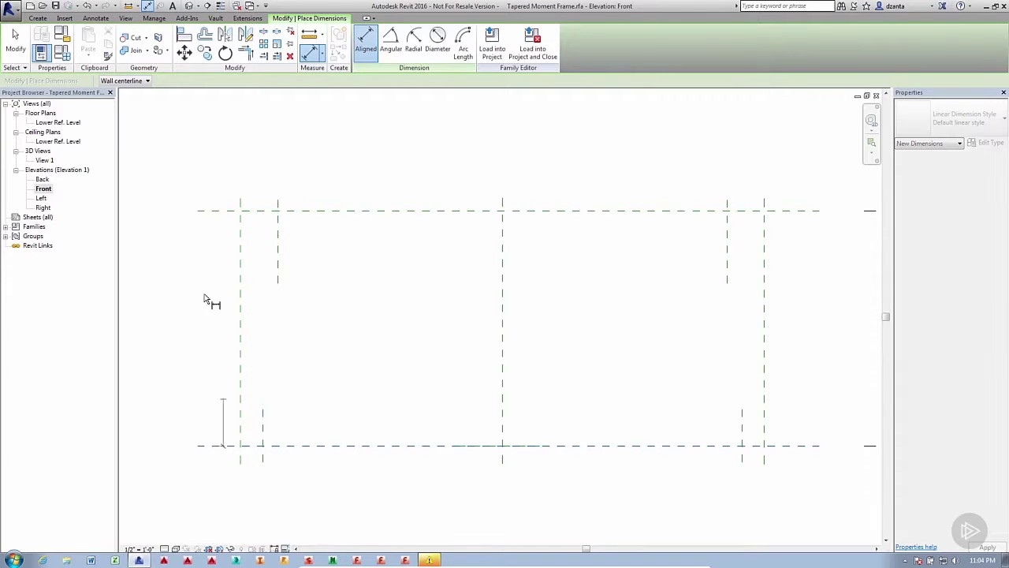
pyautogui.click(202, 213)
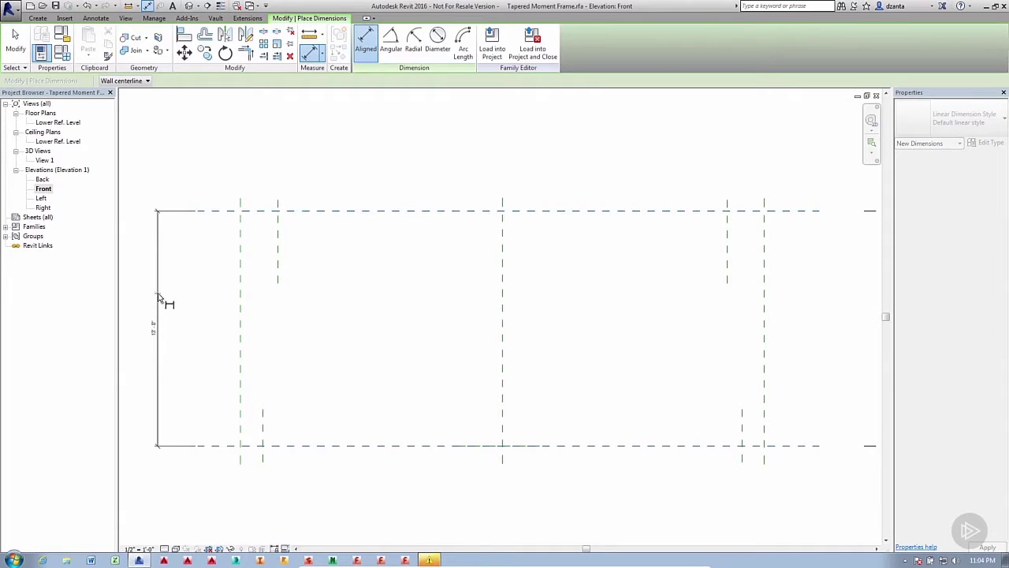
pyautogui.click(158, 296)
# Draw two intermediate horizontal reference planes, one at mid-height and one higher up
pyautogui.press('Escape')
pyautogui.press('Escape')
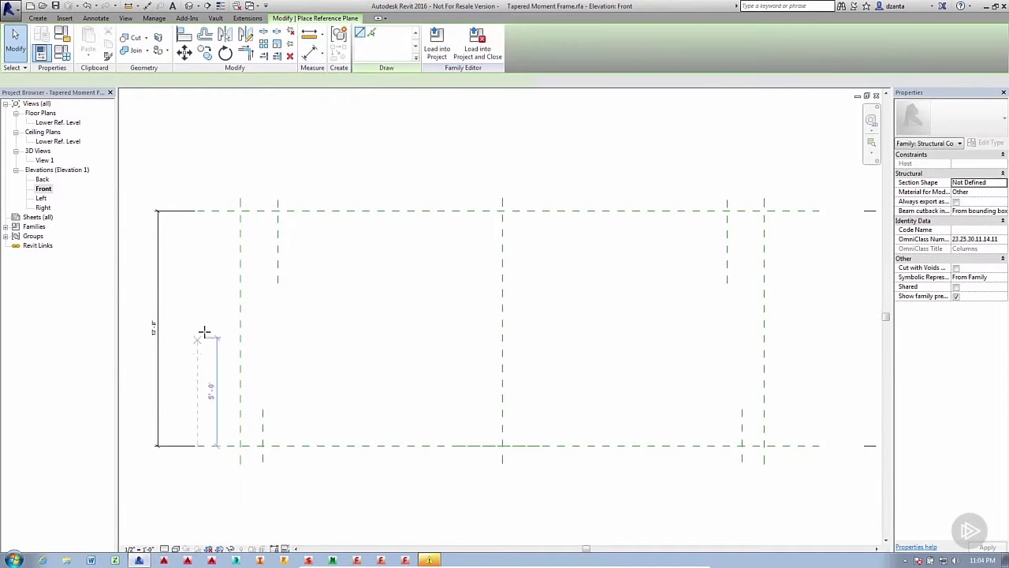
pyautogui.press('r')
pyautogui.press('p')
pyautogui.click(205, 323)
pyautogui.click(777, 321)
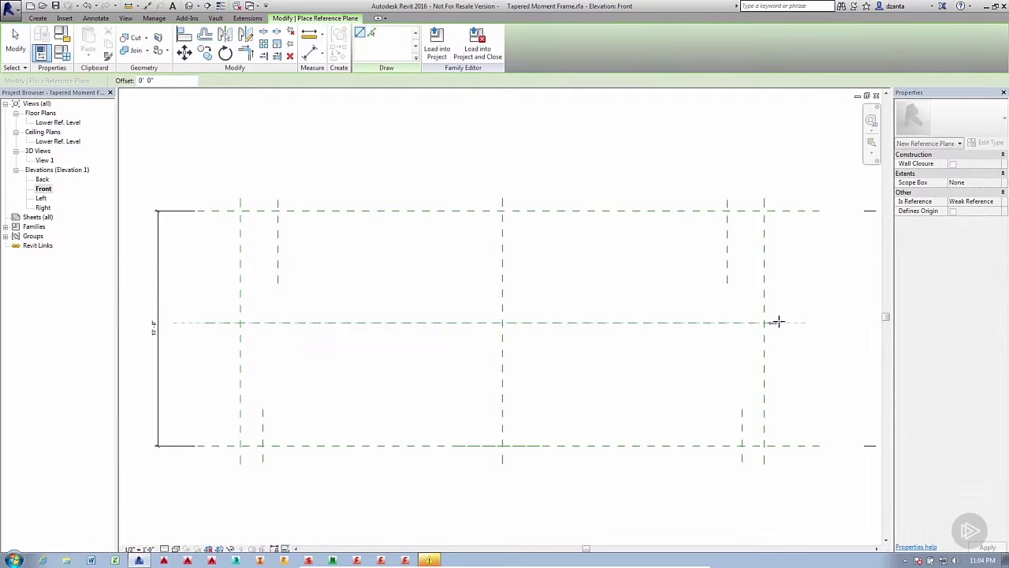
pyautogui.click(818, 321)
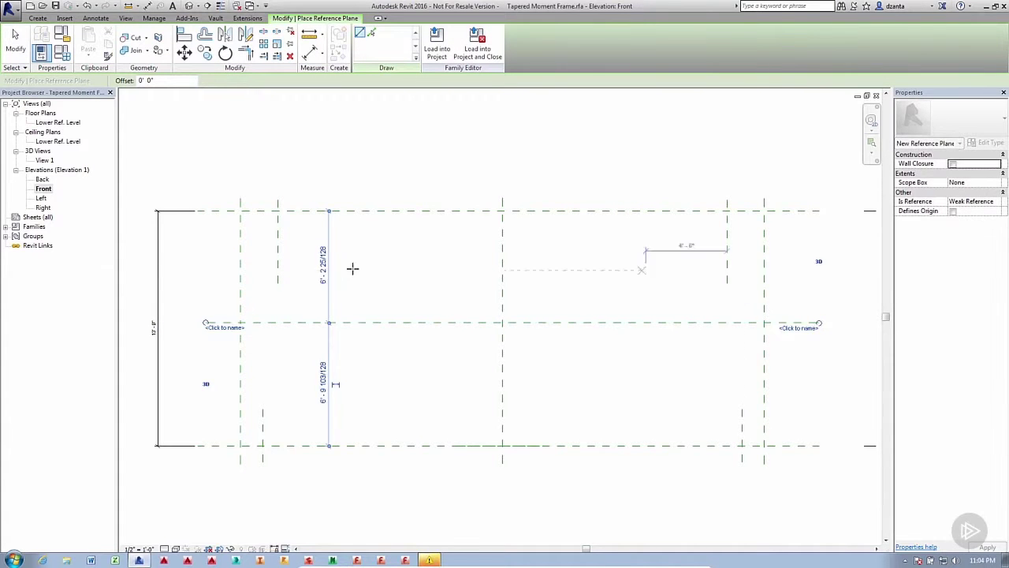
pyautogui.click(205, 272)
pyautogui.click(819, 271)
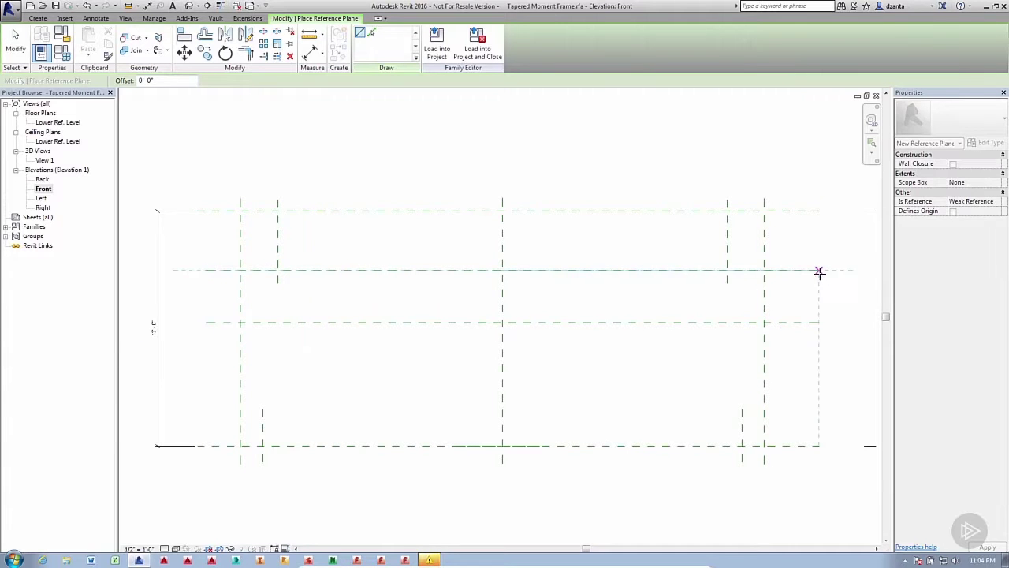
pyautogui.press('Escape')
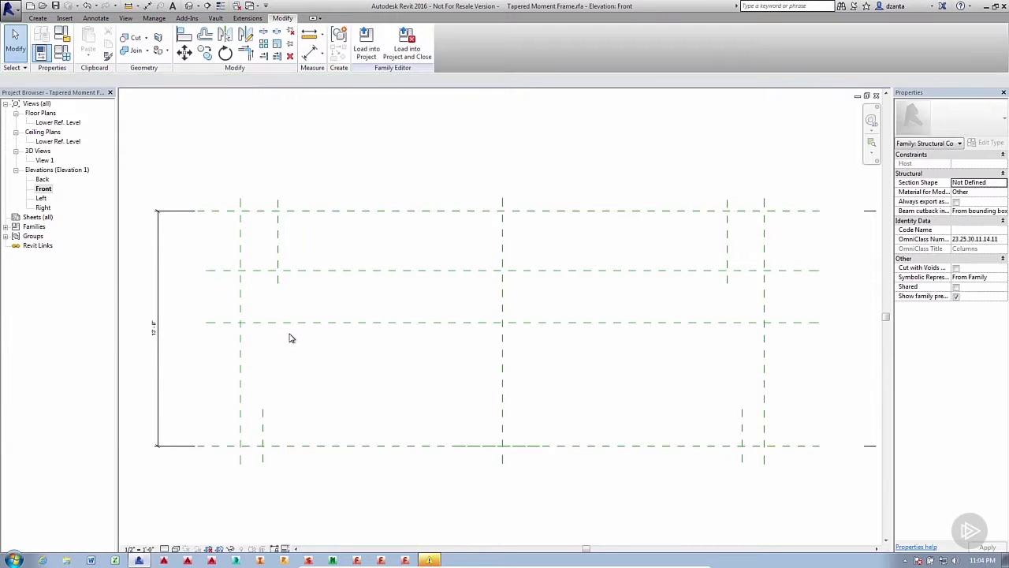
# Dimension both intermediate horizontal planes from the lower level along the left side
pyautogui.press('d')
pyautogui.press('i')
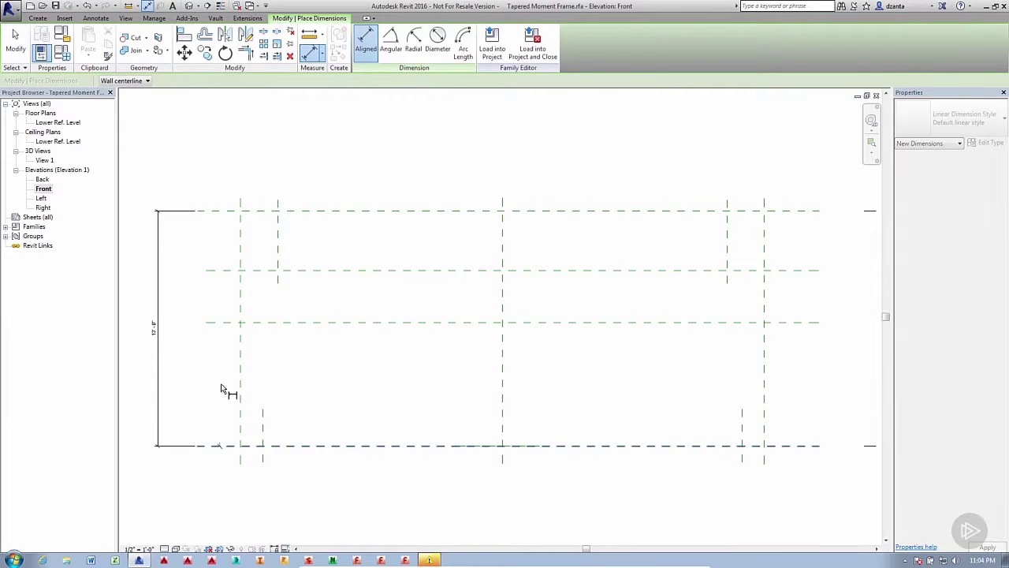
pyautogui.click(220, 323)
pyautogui.click(185, 352)
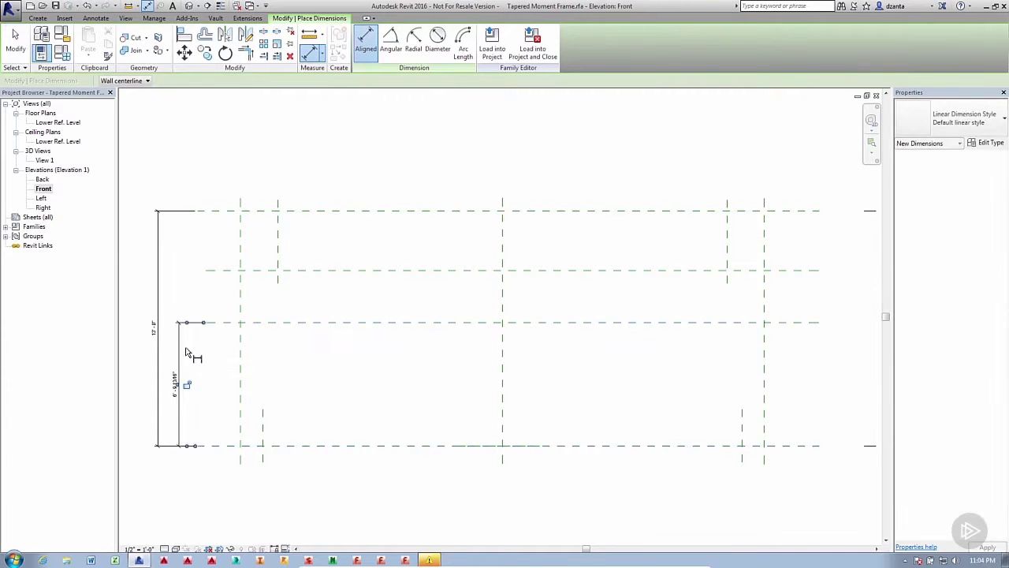
pyautogui.click(230, 446)
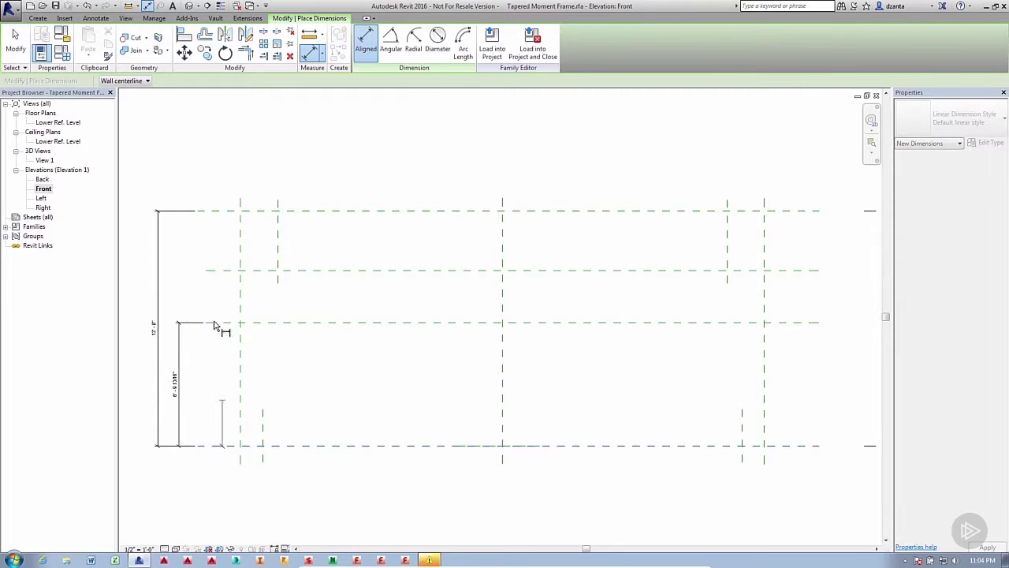
pyautogui.click(209, 271)
pyautogui.click(168, 257)
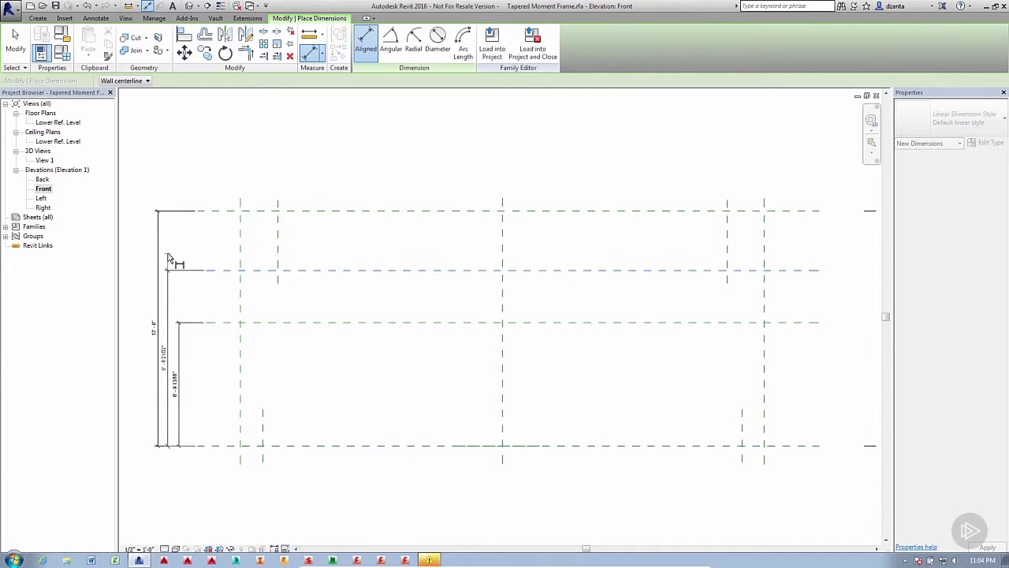
pyautogui.press('Escape')
pyautogui.press('Escape')
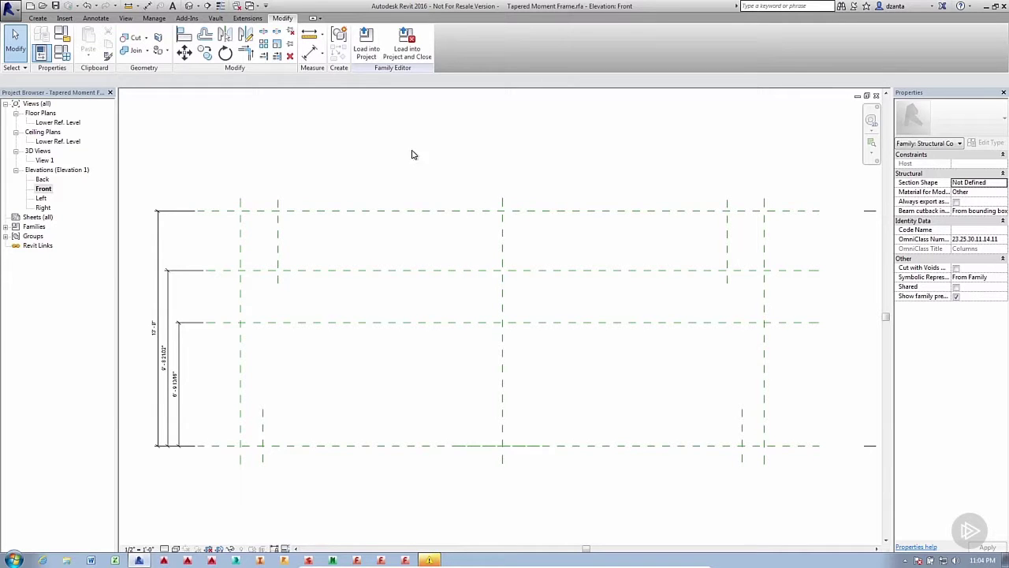
# Draw a sloped reference plane from the top-left intersection to just past the centre
pyautogui.press('r')
pyautogui.press('p')
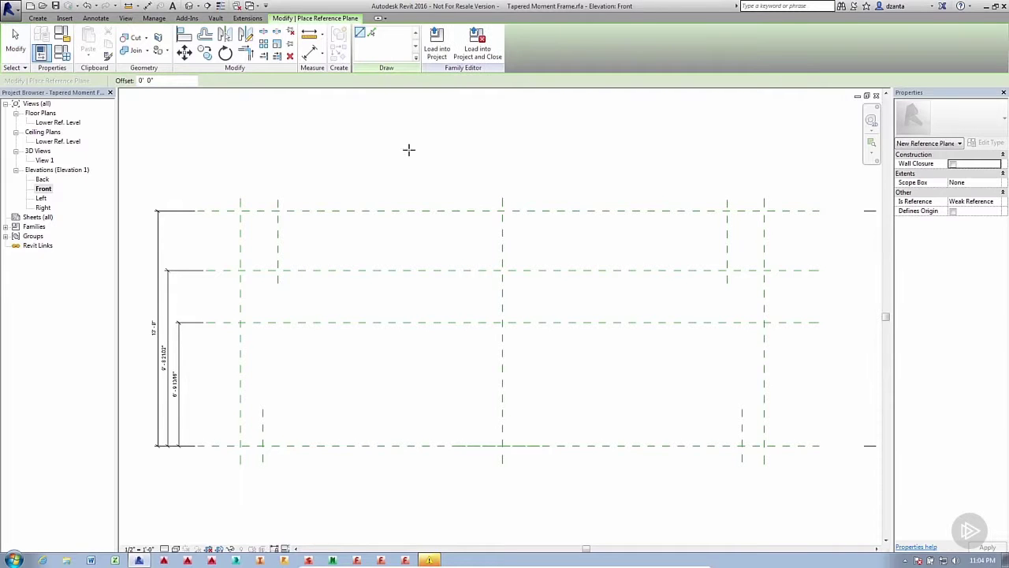
pyautogui.click(241, 210)
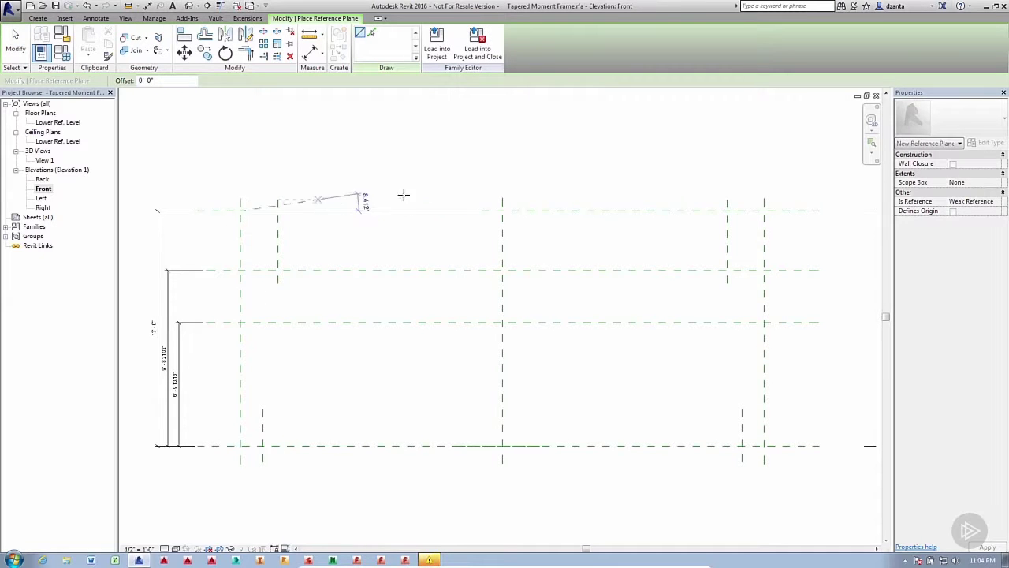
pyautogui.click(537, 181)
pyautogui.press('Escape')
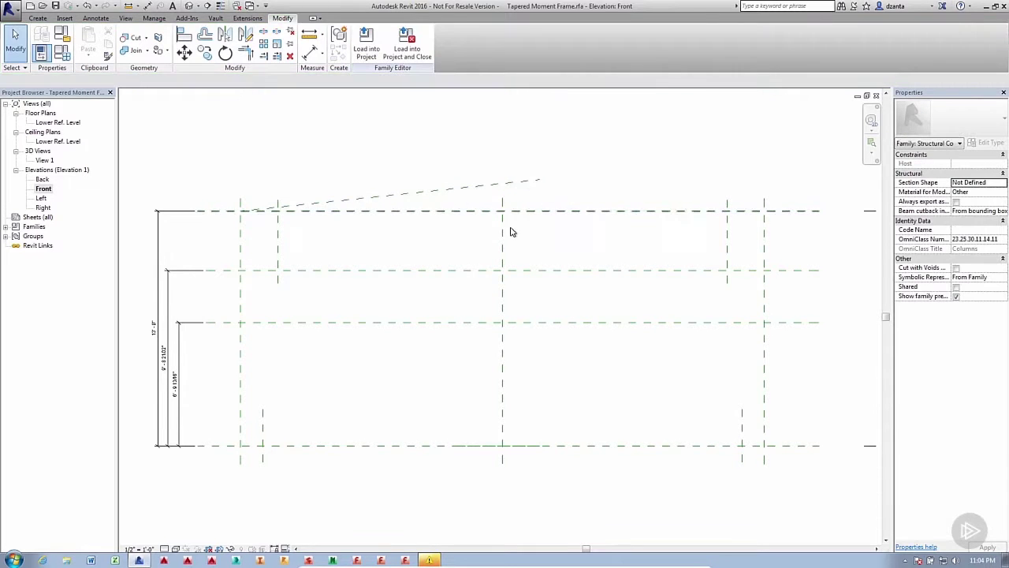
# Mirror the sloped plane across the Center (Left/Right) plane to the right side
pyautogui.click(504, 207)
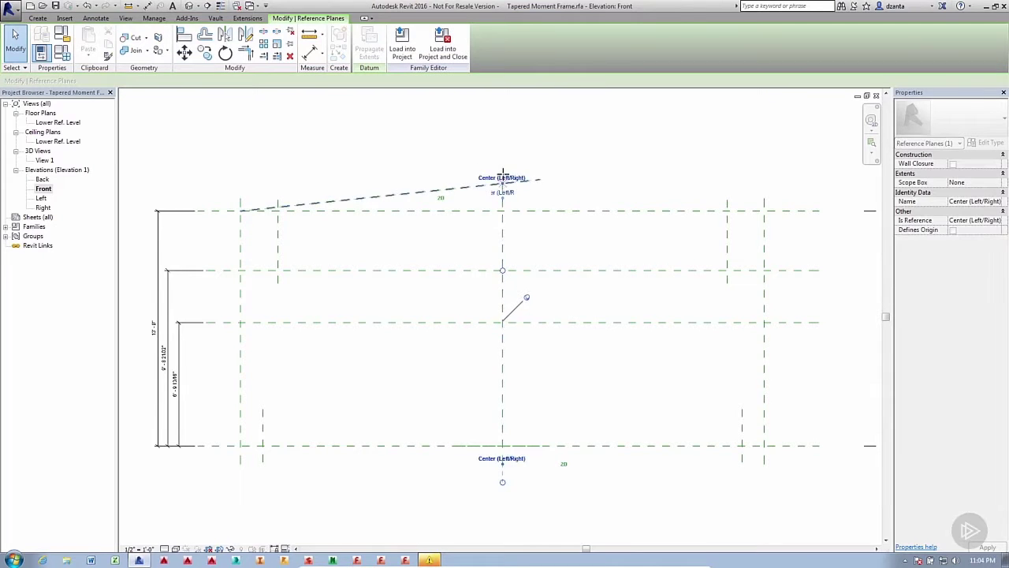
pyautogui.click(601, 167)
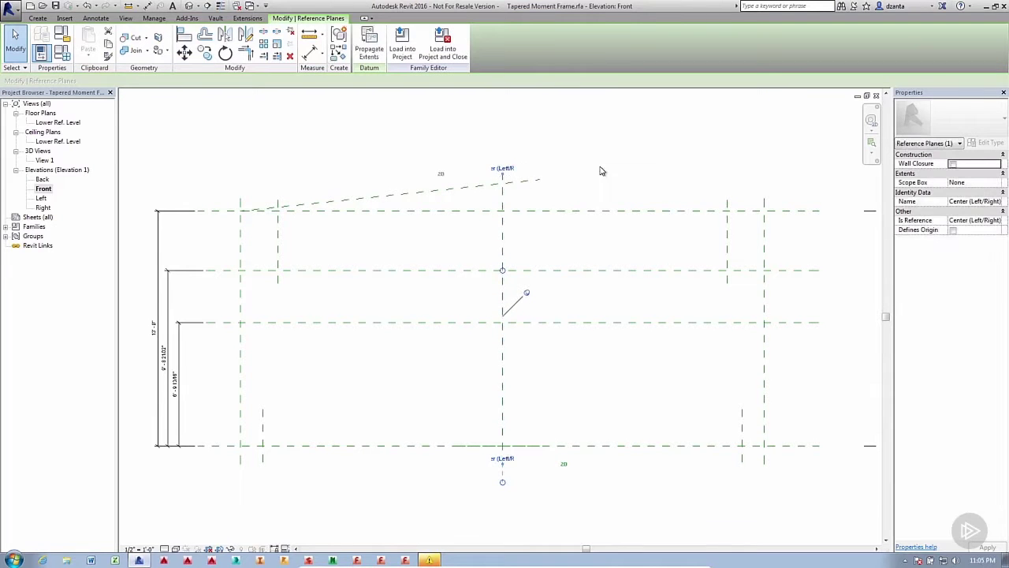
pyautogui.click(532, 183)
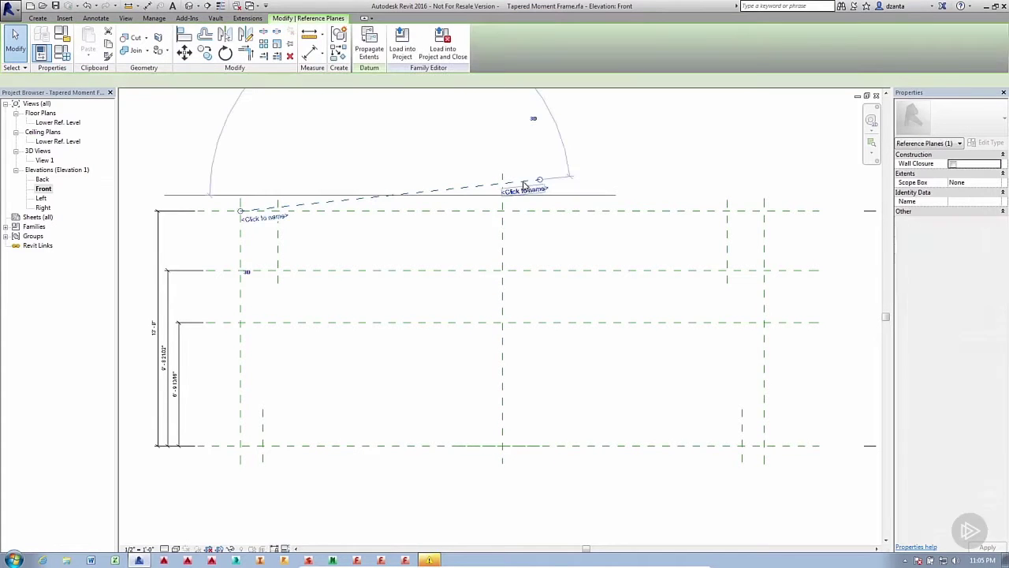
pyautogui.click(224, 36)
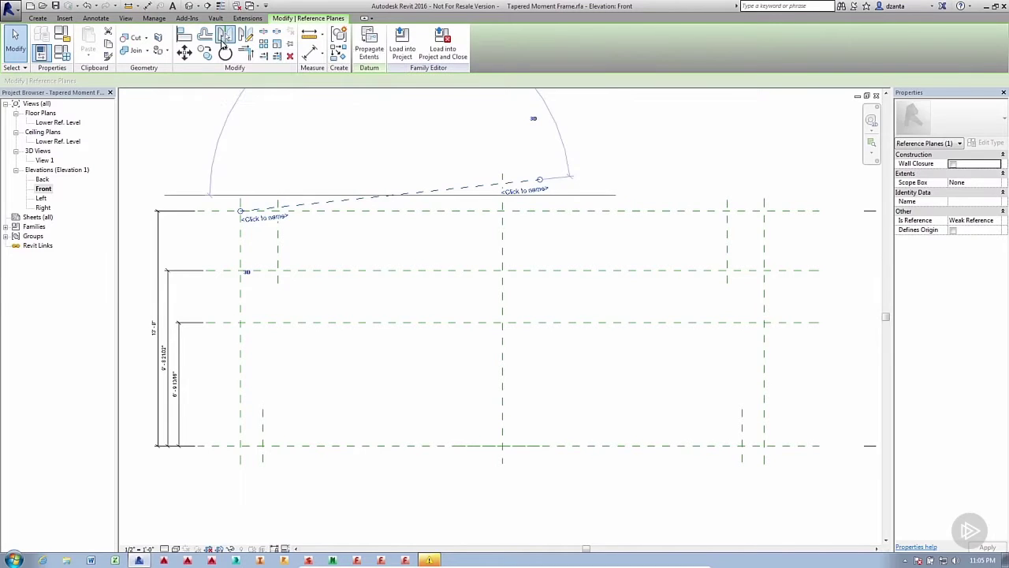
pyautogui.click(502, 264)
pyautogui.click(426, 171)
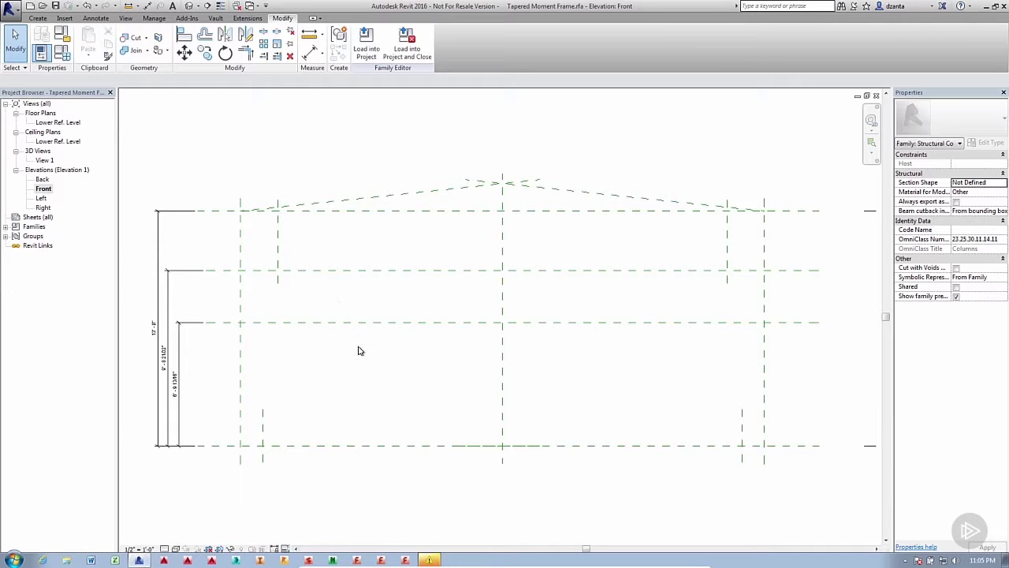
pyautogui.click(241, 364)
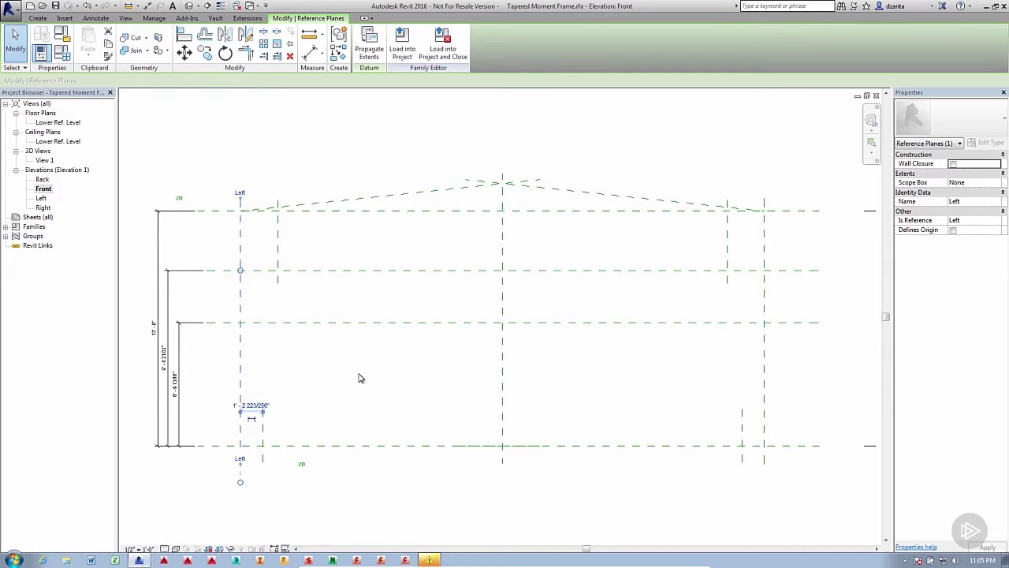
pyautogui.click(359, 379)
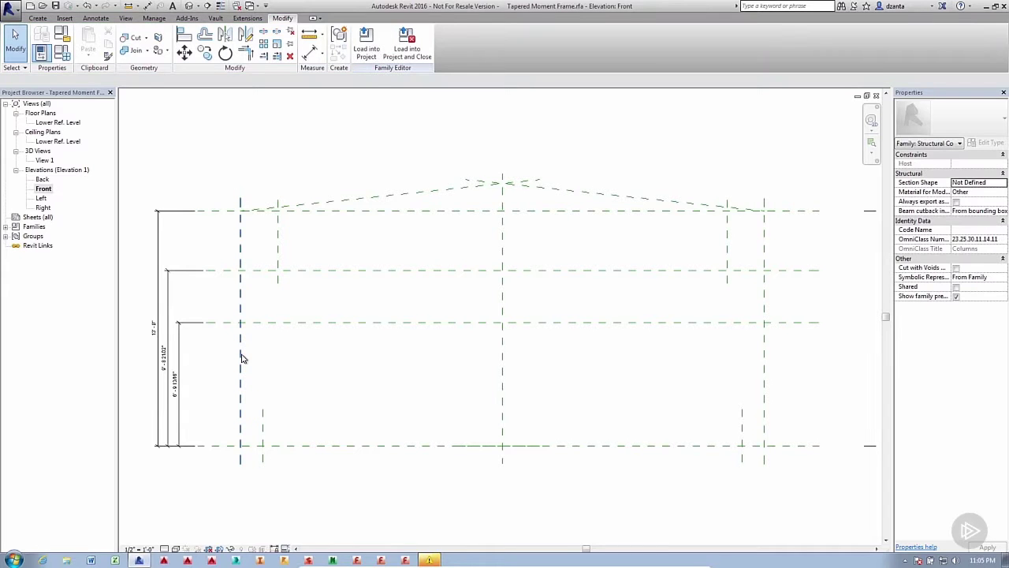
pyautogui.click(242, 359)
pyautogui.click(646, 374)
pyautogui.click(764, 357)
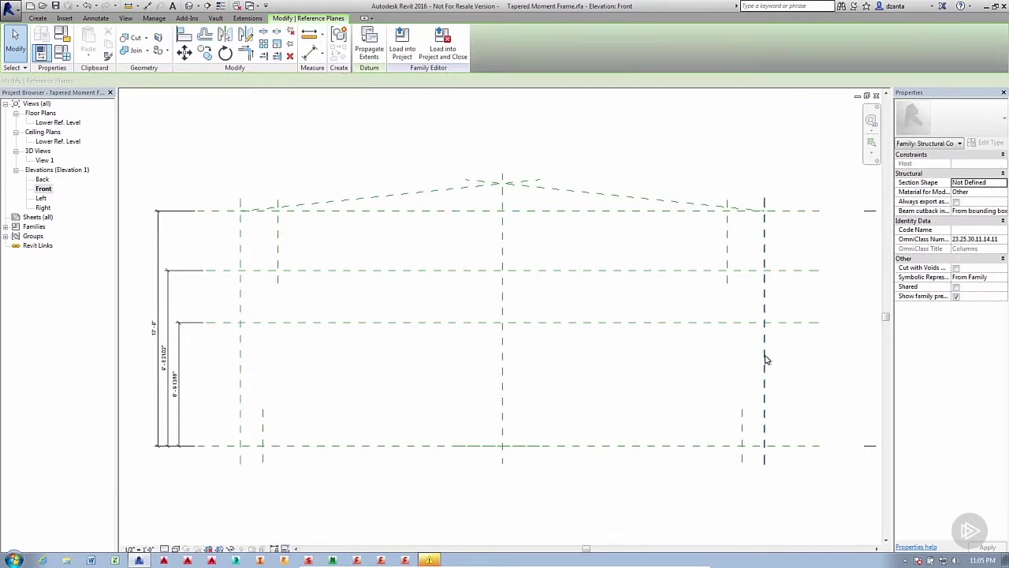
pyautogui.click(630, 355)
pyautogui.click(503, 340)
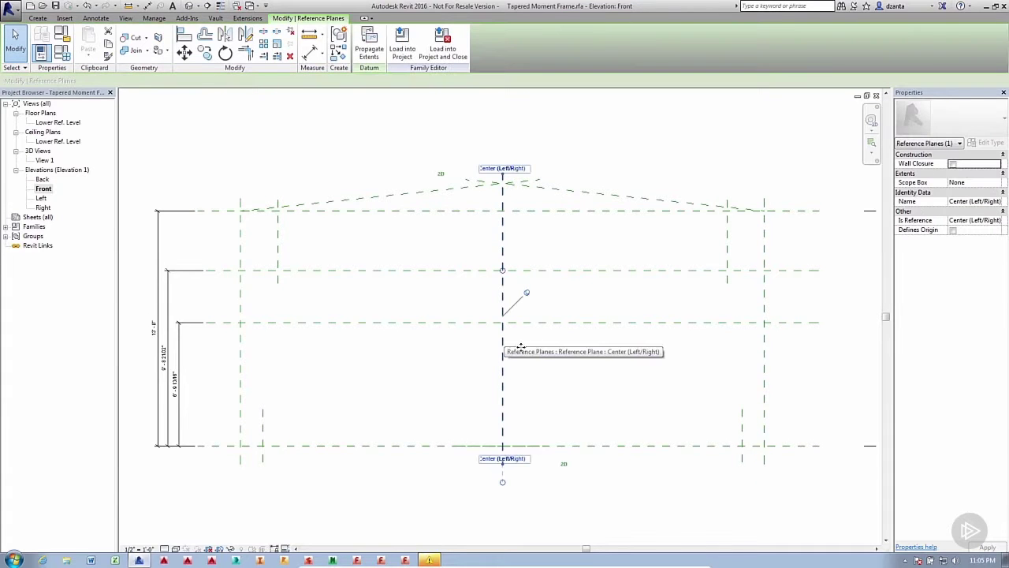
pyautogui.click(613, 376)
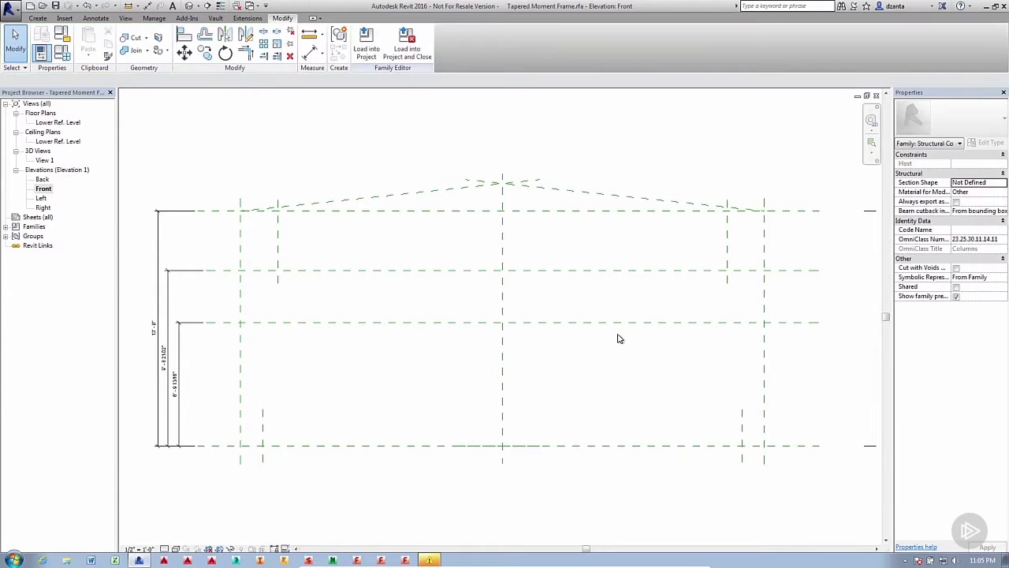
pyautogui.click(619, 324)
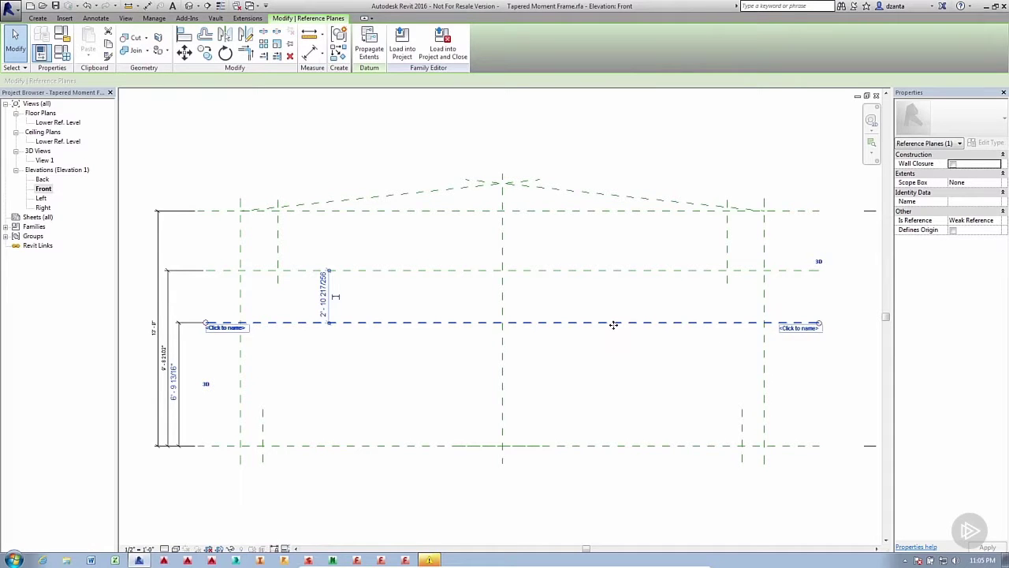
# Name the two intermediate horizontal planes Knee RP and MidHeightRP
pyautogui.click(804, 329)
pyautogui.write('Knee RP')
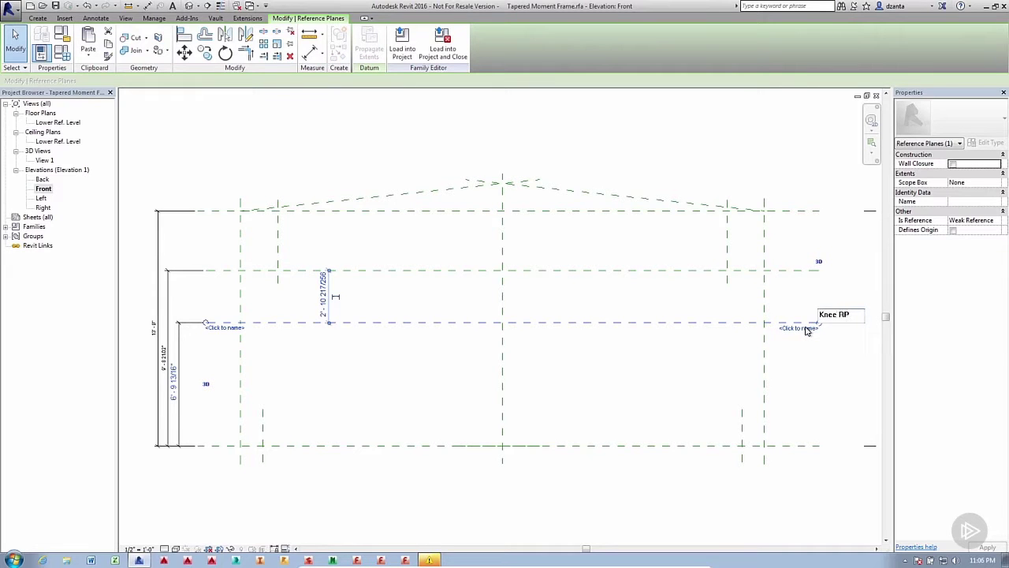
pyautogui.click(849, 402)
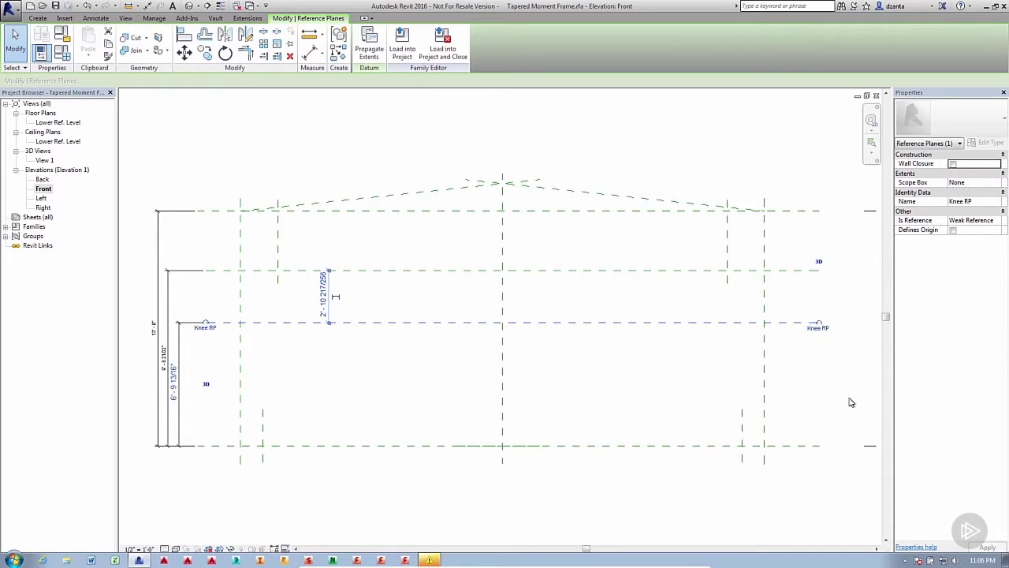
pyautogui.click(791, 271)
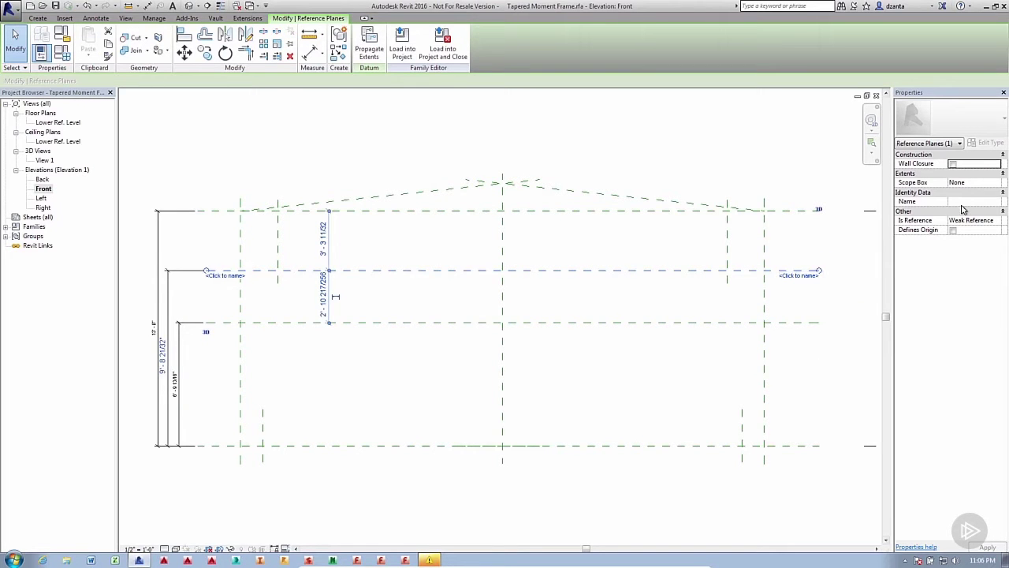
pyautogui.click(958, 202)
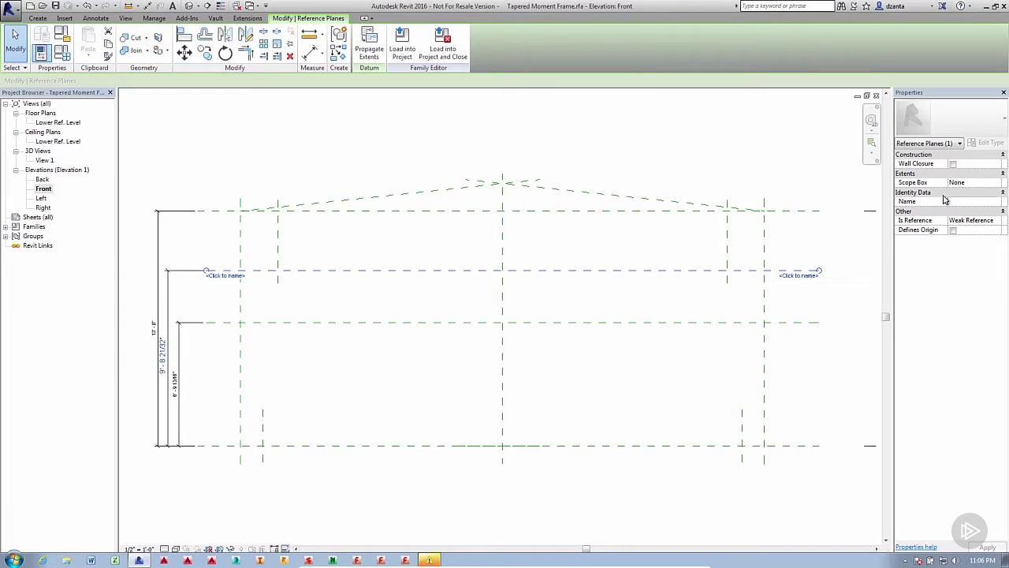
pyautogui.write('MidHeightRP')
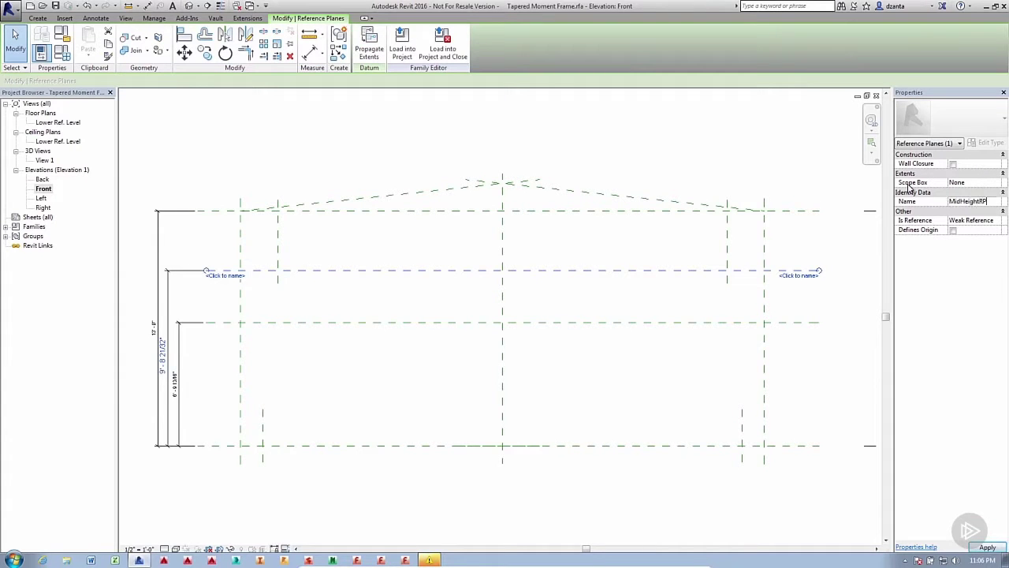
pyautogui.click(786, 185)
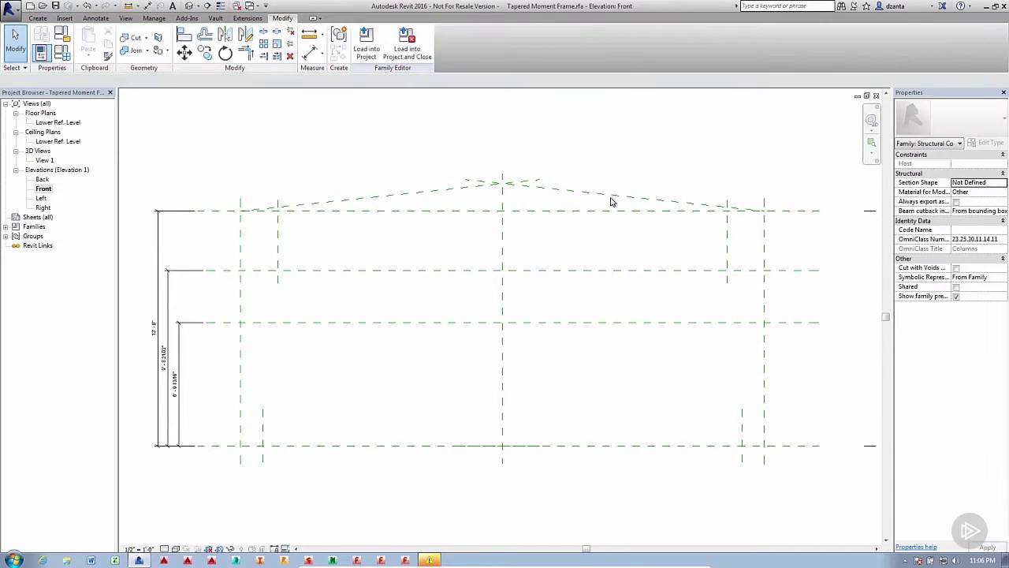
# Name the right and left sloped planes AngleRP and AngleRP2
pyautogui.click(613, 201)
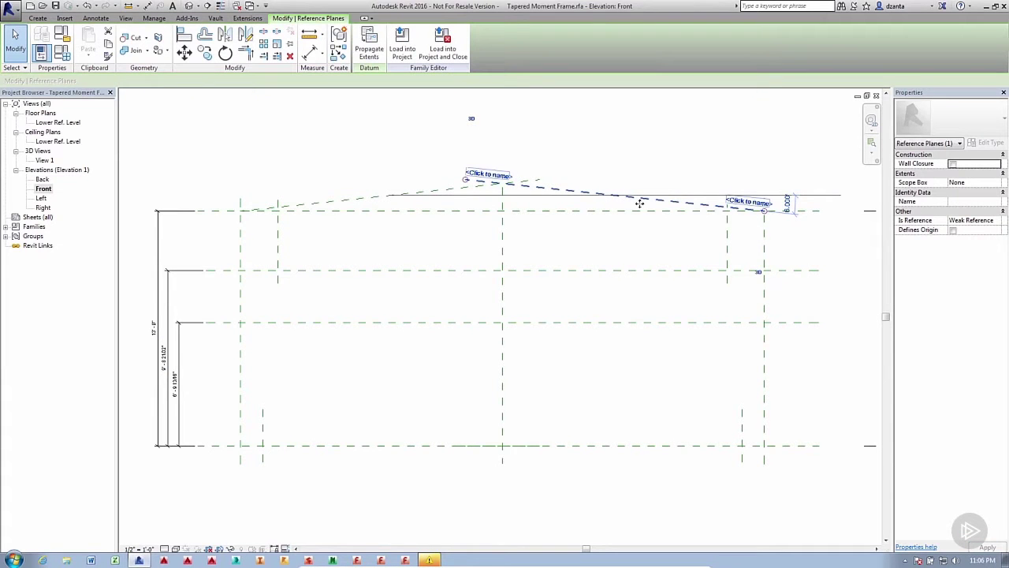
pyautogui.click(495, 177)
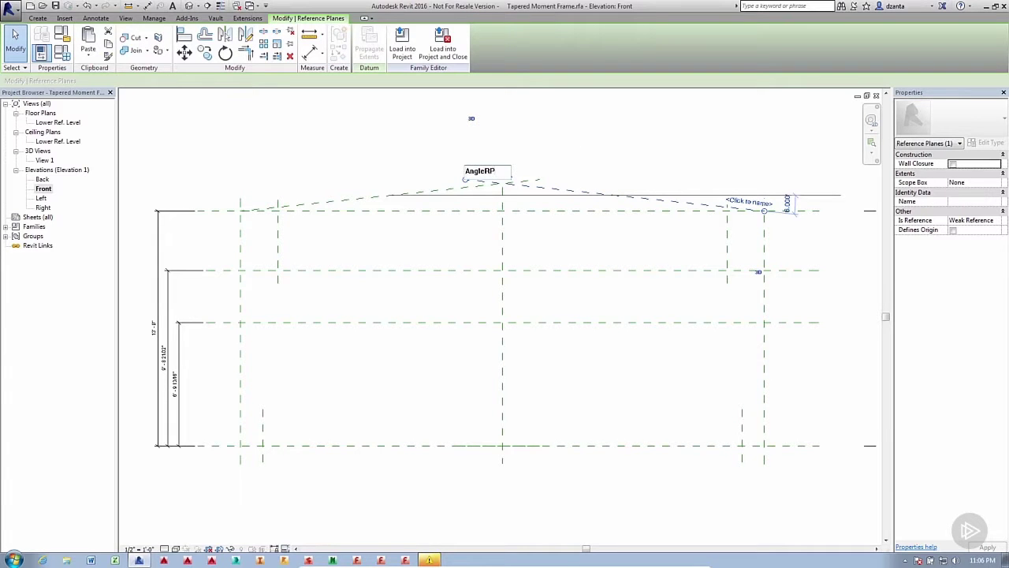
pyautogui.press('Return')
pyautogui.click(542, 186)
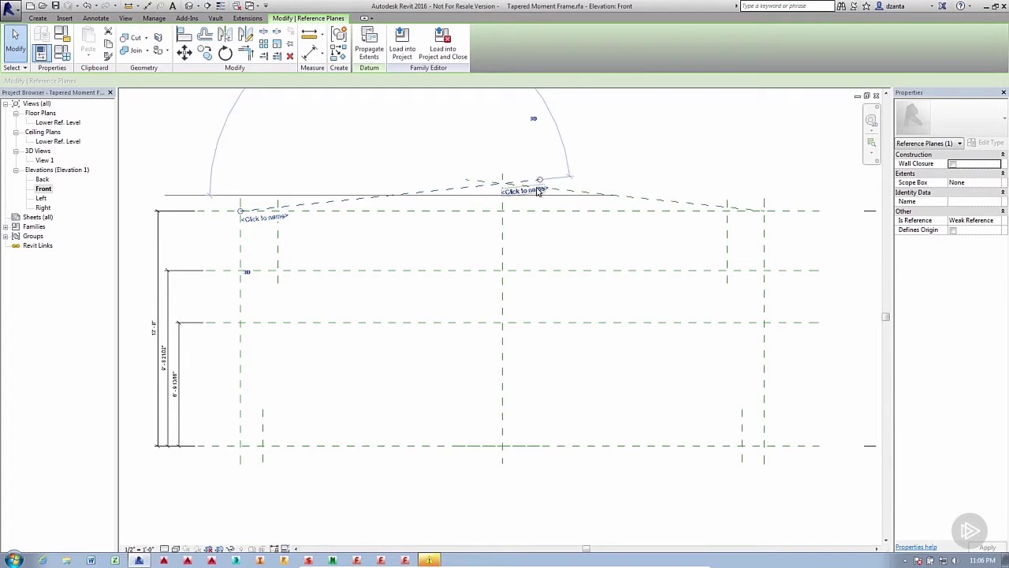
pyautogui.click(542, 190)
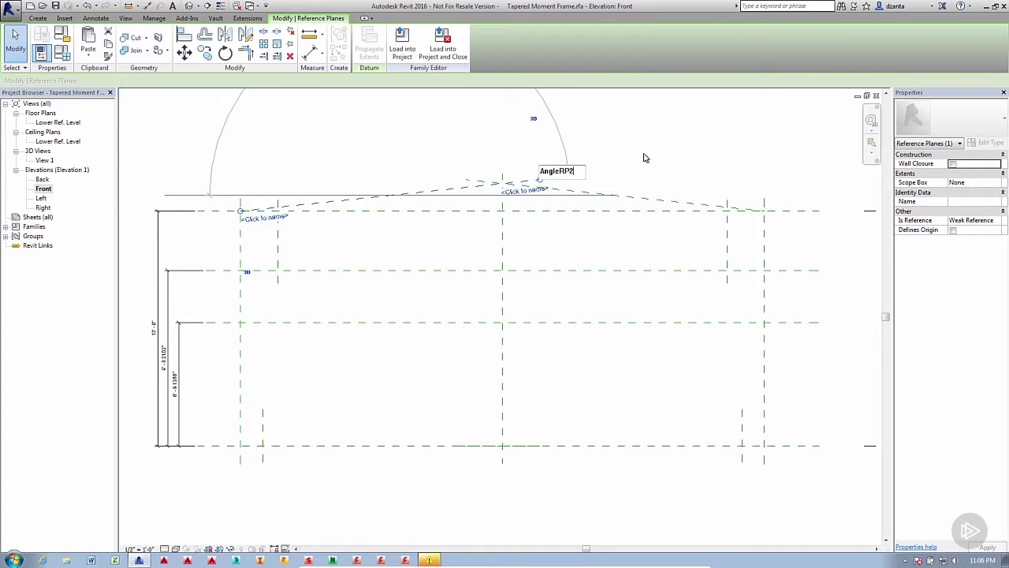
pyautogui.press('Return')
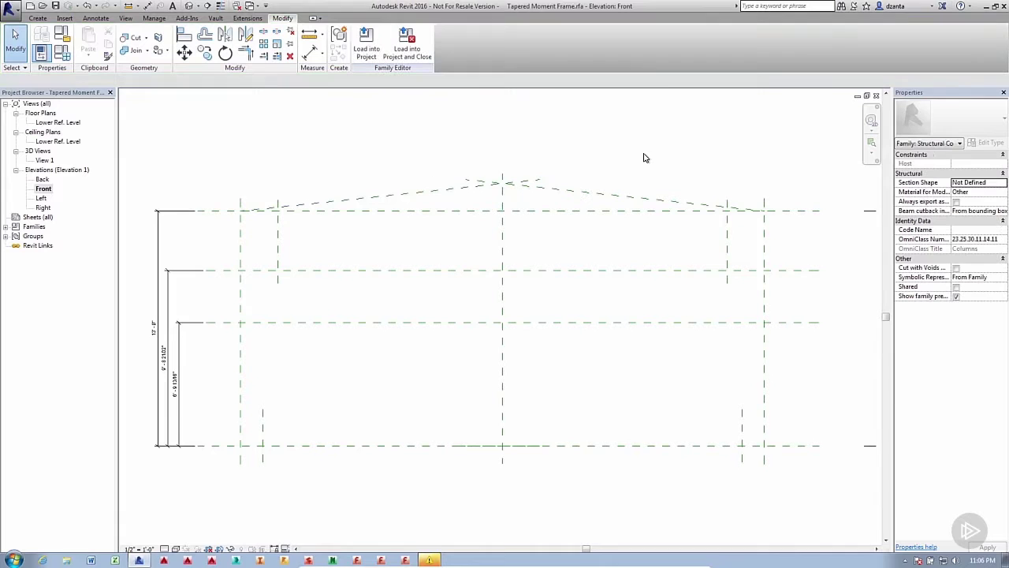
# Name the top horizontal reference plane UpperLevelRP
pyautogui.click(804, 218)
pyautogui.click(800, 206)
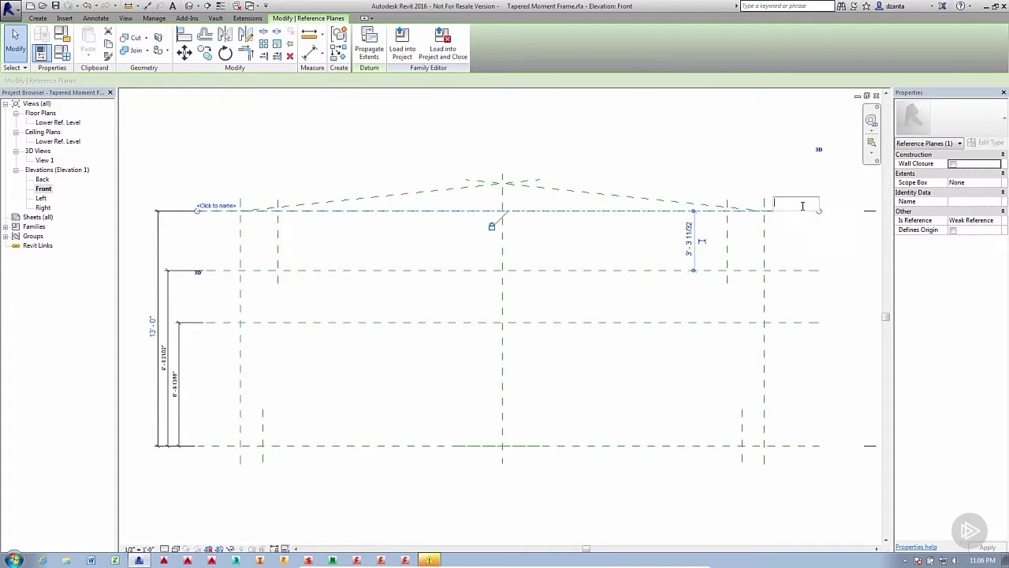
pyautogui.write('U')
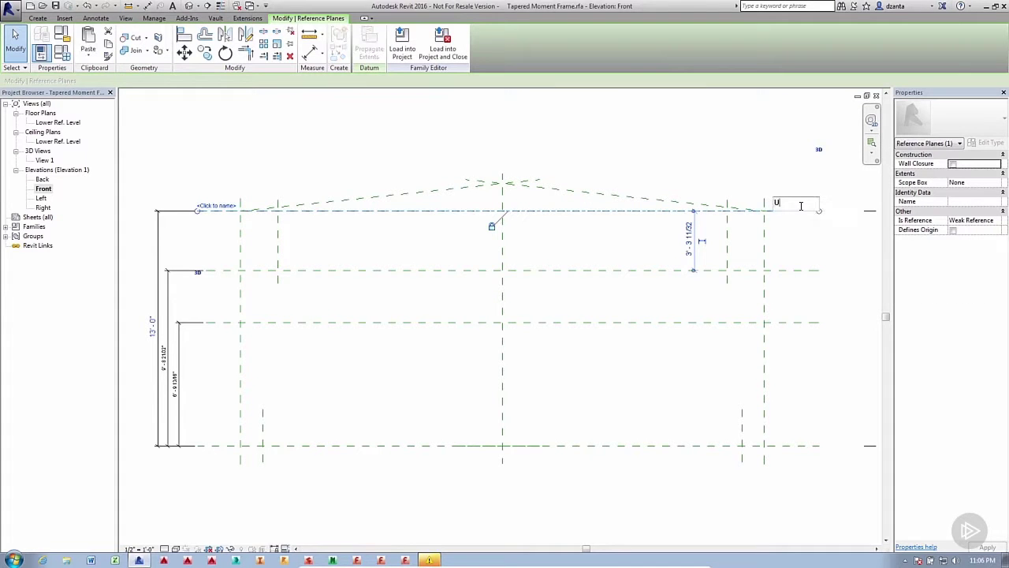
pyautogui.write('pperLevelRF')
pyautogui.press('Return')
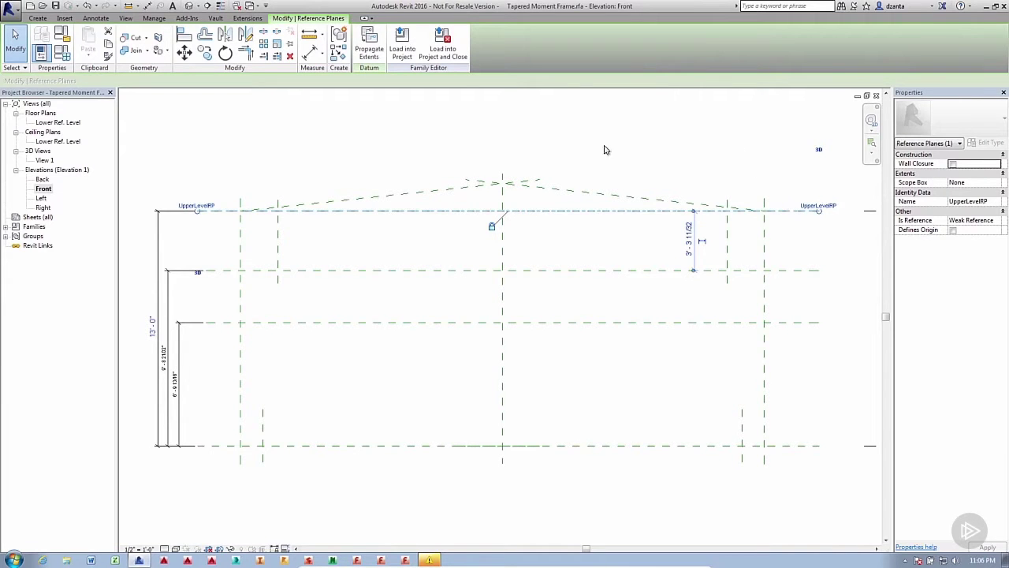
pyautogui.click(348, 399)
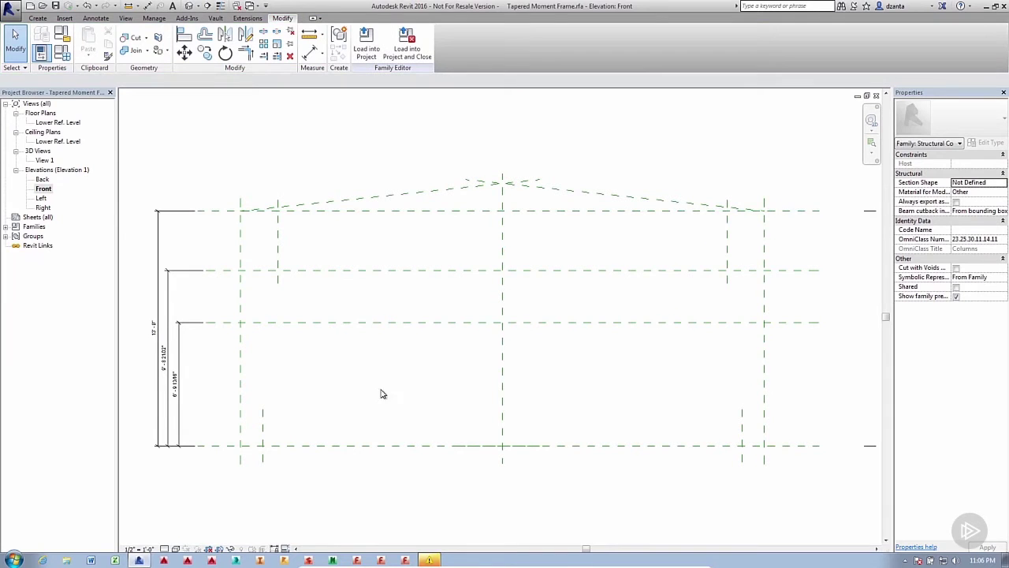